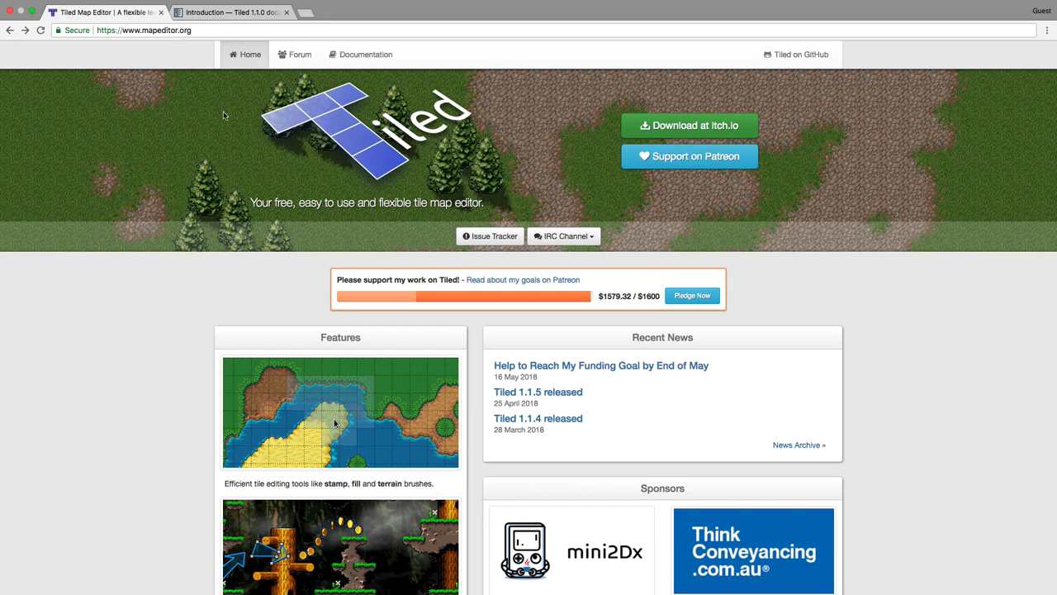
Open the Tiled download page on itch.io and continue to the list of installer files without paying
scroll(324, 239, "down", 5)
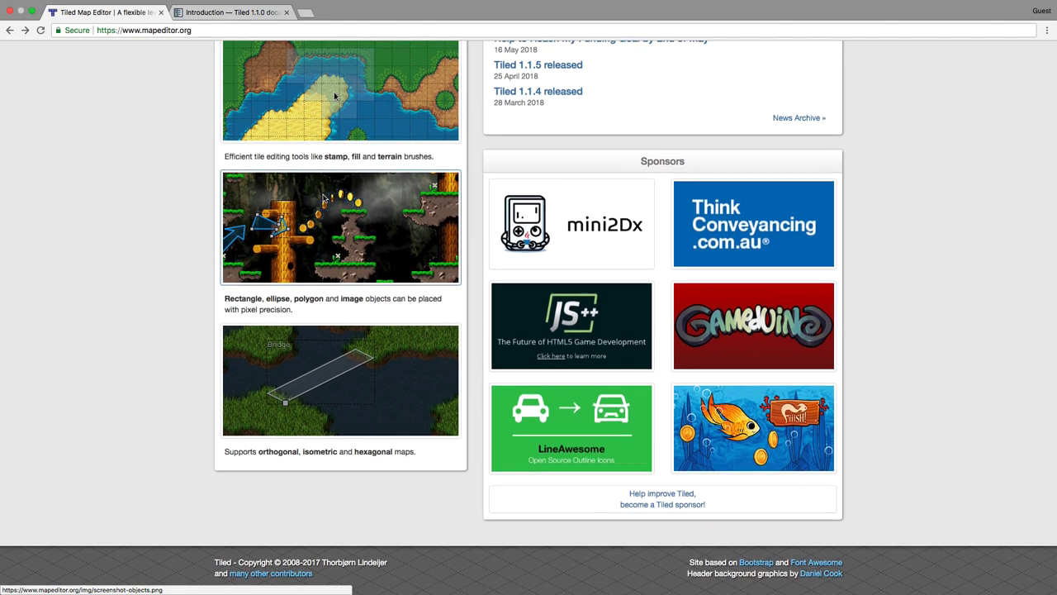
scroll(334, 423, "up", 5)
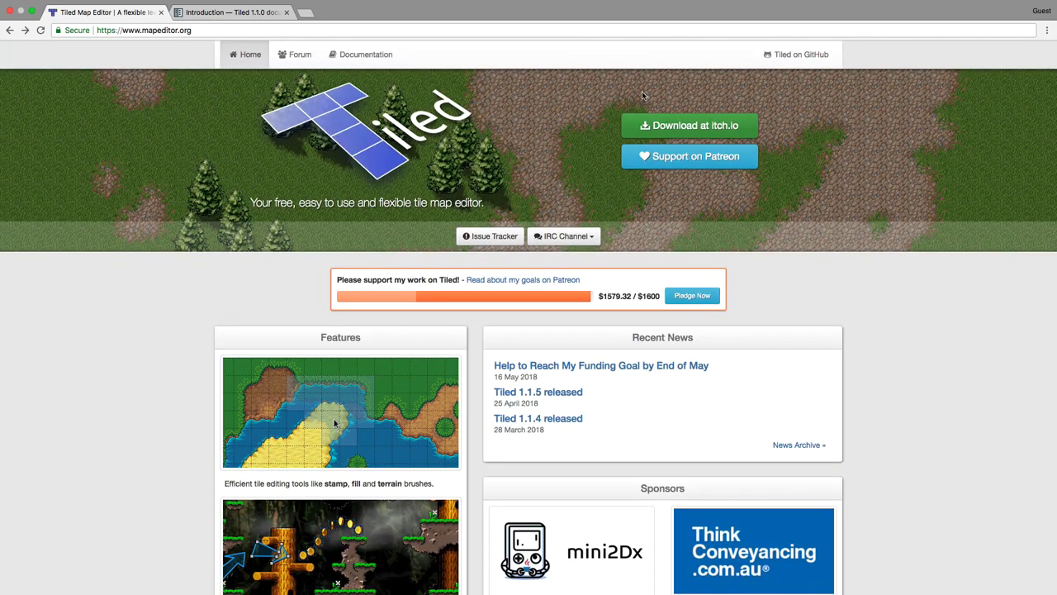
left_click(687, 128)
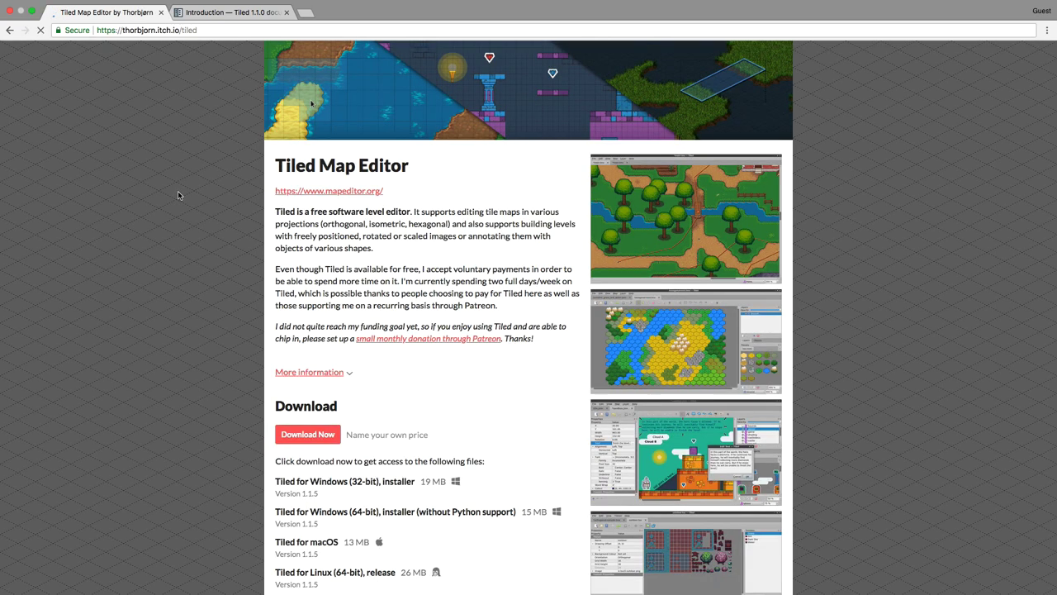
scroll(398, 341, "down", 1)
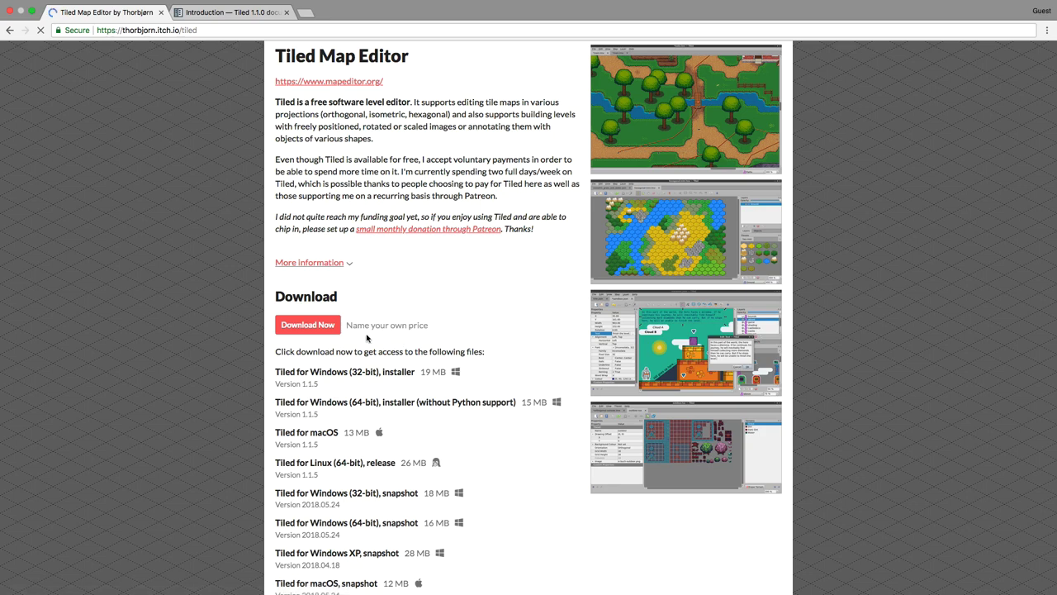
left_click(331, 327)
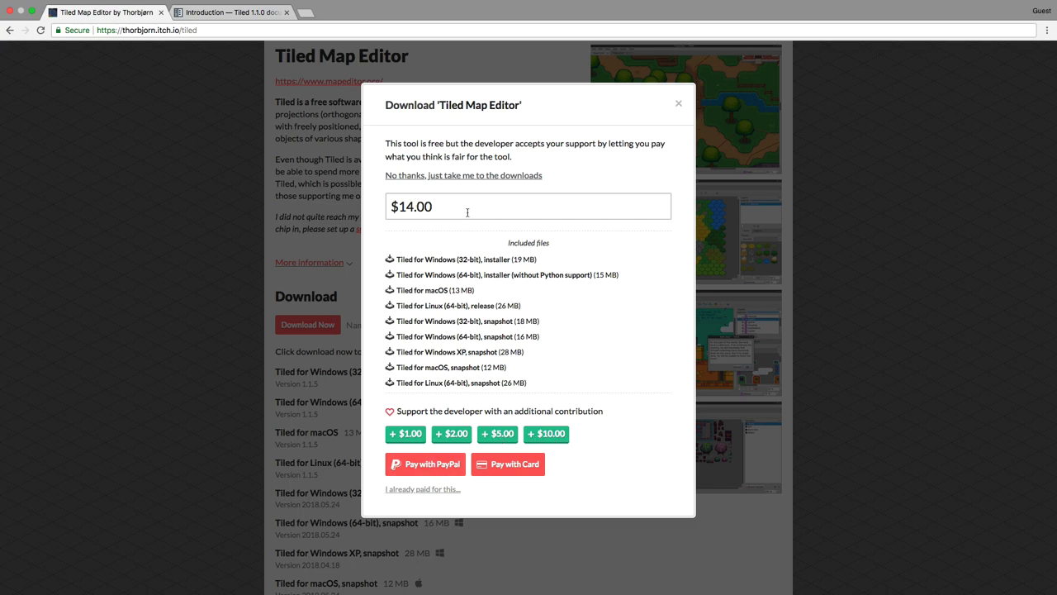
left_click(445, 176)
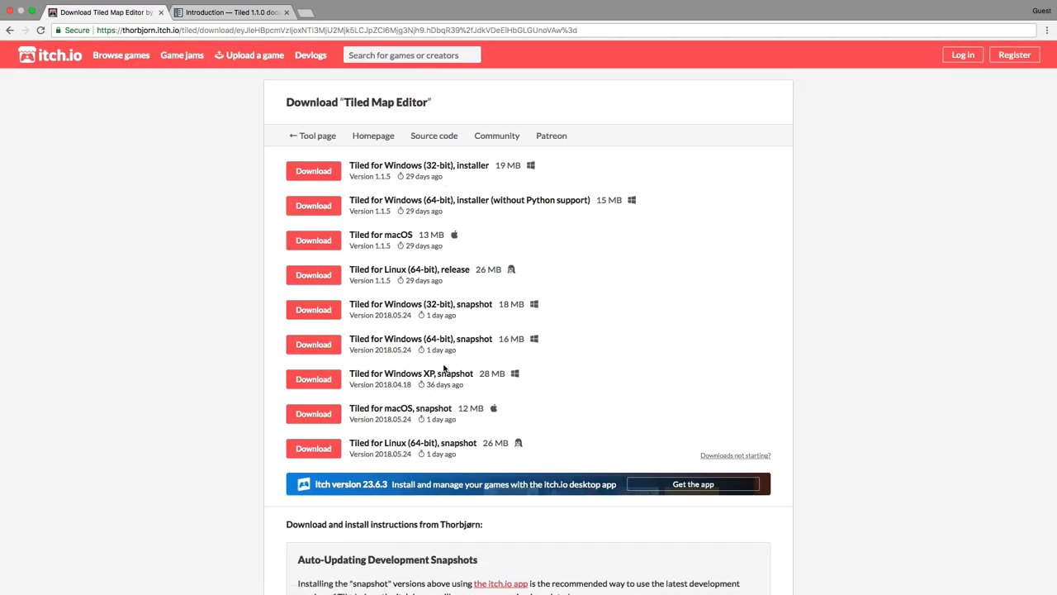
left_click(313, 171)
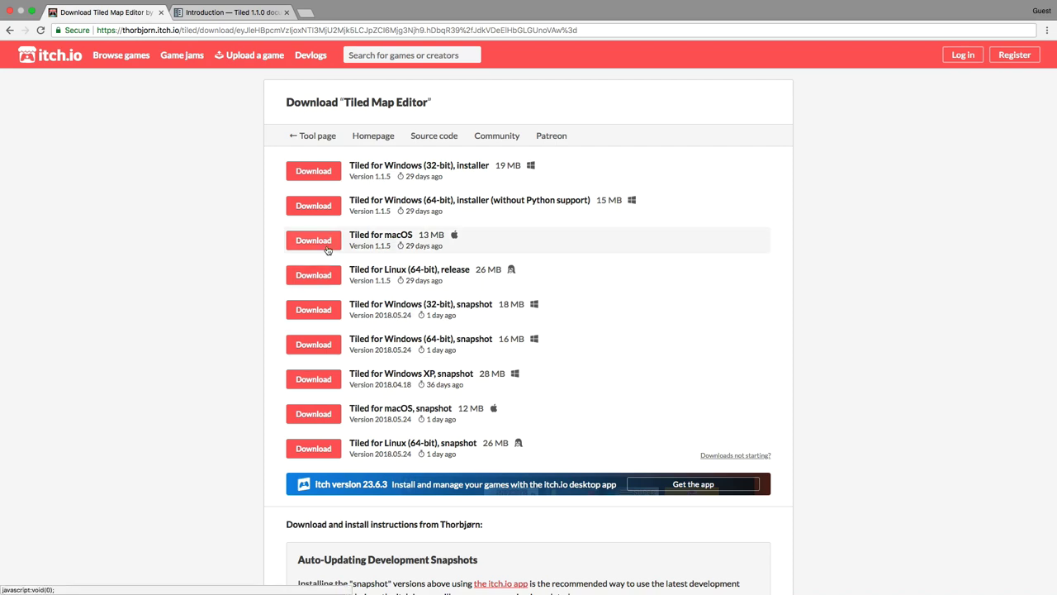
Return to the Tiled homepage, open its documentation and look through the user manual's table of contents
key("super+bracketleft")
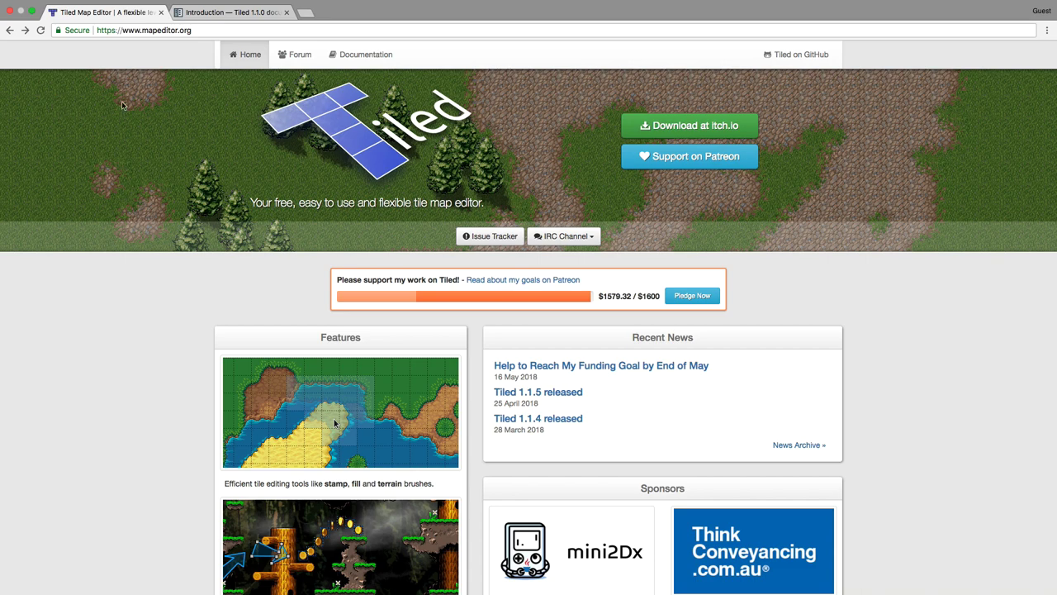
left_click(370, 57)
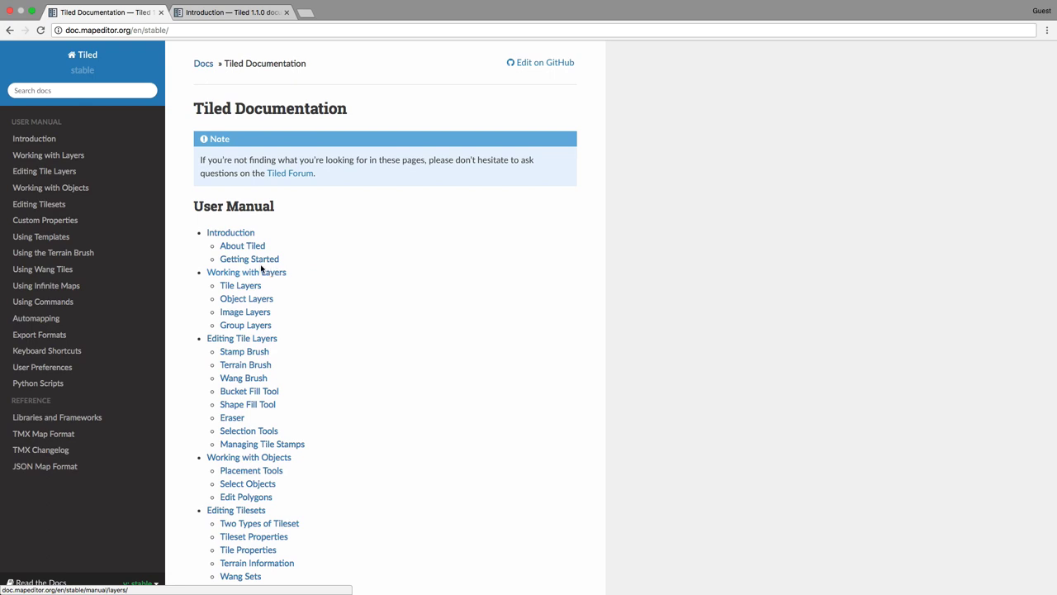
scroll(276, 363, "down", 3)
scroll(277, 364, "down", 2)
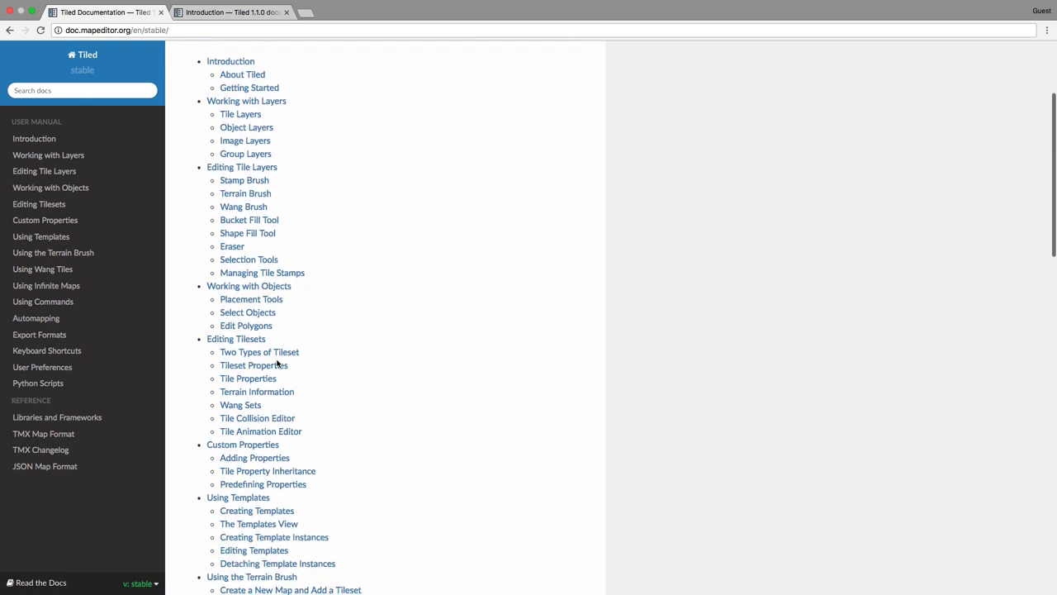
scroll(279, 364, "down", 1)
scroll(278, 364, "down", 20)
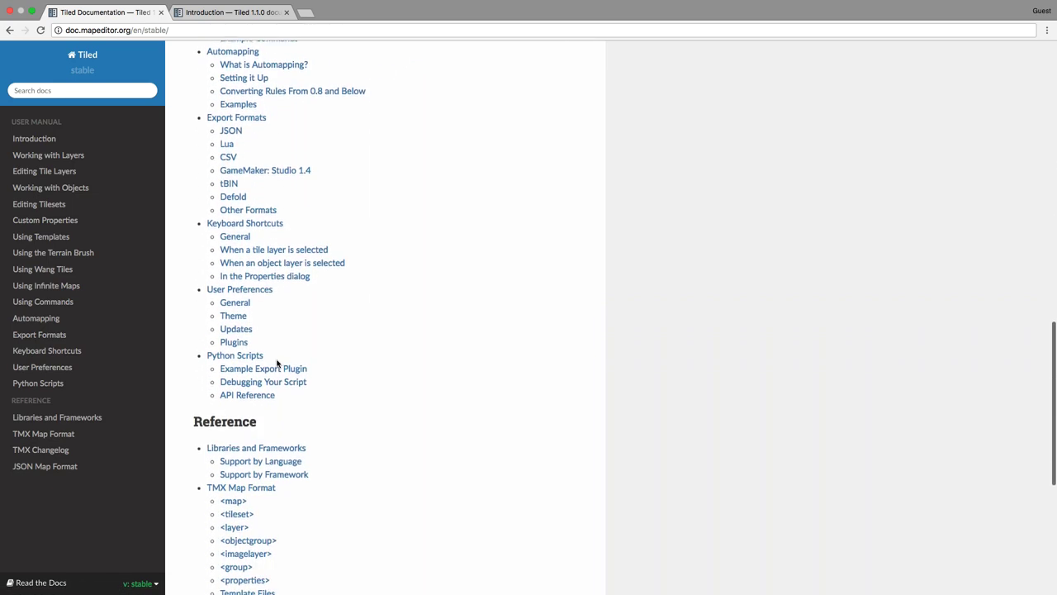
scroll(277, 363, "up", 3)
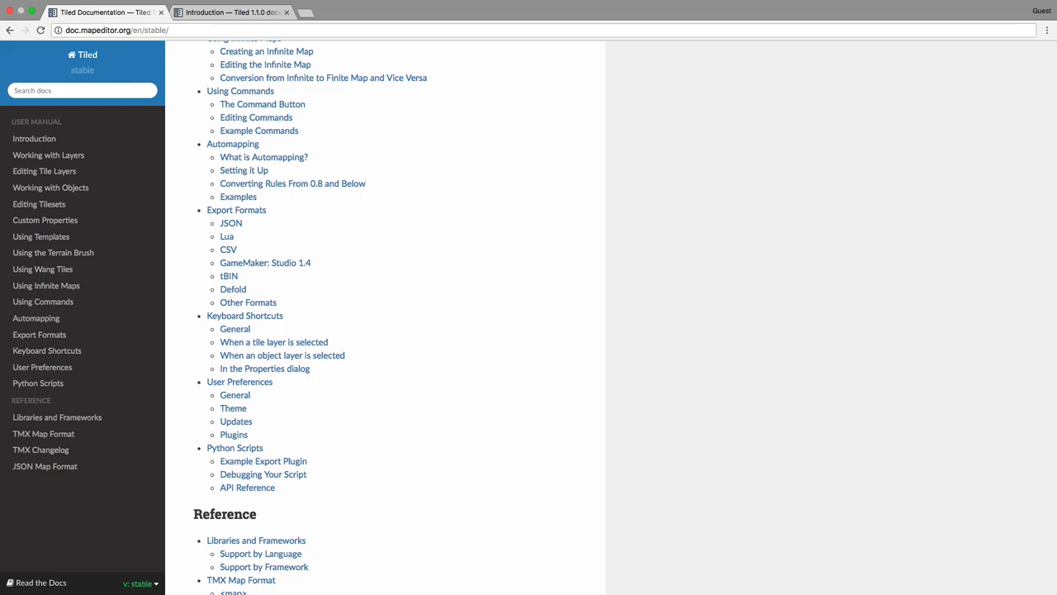
Switch to Tiled and start a new map, keeping the Orthogonal orientation
key("ctrl+Left")
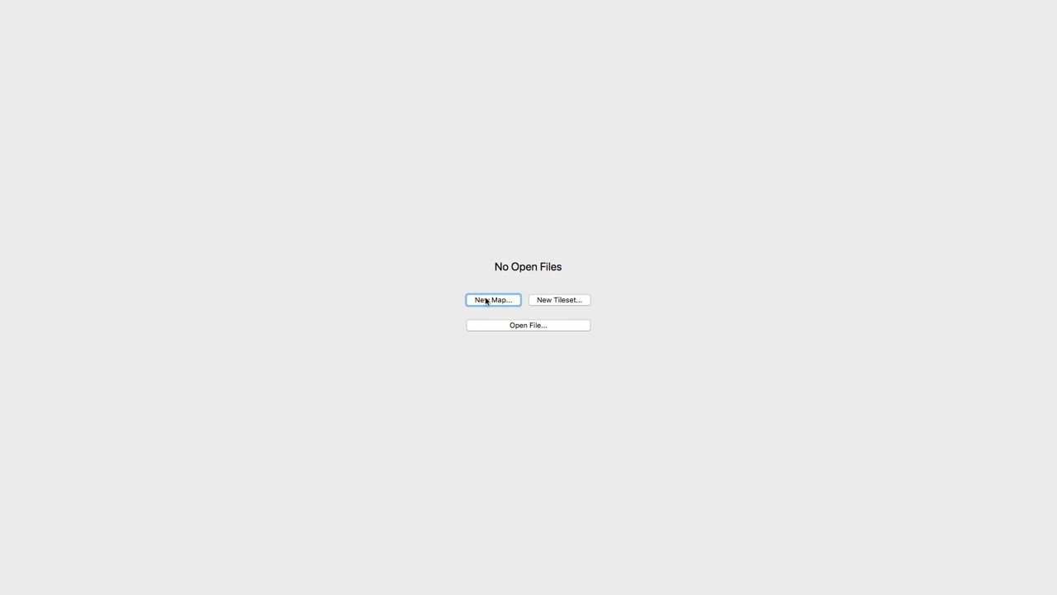
left_click(486, 299)
left_click_drag(493, 181, 307, 55)
left_click(342, 89)
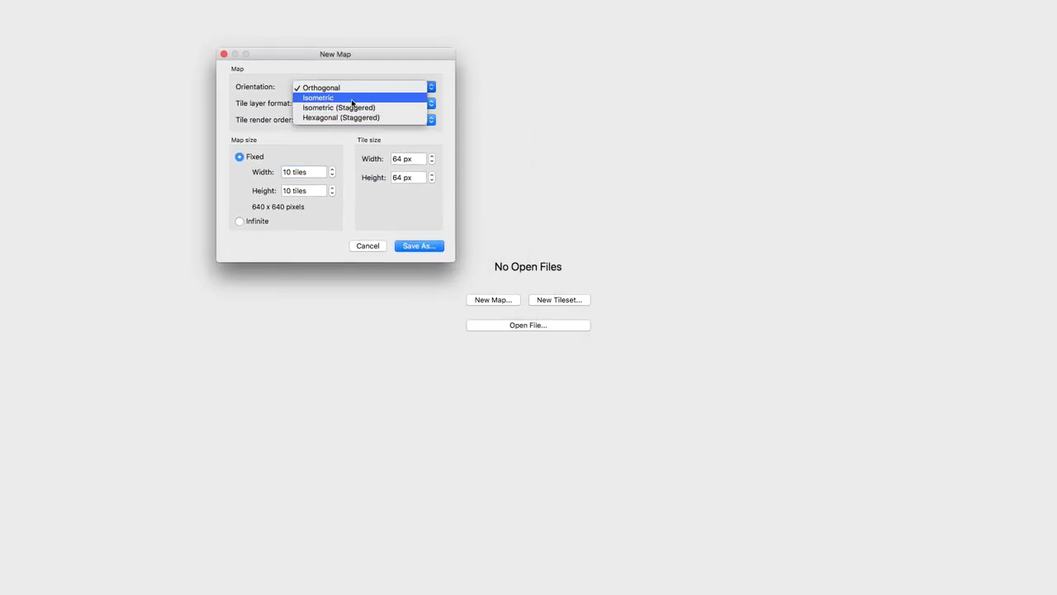
left_click(323, 64)
Keep CSV as the new map's tile layer format and Right Down as its tile render order
left_click(328, 102)
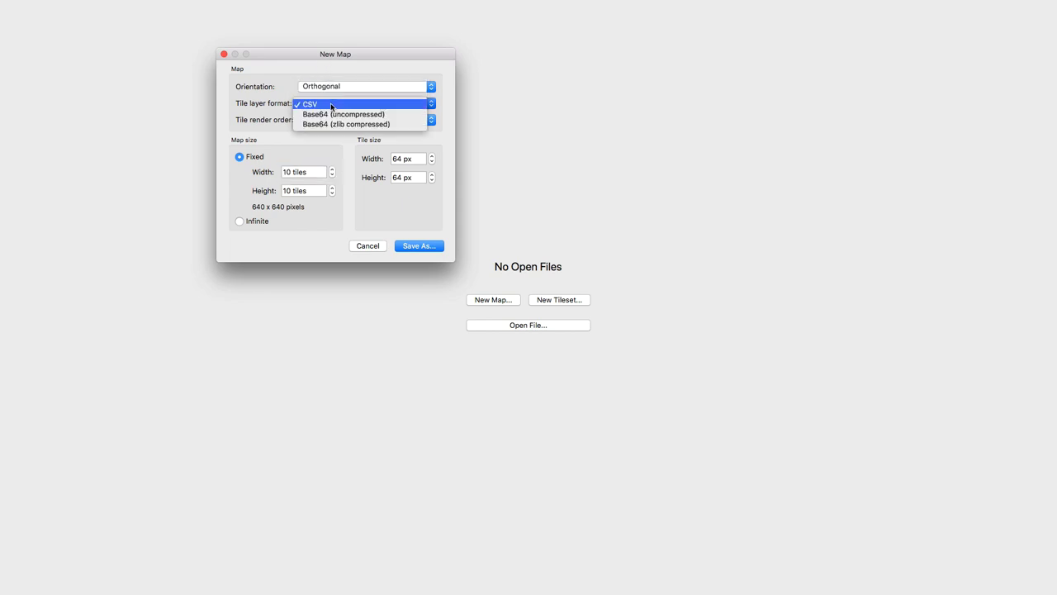
left_click(279, 96)
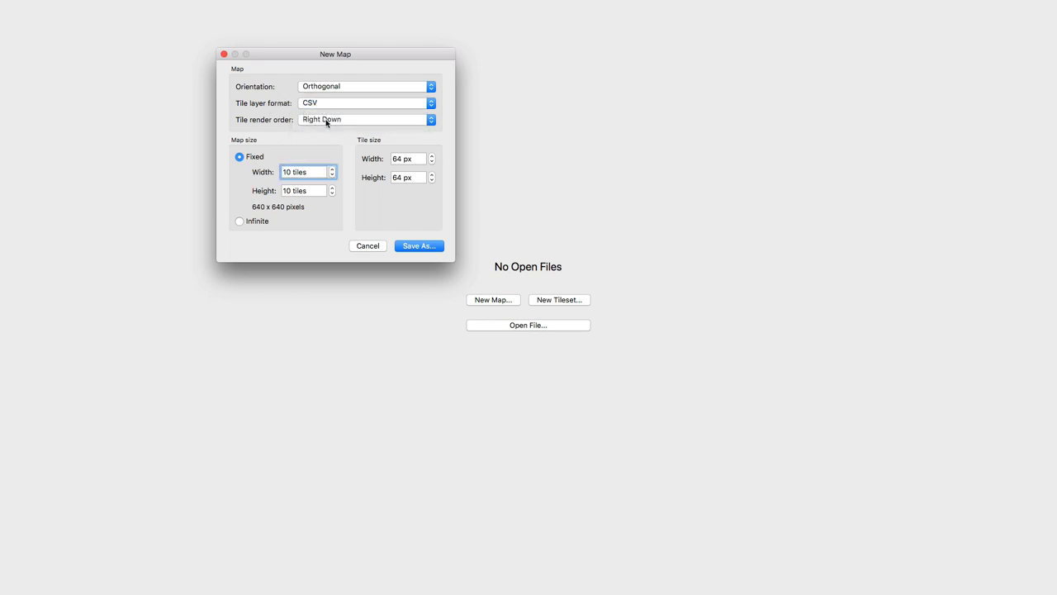
left_click(326, 119)
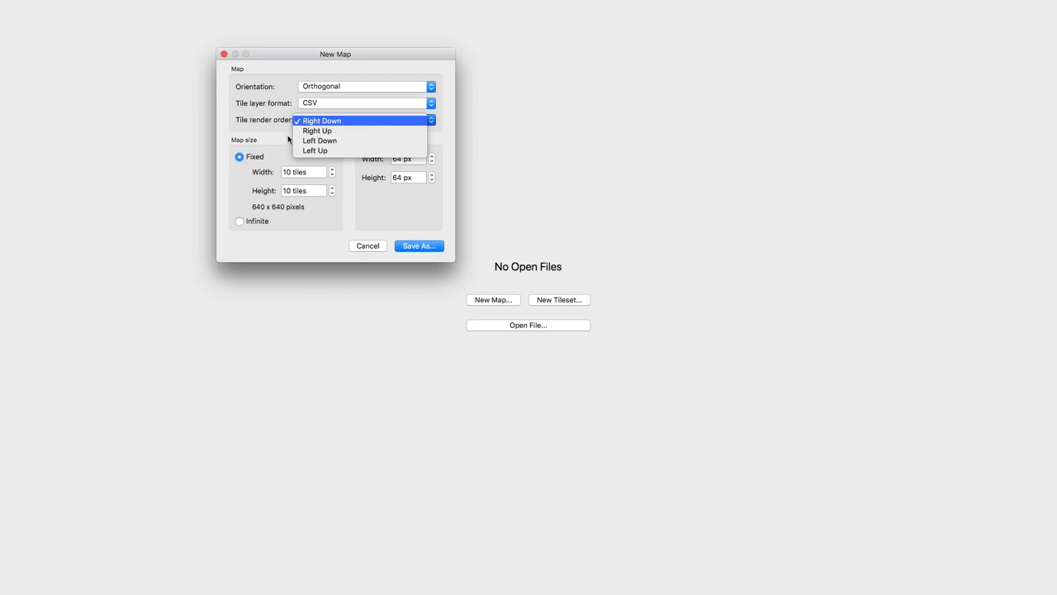
left_click(351, 224)
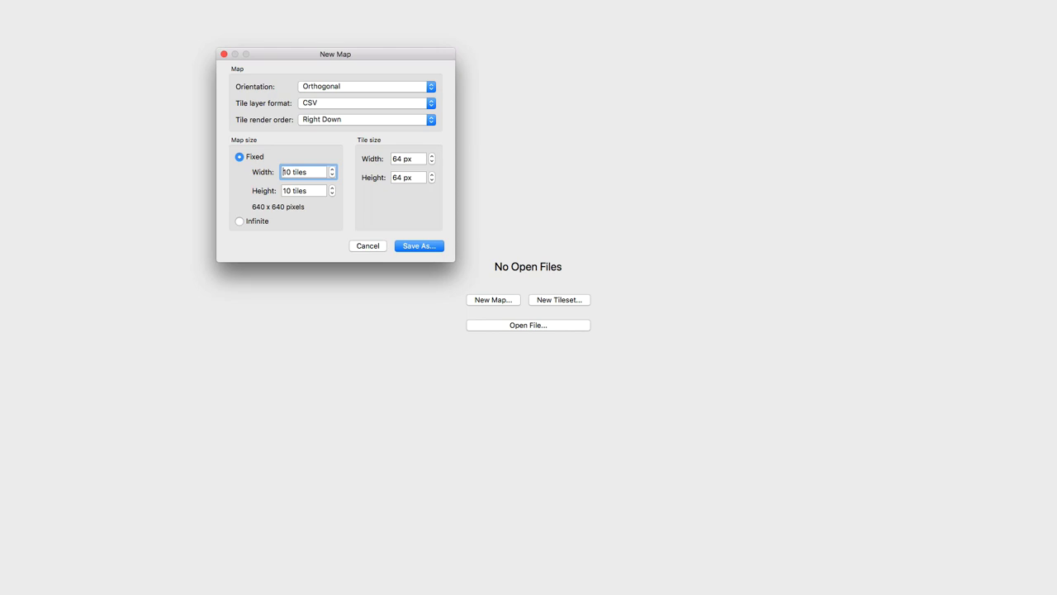
Create the fixed 10 by 10 tile map with 64 px tiles and save it as test.tmx in project_end
left_click_drag(319, 60, 325, 108)
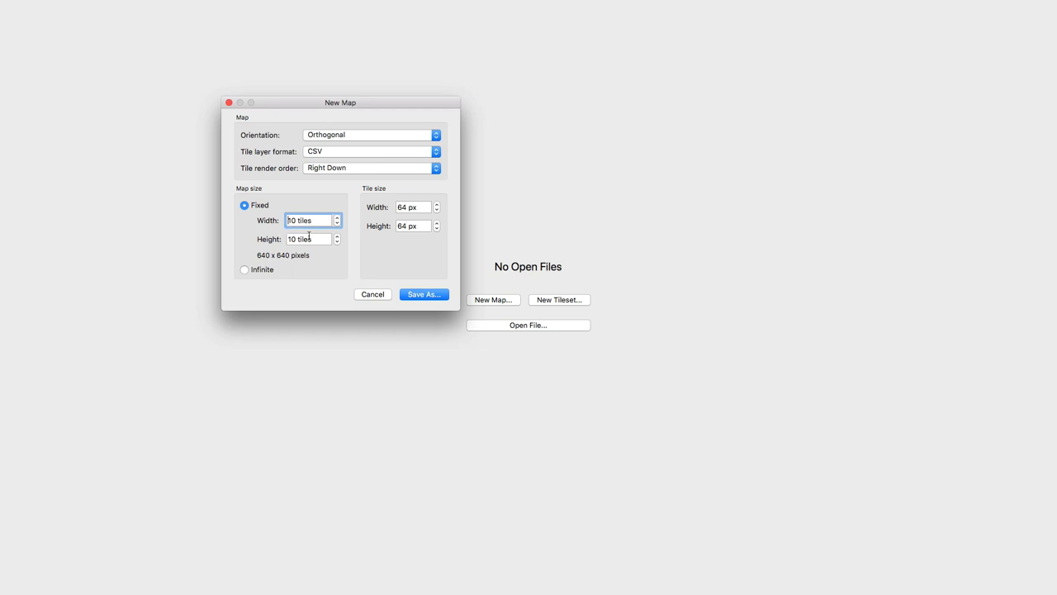
left_click(417, 207)
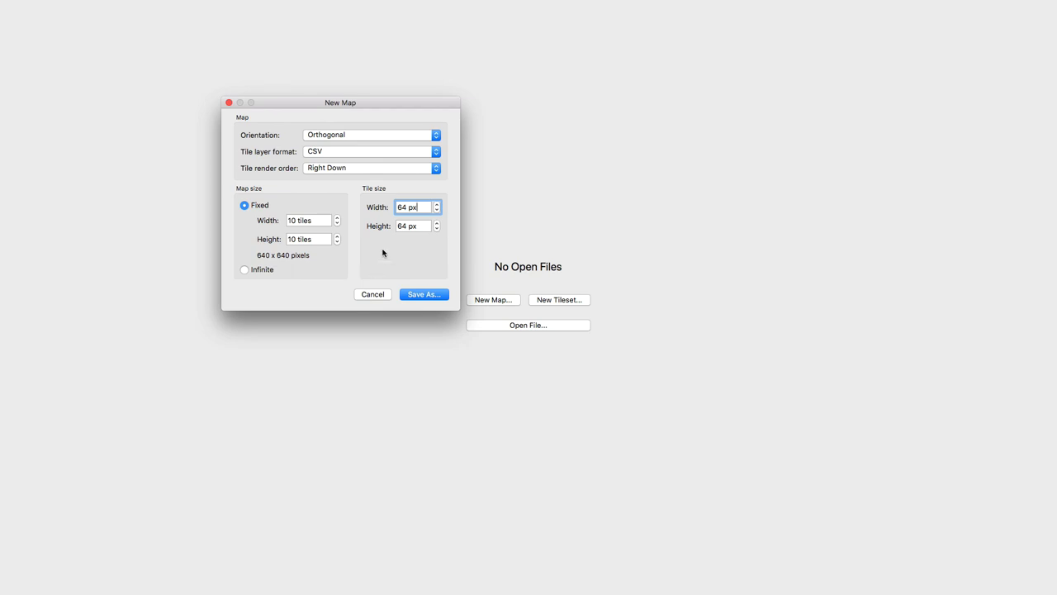
left_click(424, 297)
type("leve")
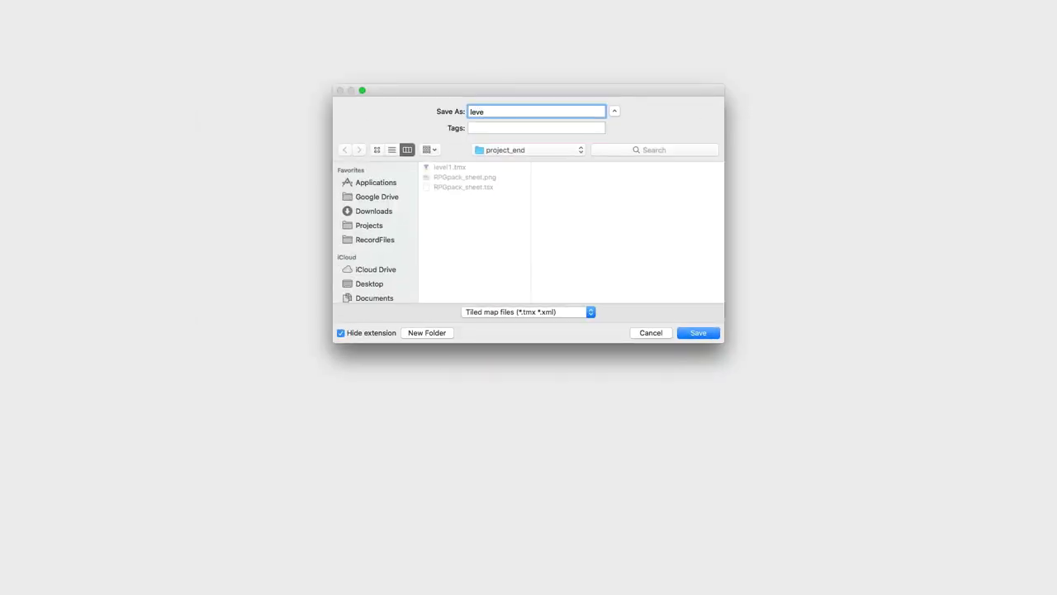
type("lt")
key("Return")
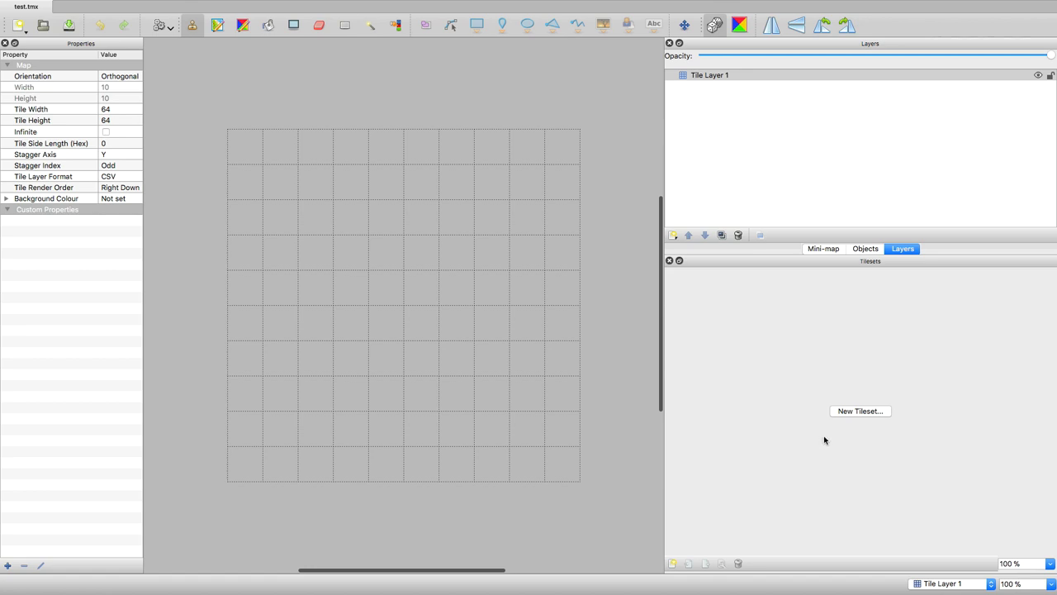
Create the RPGpack_sheet tileset from RPGpack_sheet.png with 64 px tiles and embed it in the map
left_click(866, 415)
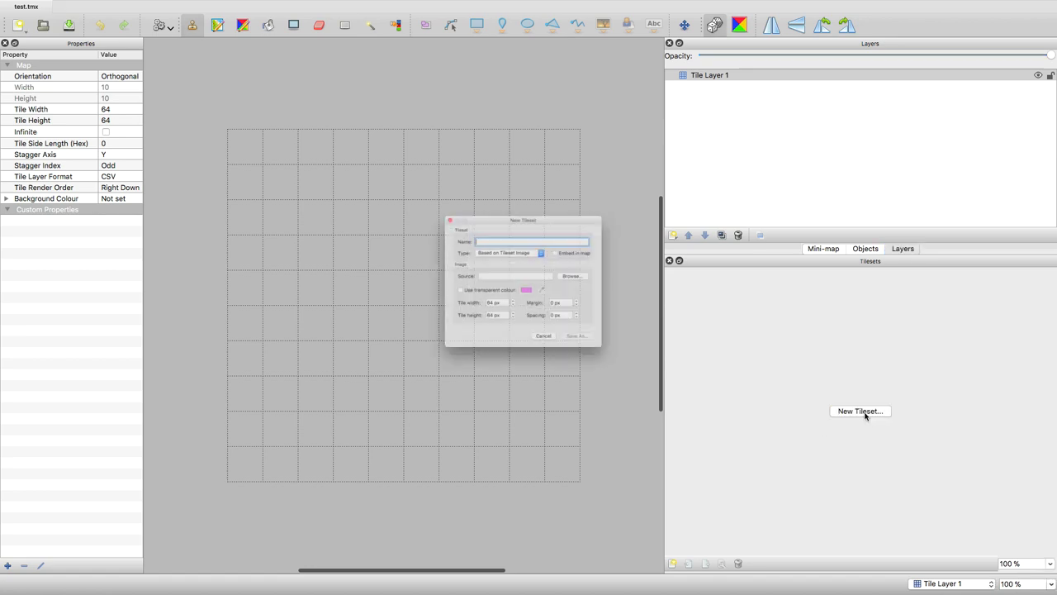
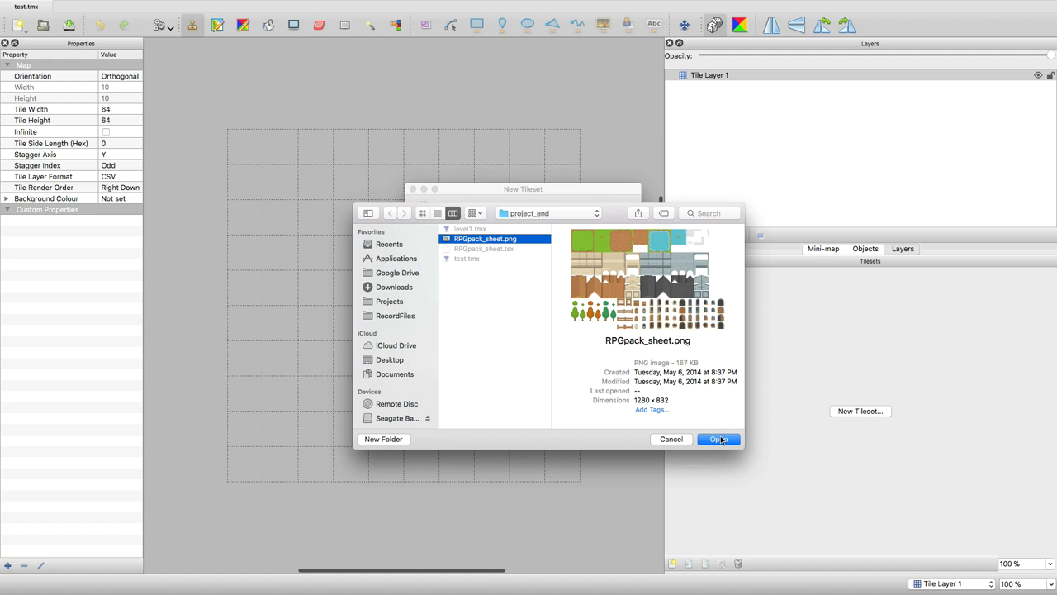
left_click(719, 439)
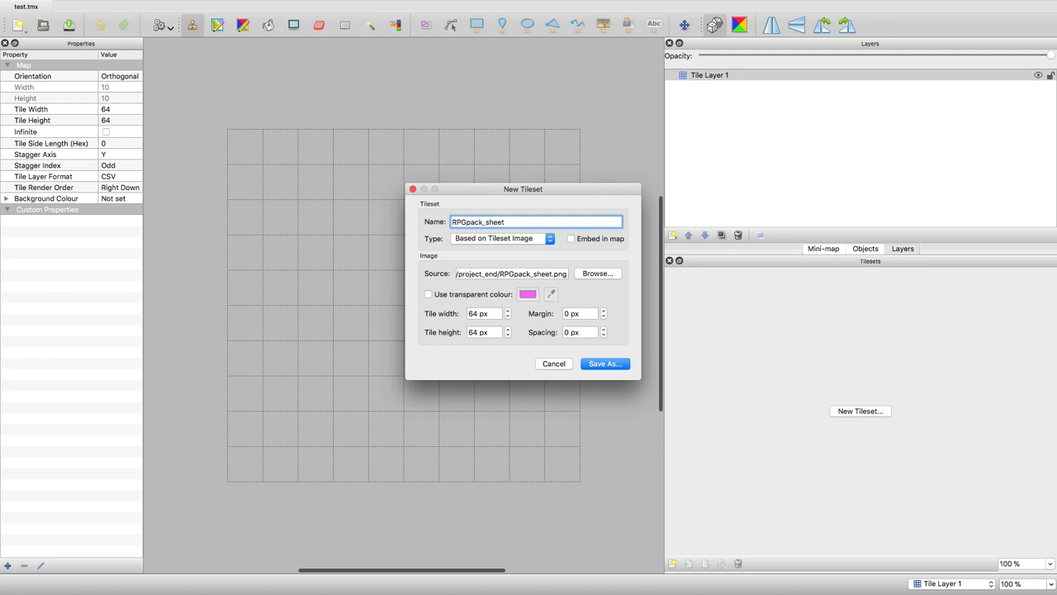
left_click(570, 237)
left_click(571, 238)
left_click(570, 238)
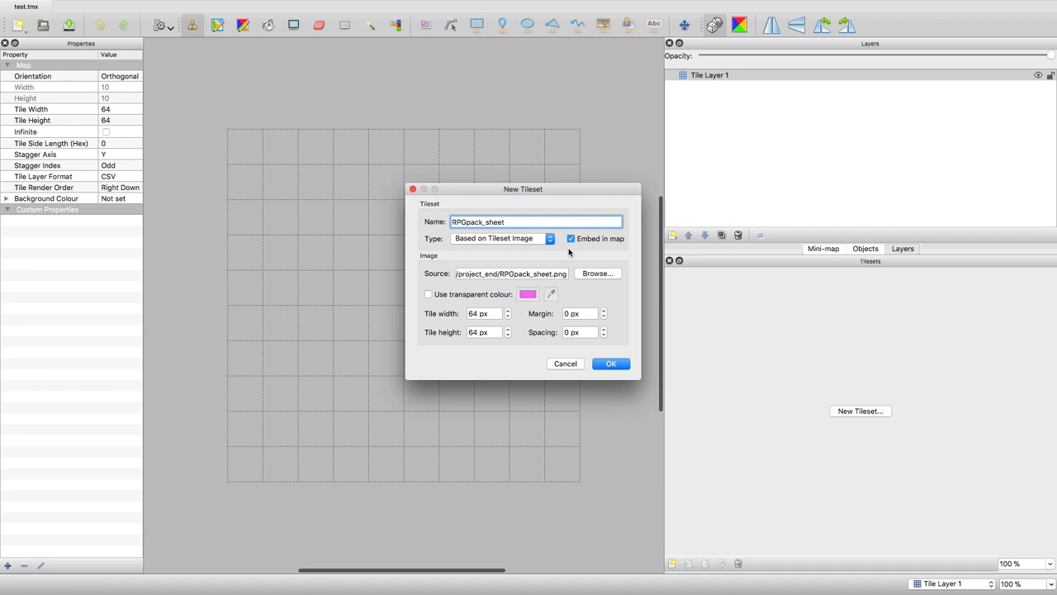
left_click(611, 363)
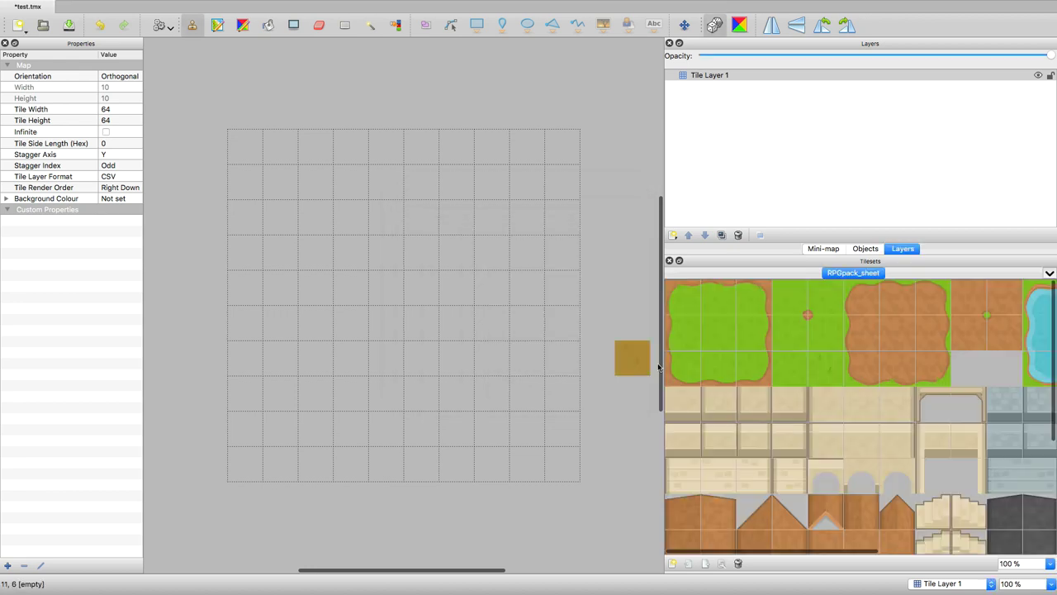
Widen the tileset view and look over the whole sheet
left_click_drag(664, 329, 390, 271)
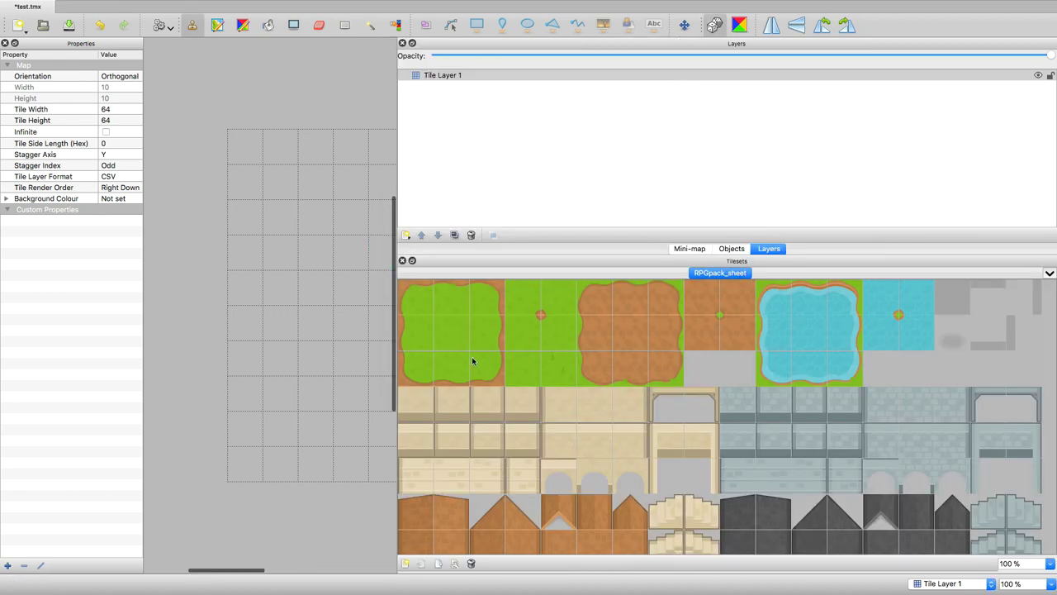
scroll(929, 464, "down", 5)
scroll(929, 464, "up", 5)
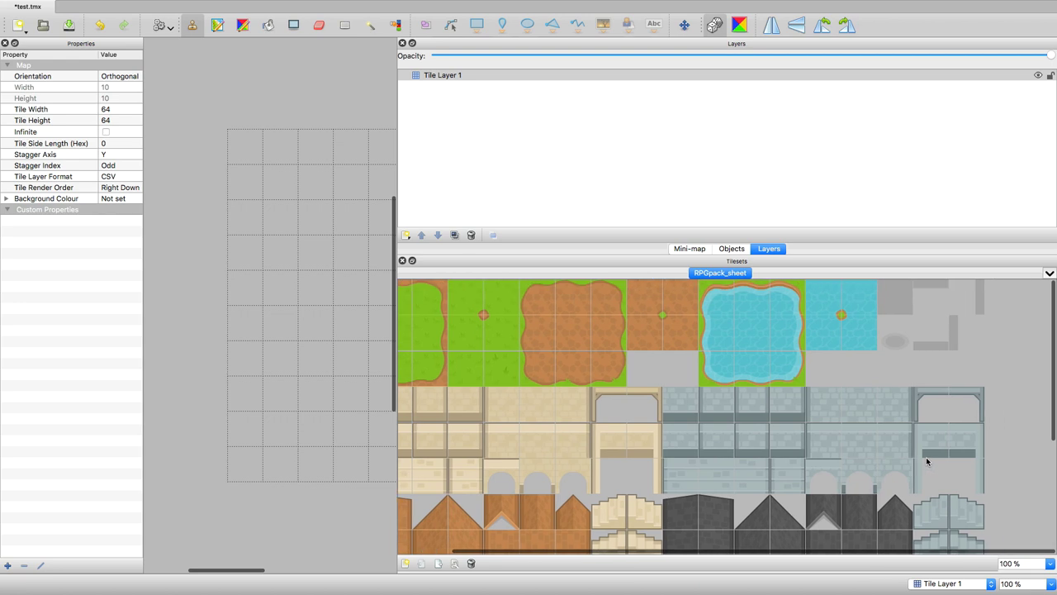
Examine the individual grass tiles of the tileset, including the dirt-edged patch and the plain grass beside it
left_click(416, 334)
left_click(424, 291)
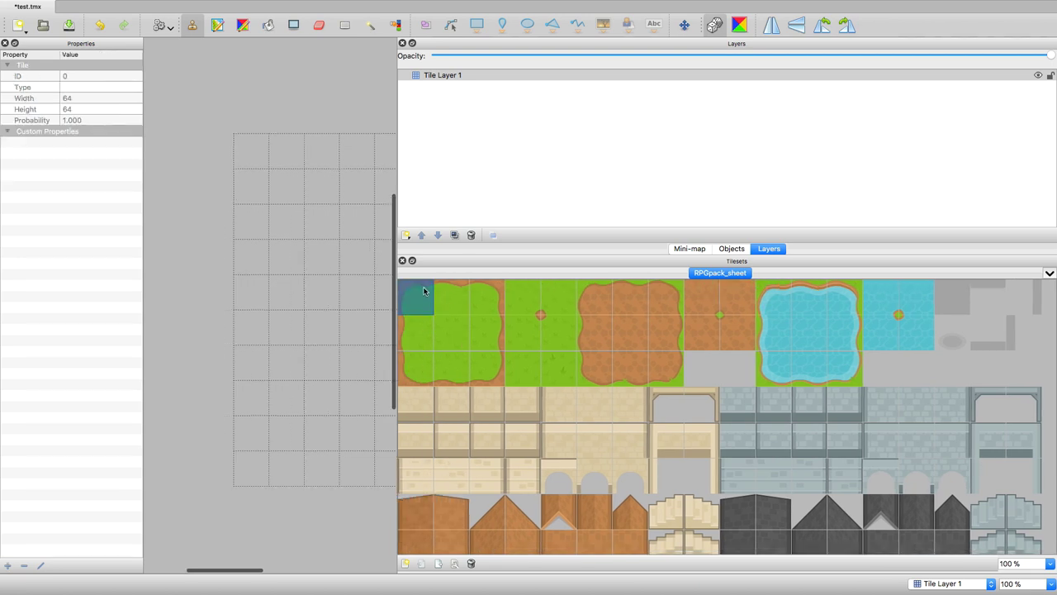
left_click(464, 310)
left_click(486, 306)
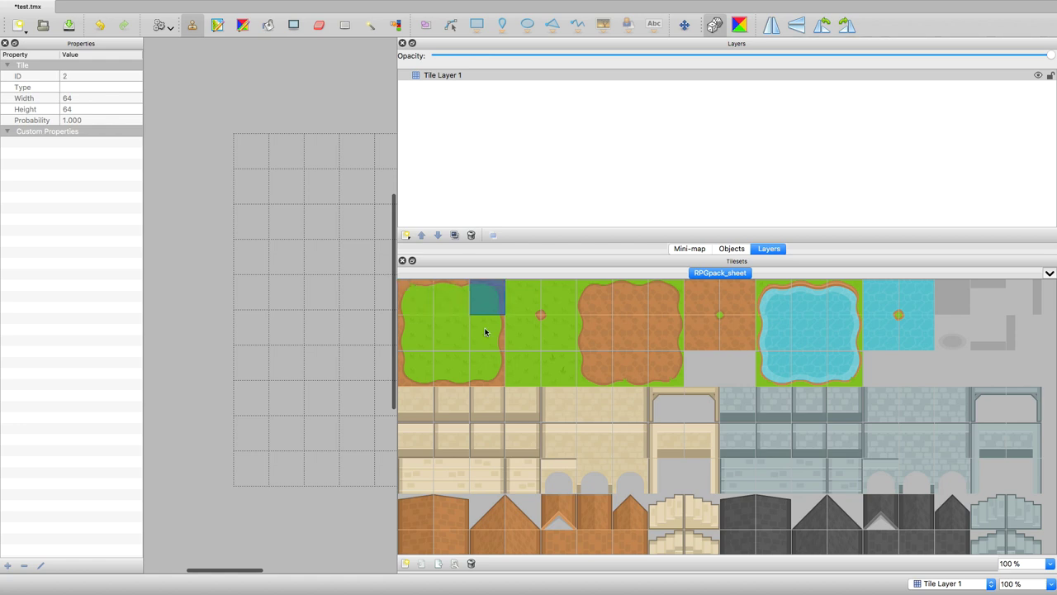
left_click(489, 334)
left_click(502, 297)
left_click(520, 334)
left_click(526, 380)
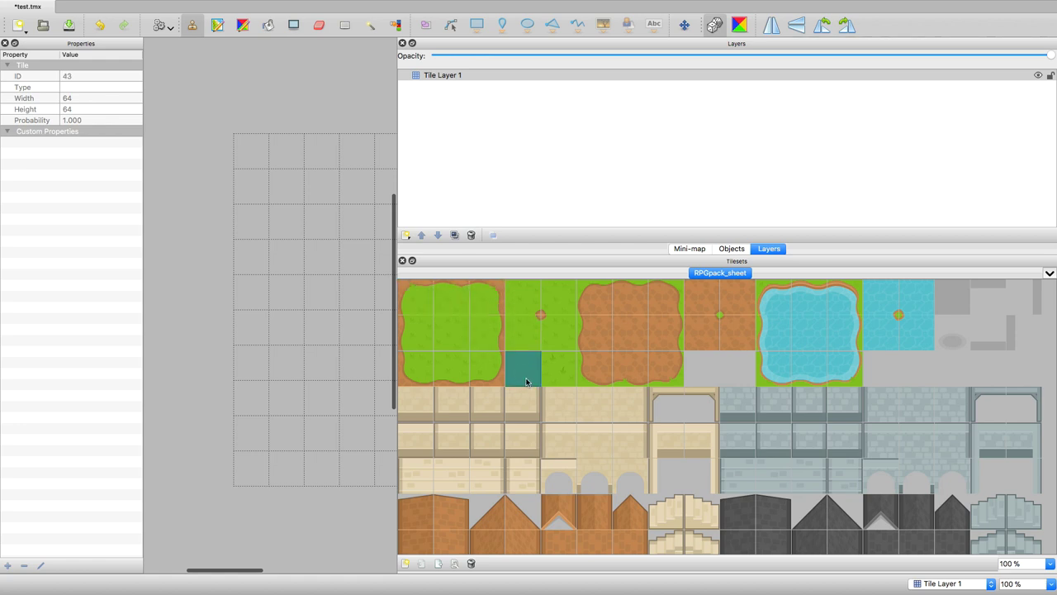
left_click(520, 297)
left_click(520, 329)
left_click(553, 335)
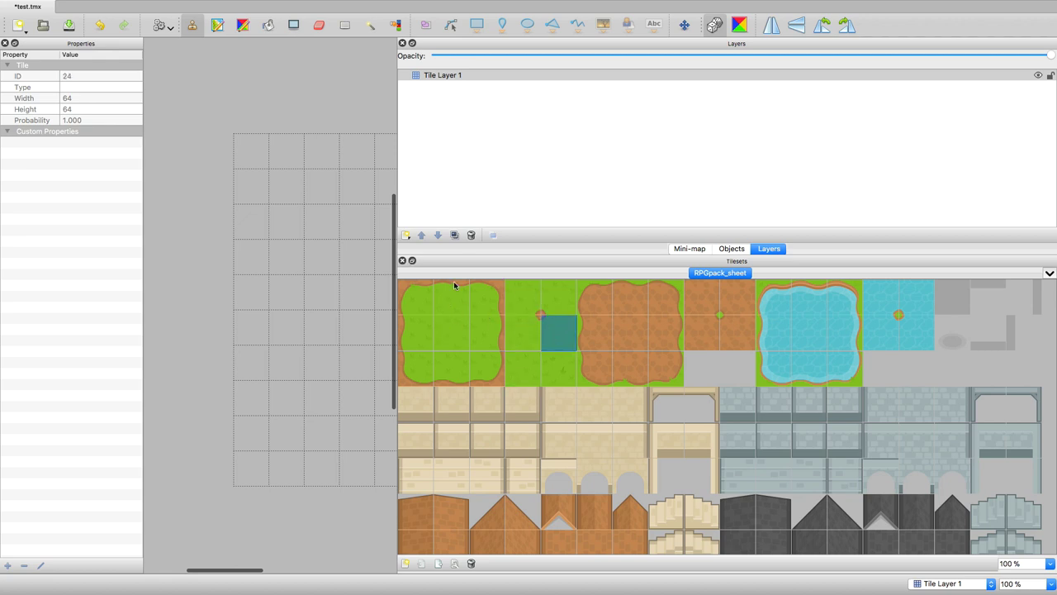
Narrow the tileset view and stamp the plain centre grass tile onto three separate cells of the map
left_click_drag(397, 269, 620, 331)
left_click(674, 330)
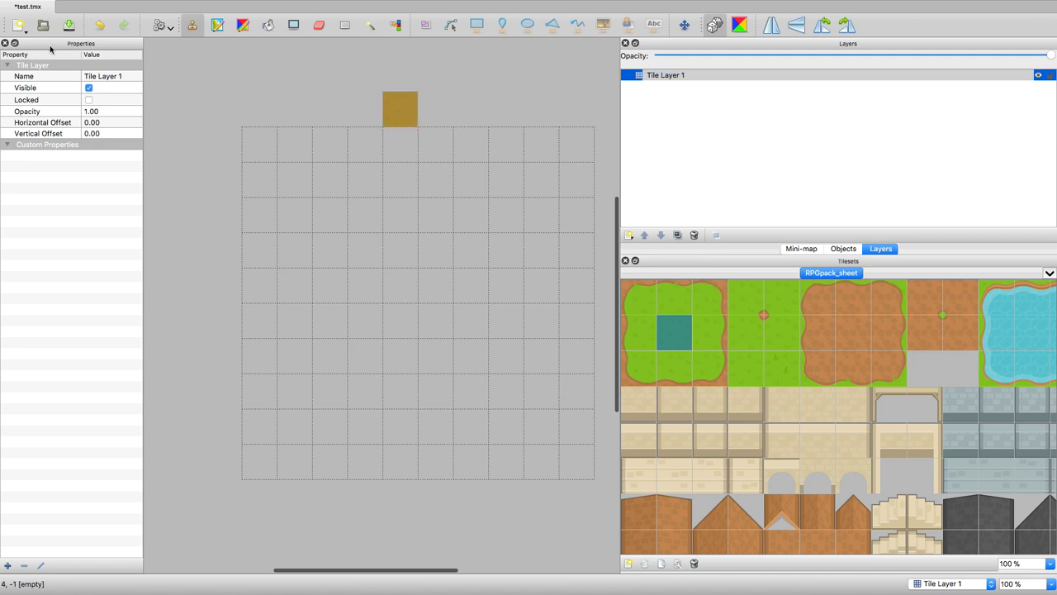
left_click(191, 28)
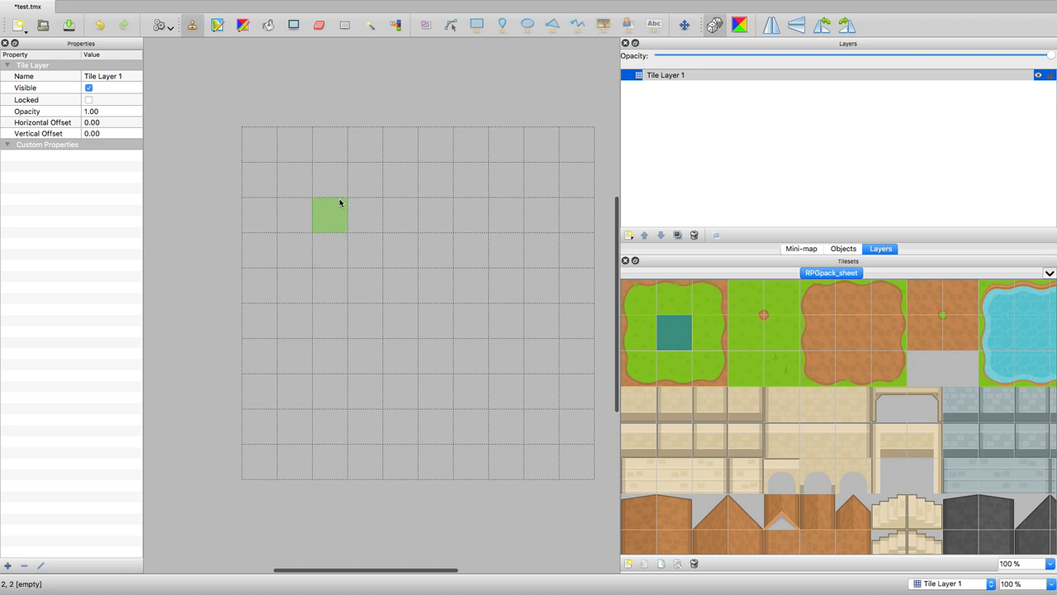
left_click(303, 179)
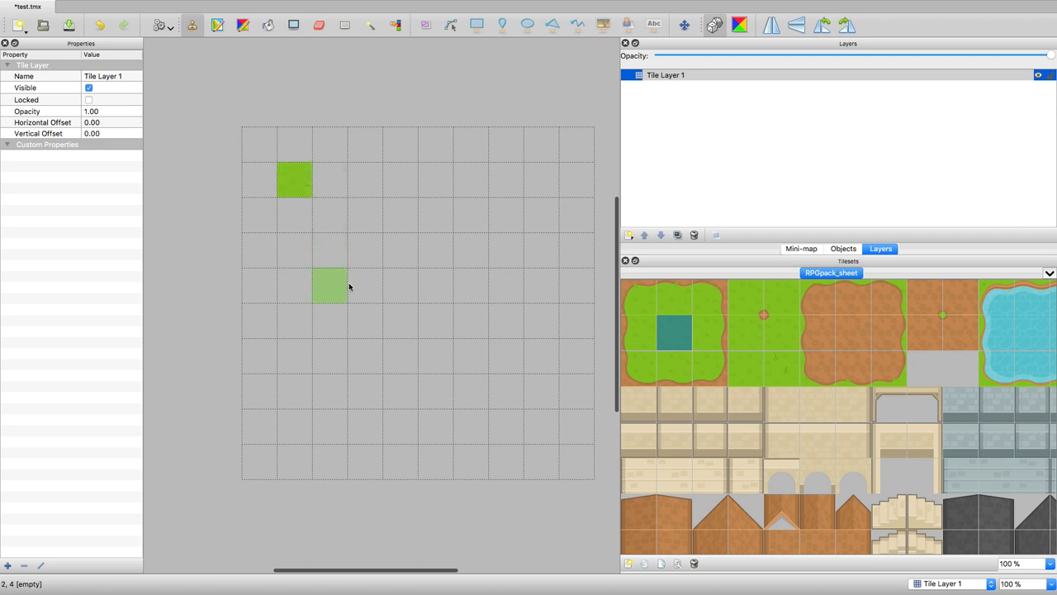
left_click(473, 293)
left_click(476, 334)
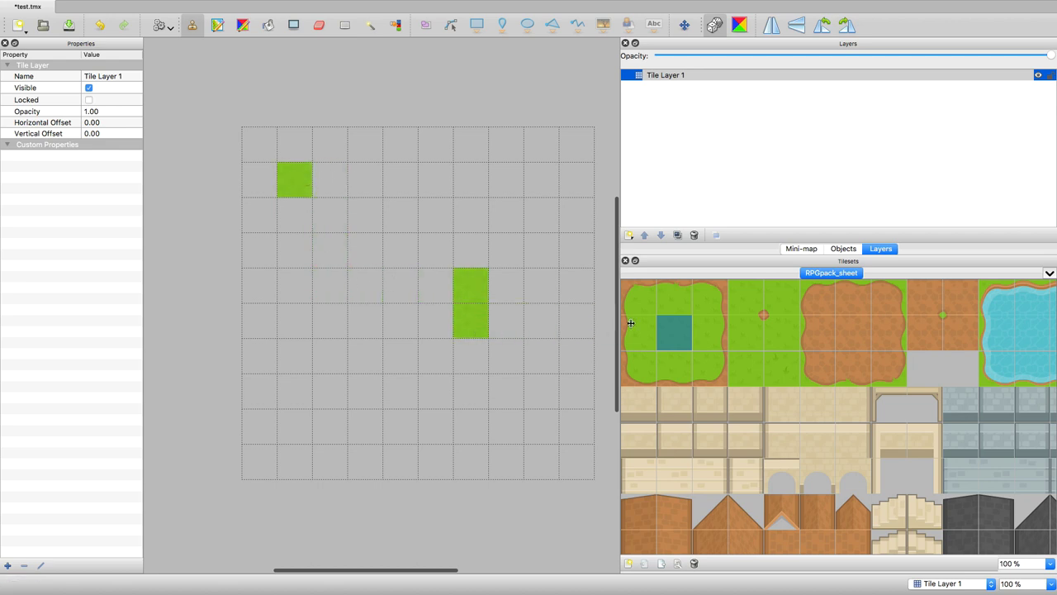
Paint the grass tile beneath the small dirt spot over much of the upper and middle map with the Stamp Brush
left_click(674, 297)
left_click(782, 298)
left_click(750, 354)
left_click(506, 215)
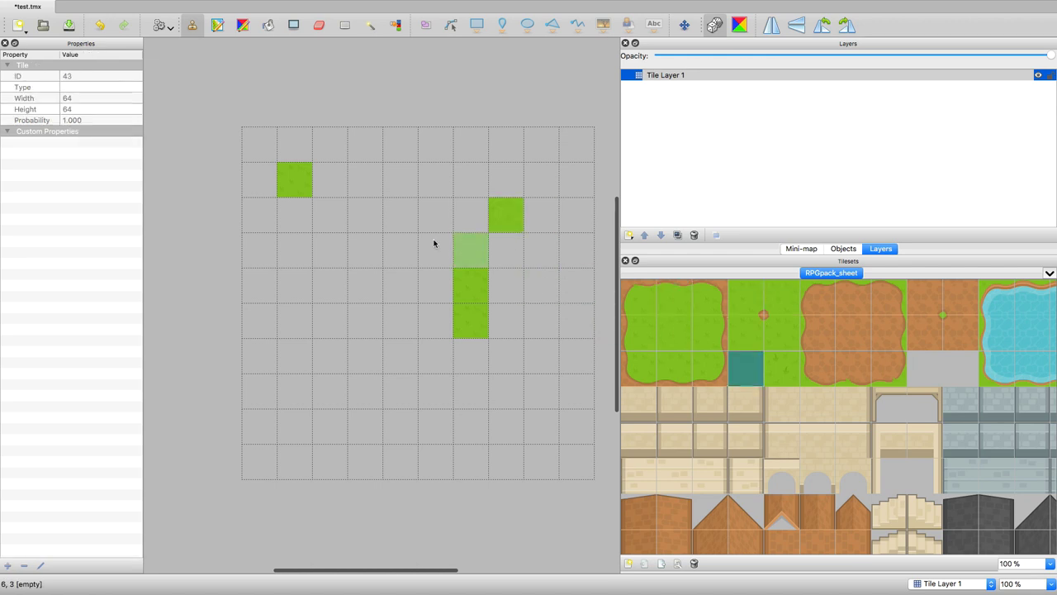
left_click(435, 250)
left_click(334, 254)
left_click(337, 325)
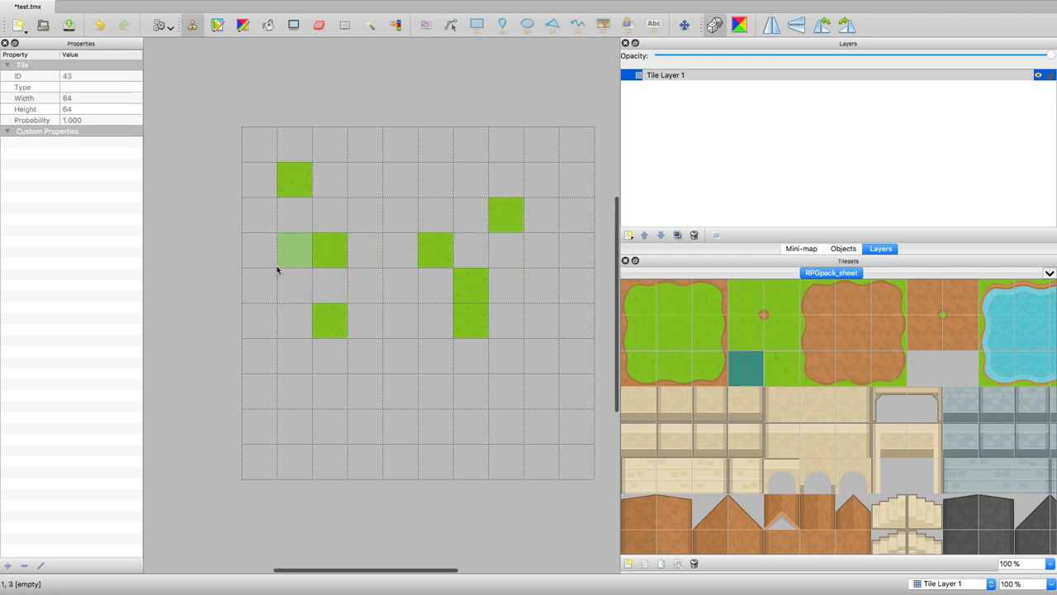
mouse_move(245, 151)
left_mouse_down()
mouse_move(404, 257)
mouse_move(467, 380)
mouse_move(307, 333)
mouse_move(512, 174)
mouse_move(335, 177)
mouse_move(505, 162)
mouse_move(342, 160)
mouse_move(276, 252)
mouse_move(276, 162)
mouse_move(298, 369)
left_mouse_up()
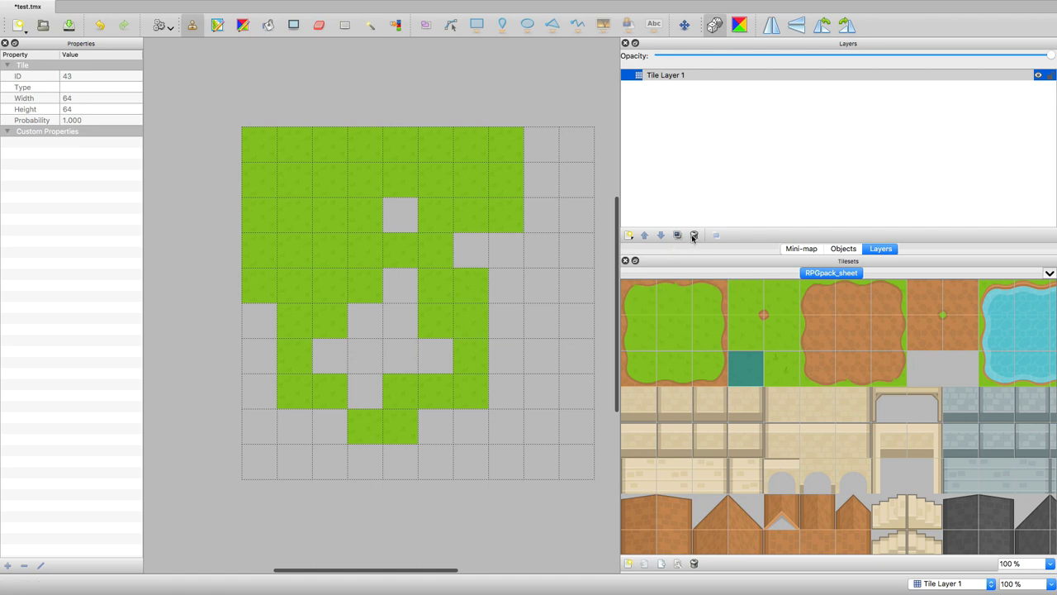
Replace the painted layer with a new tile layer and bucket-fill the whole map with the plain centre grass tile
left_click(675, 334)
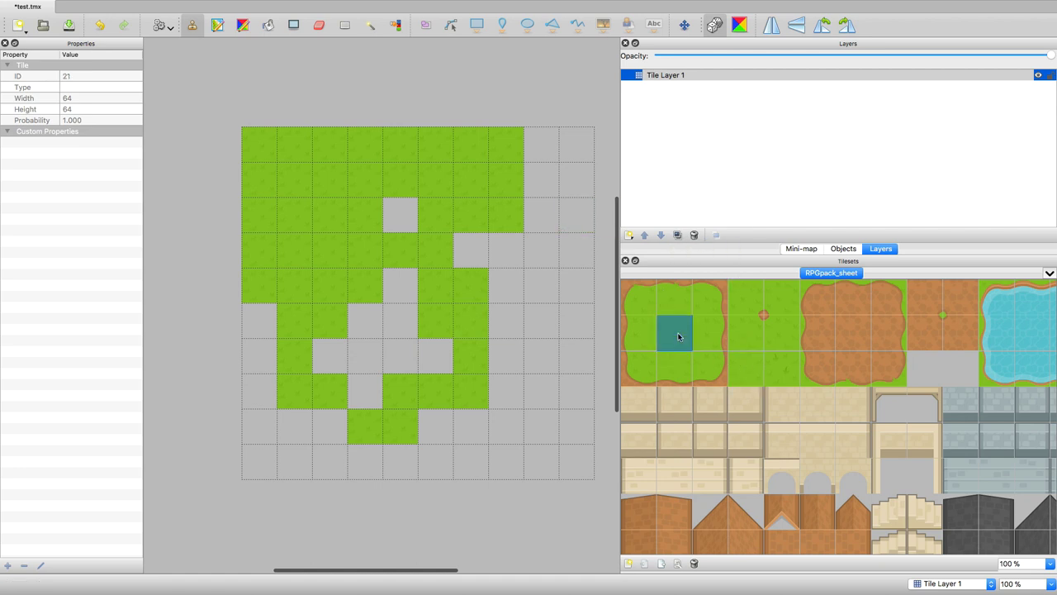
left_click(695, 235)
left_click(628, 237)
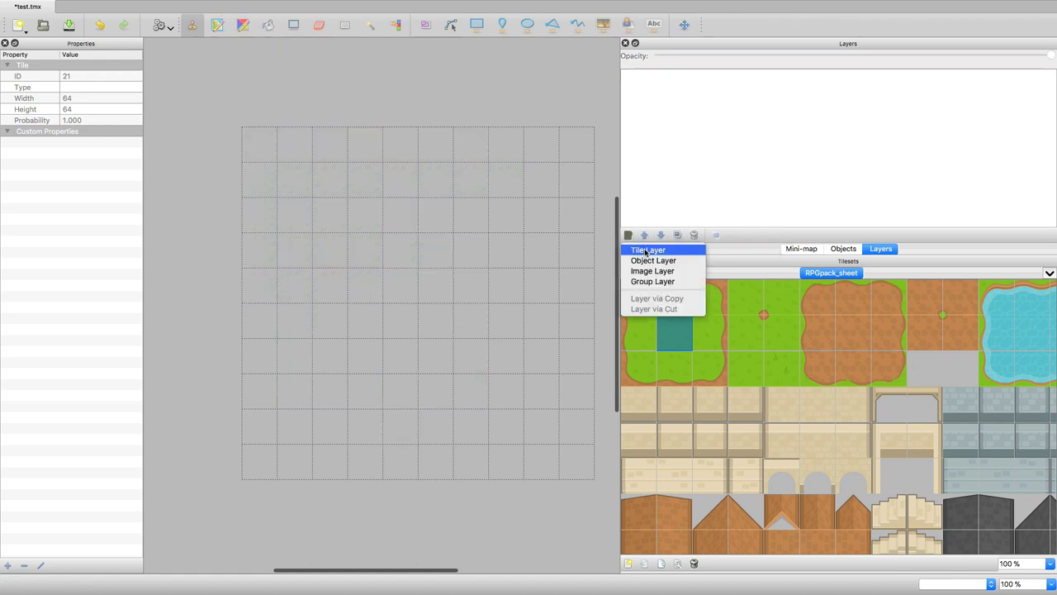
left_click(647, 249)
left_click(268, 26)
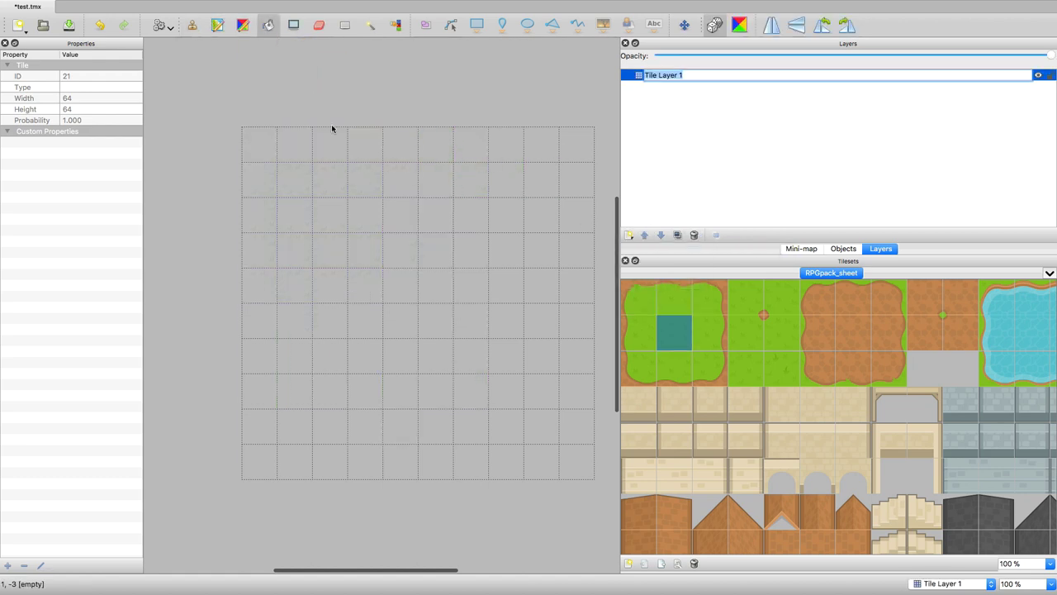
left_click(393, 223)
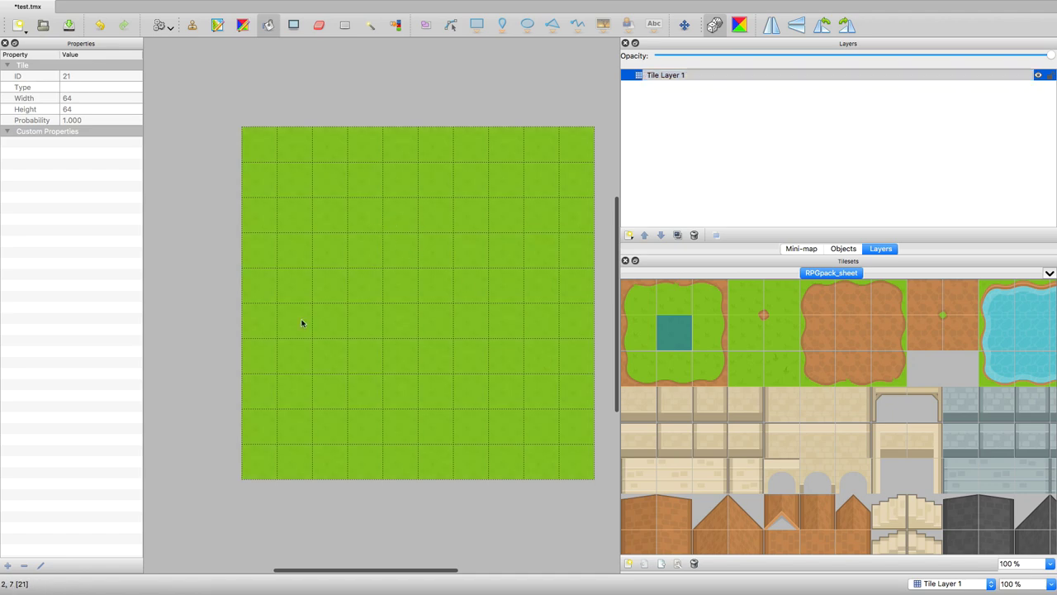
Stamp a two-tile-wide path of the plain dirt tile from the third row down to the map's lower edge
left_click(840, 351)
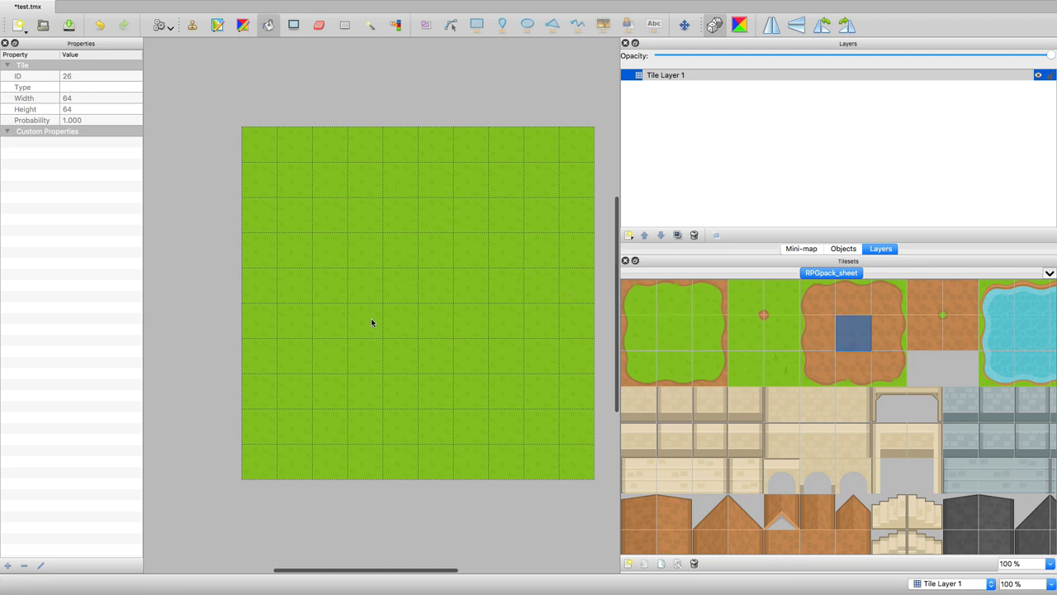
left_click(193, 27)
mouse_move(365, 214)
left_mouse_down()
mouse_move(369, 477)
mouse_move(384, 476)
mouse_move(410, 273)
left_mouse_up()
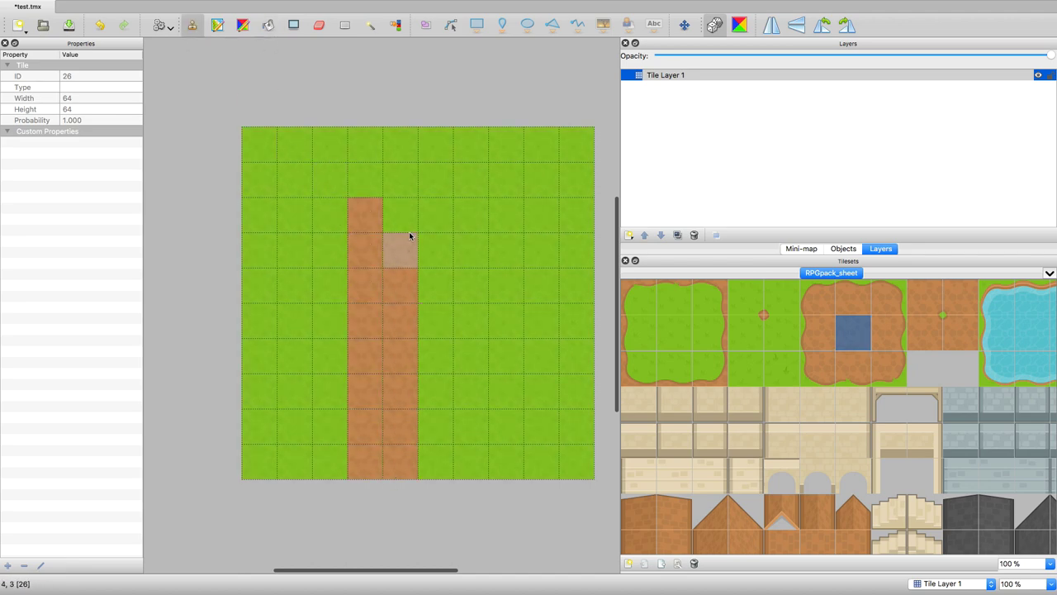
mouse_move(408, 235)
left_mouse_down()
mouse_move(390, 227)
mouse_move(395, 212)
left_mouse_up()
Bucket-fill the grass around the dirt path with the plain sandstone tile and erase large parts of that sandstone area
left_click(268, 25)
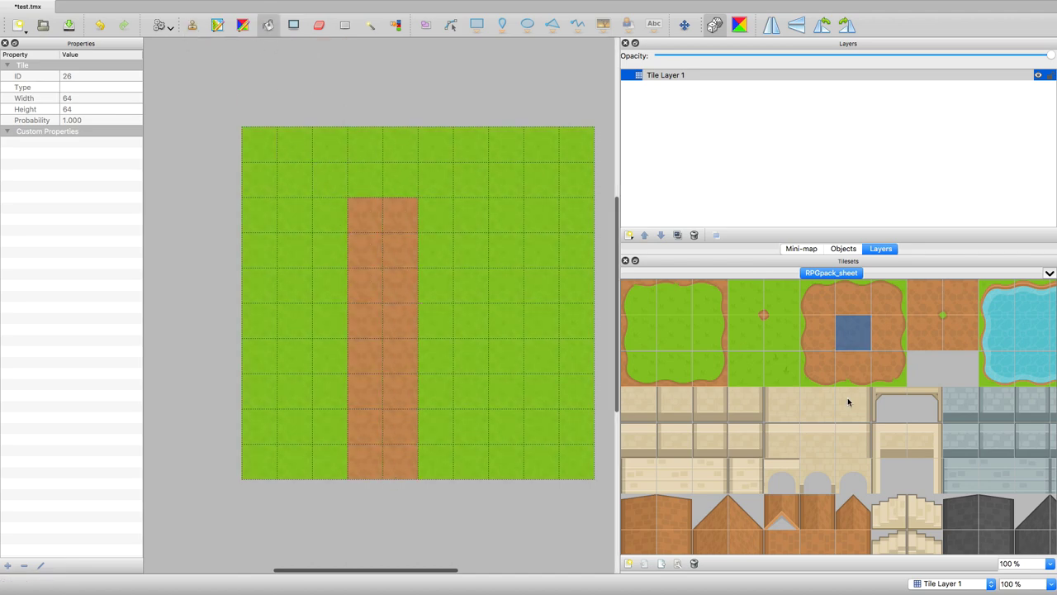
left_click(824, 405)
left_click(388, 269)
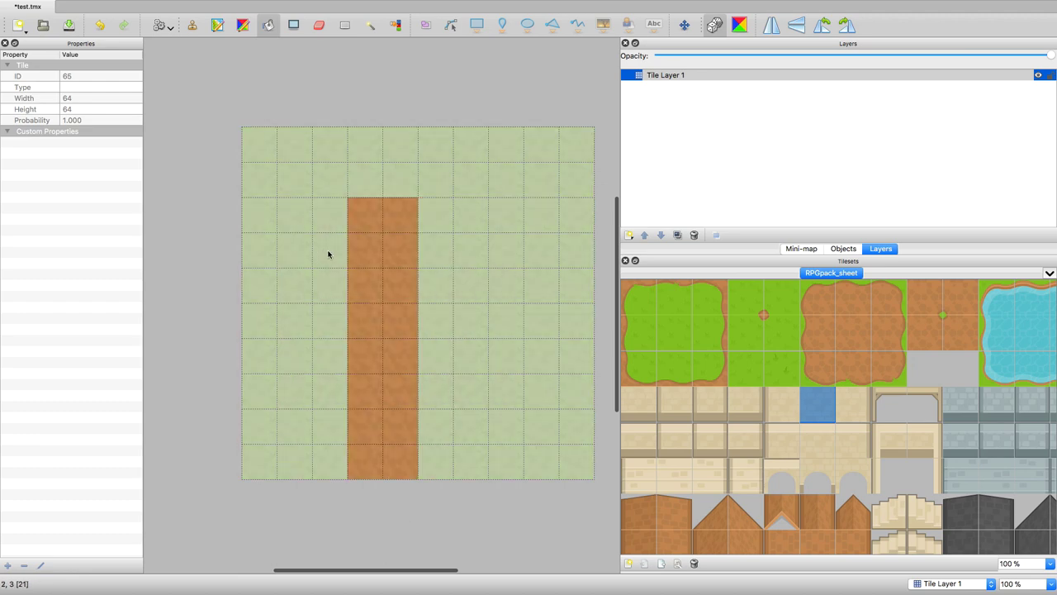
left_click(486, 262)
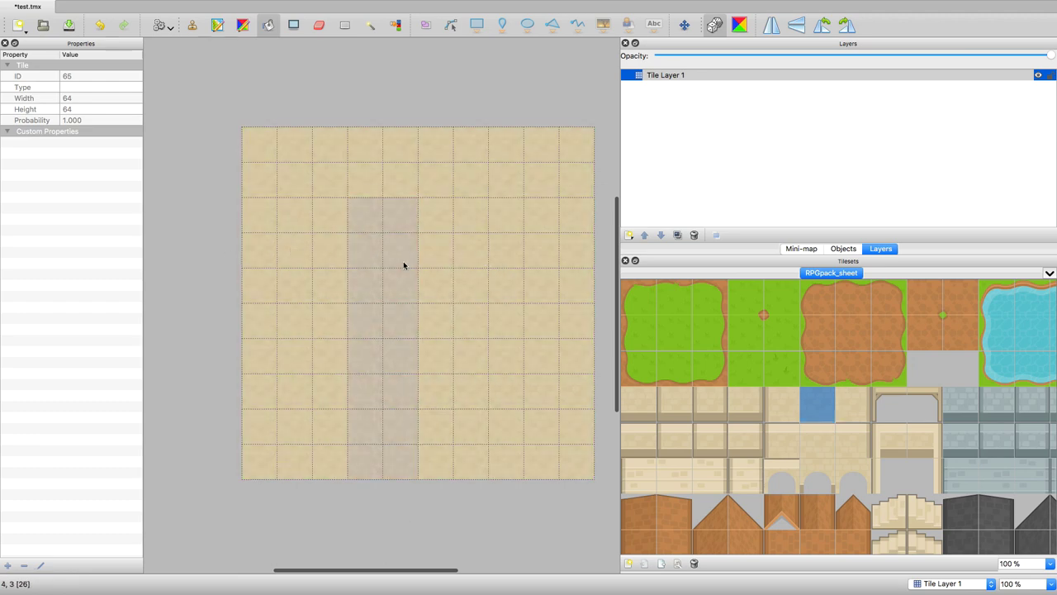
left_click(378, 246)
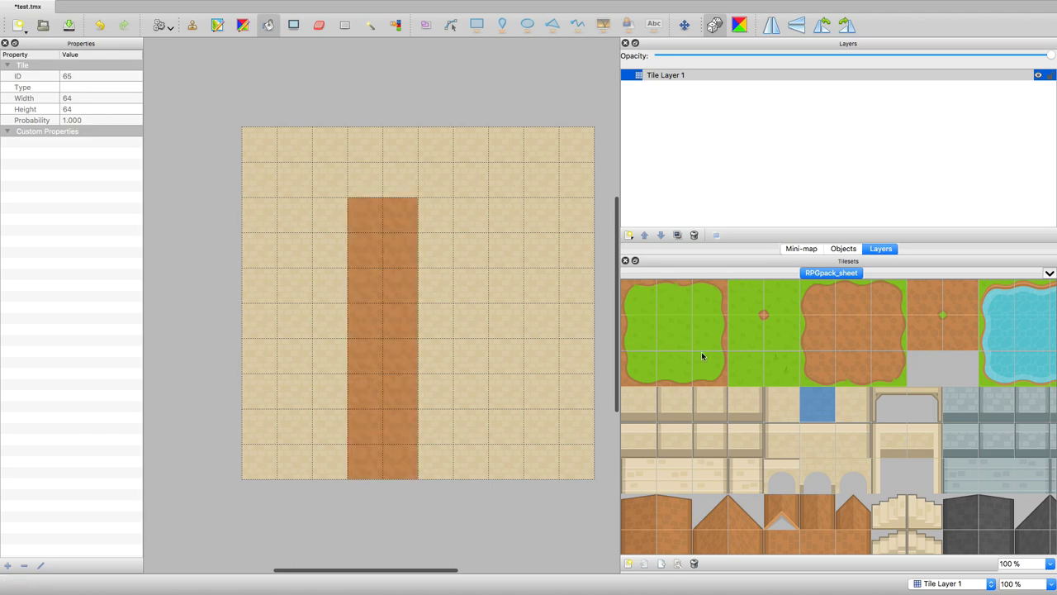
left_click(318, 26)
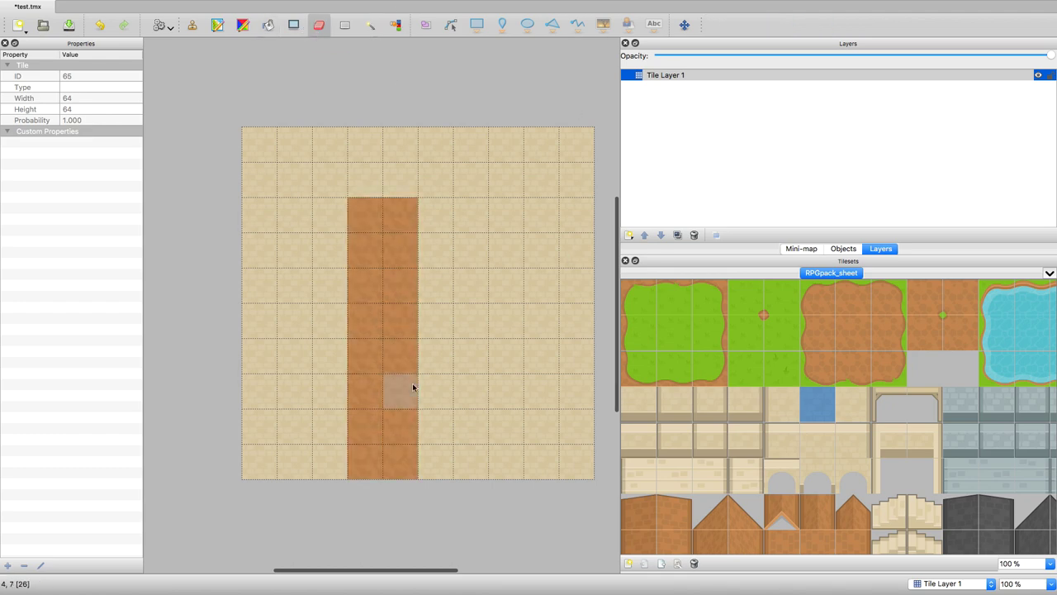
mouse_move(259, 148)
left_mouse_down()
mouse_move(566, 159)
mouse_move(532, 182)
mouse_move(237, 165)
mouse_move(428, 165)
mouse_move(313, 157)
mouse_move(256, 168)
mouse_move(245, 249)
mouse_move(327, 254)
mouse_move(312, 194)
mouse_move(245, 295)
mouse_move(296, 320)
mouse_move(327, 280)
mouse_move(294, 428)
mouse_move(270, 402)
mouse_move(280, 377)
mouse_move(282, 465)
mouse_move(325, 380)
mouse_move(305, 465)
mouse_move(424, 470)
mouse_move(450, 260)
mouse_move(495, 246)
mouse_move(526, 353)
mouse_move(543, 564)
left_mouse_up()
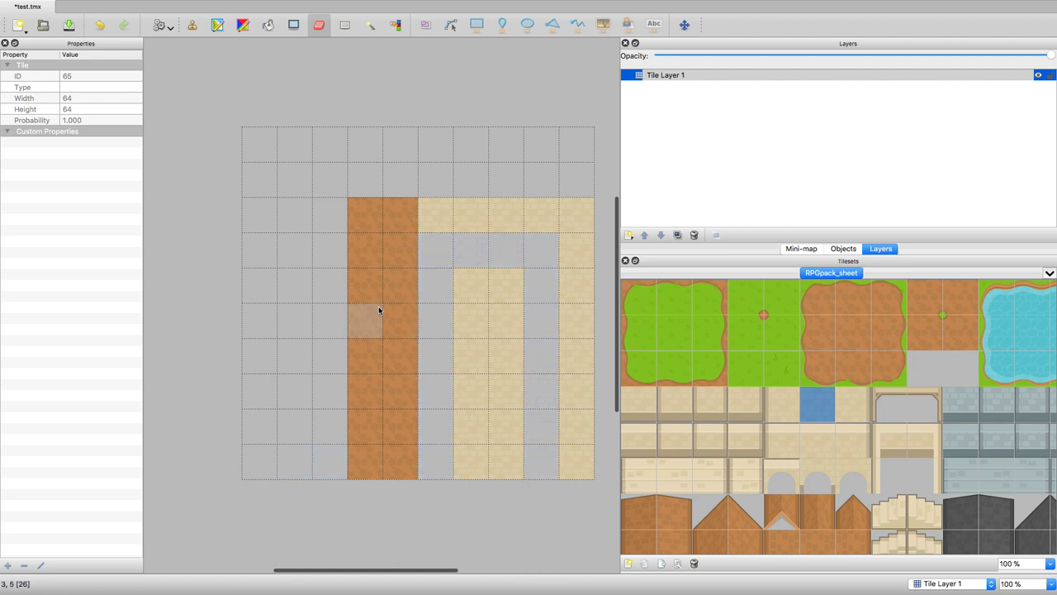
Select a full-height block five columns wide around the dirt path and stamp a dirt-cornered grass tile across four cells of its third row
left_click(344, 25)
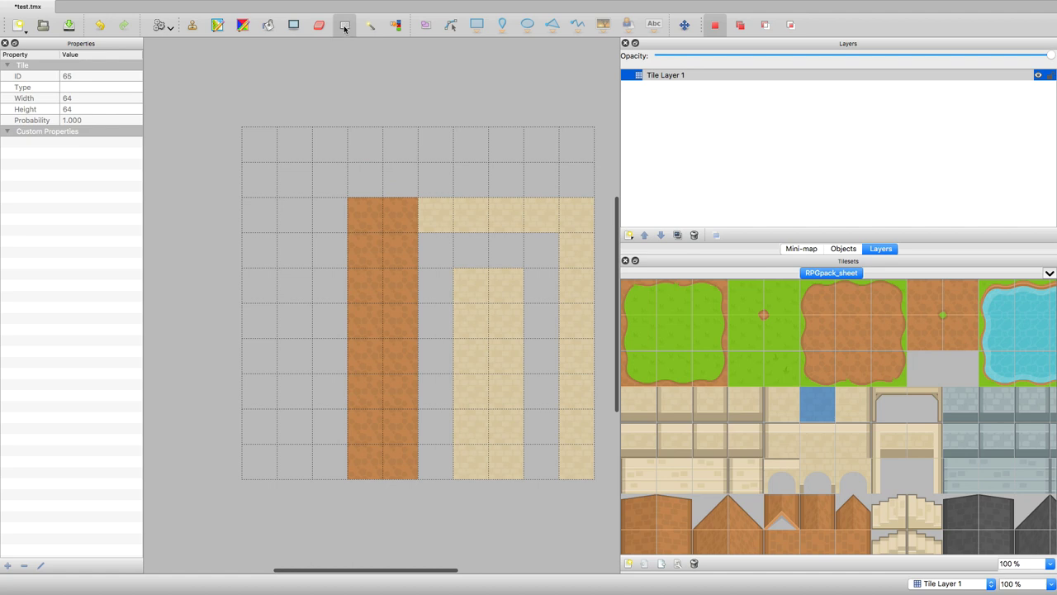
left_click_drag(322, 144, 472, 477)
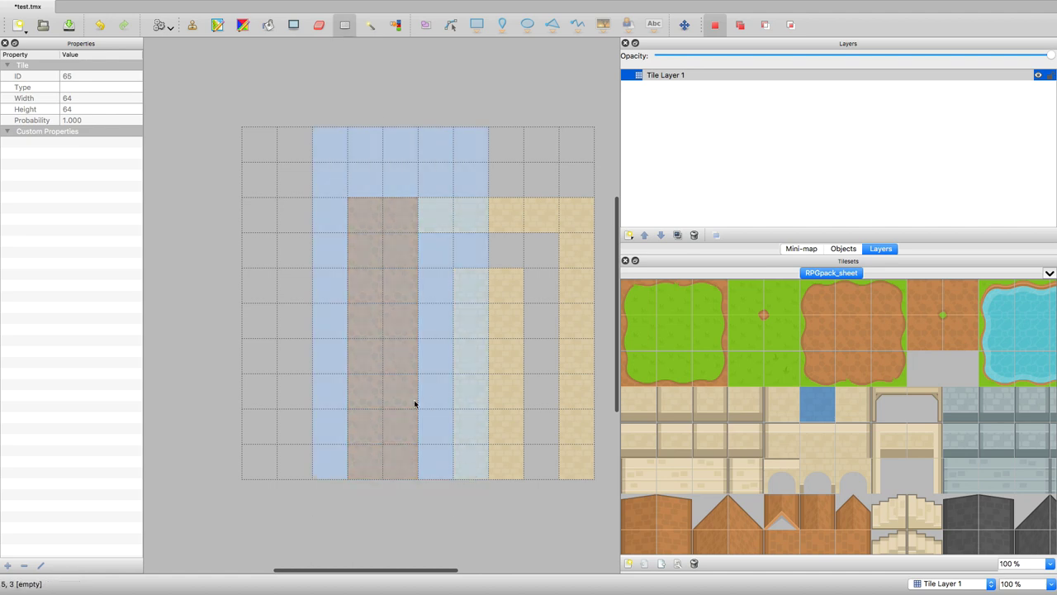
left_click(747, 328)
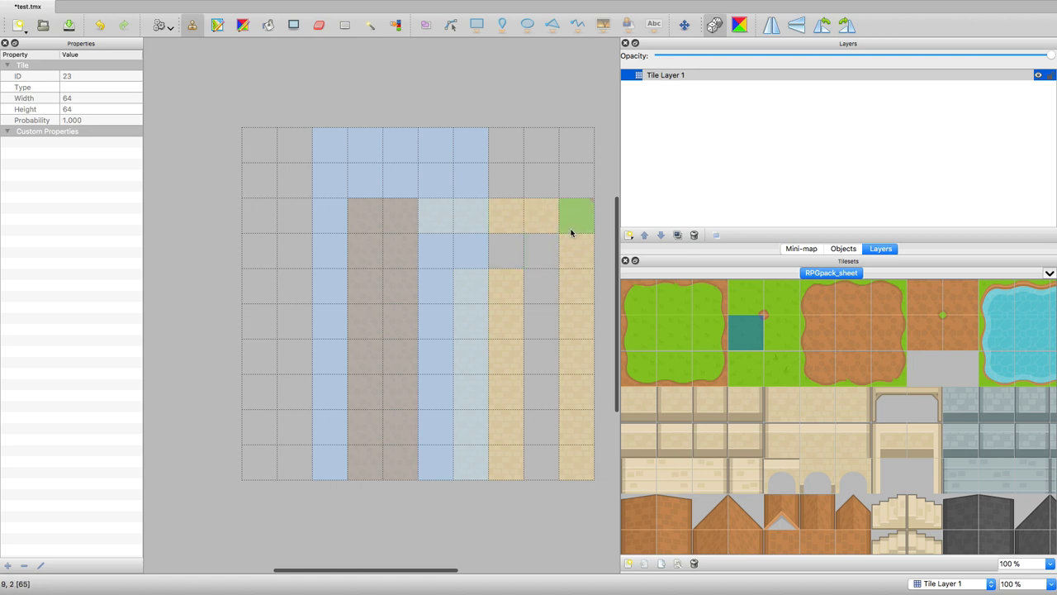
mouse_move(477, 213)
left_mouse_down()
mouse_move(435, 217)
mouse_move(492, 221)
mouse_move(373, 208)
mouse_move(452, 225)
left_mouse_up()
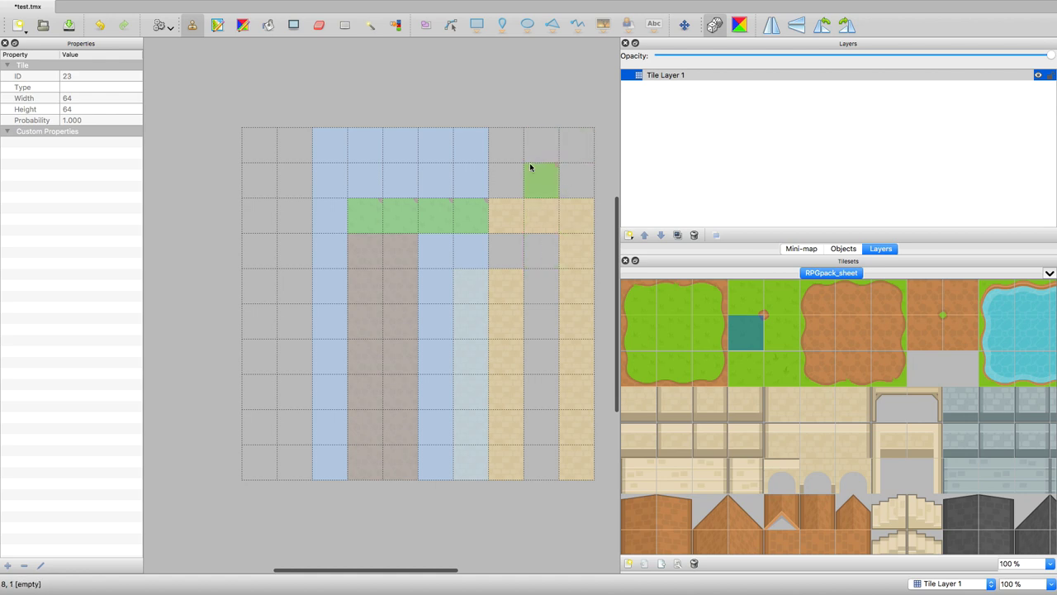
Select the outer empty region with the Magic Wand and stamp a 2 by 2 block of plain grass in its first two rows
key("w")
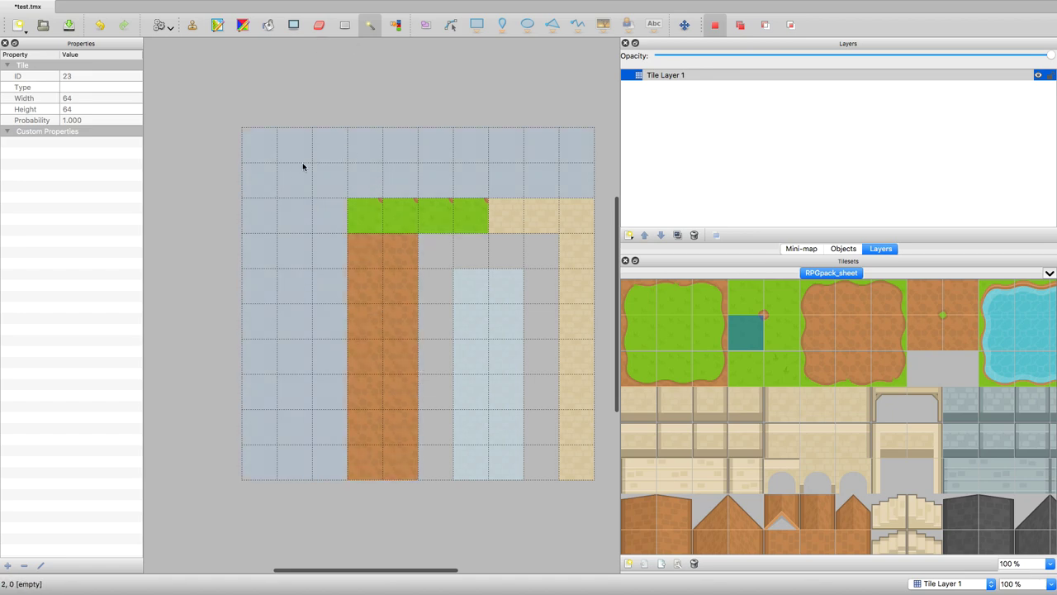
left_click(385, 306)
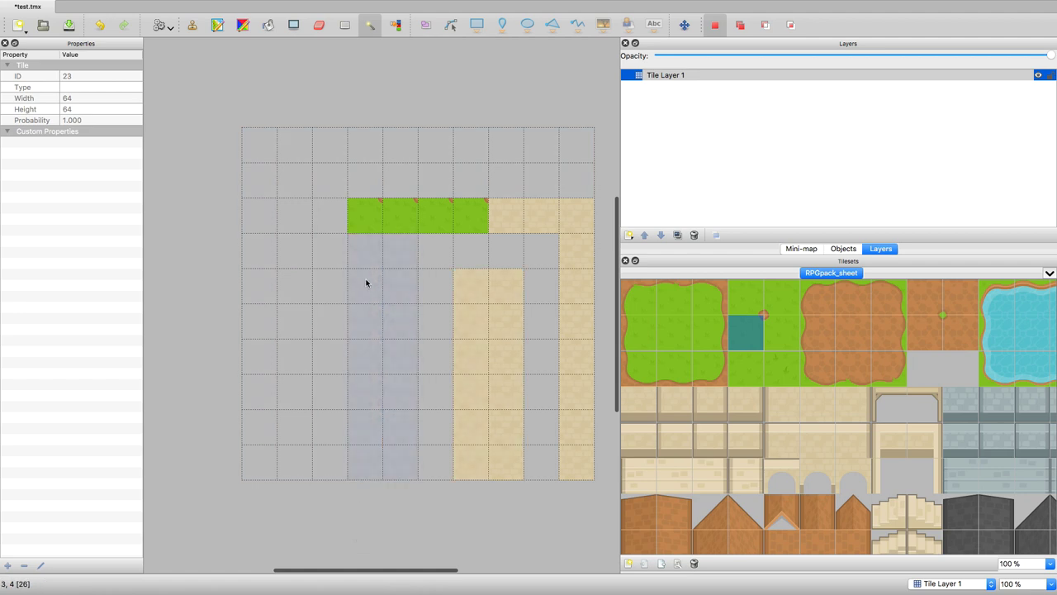
left_click(284, 165)
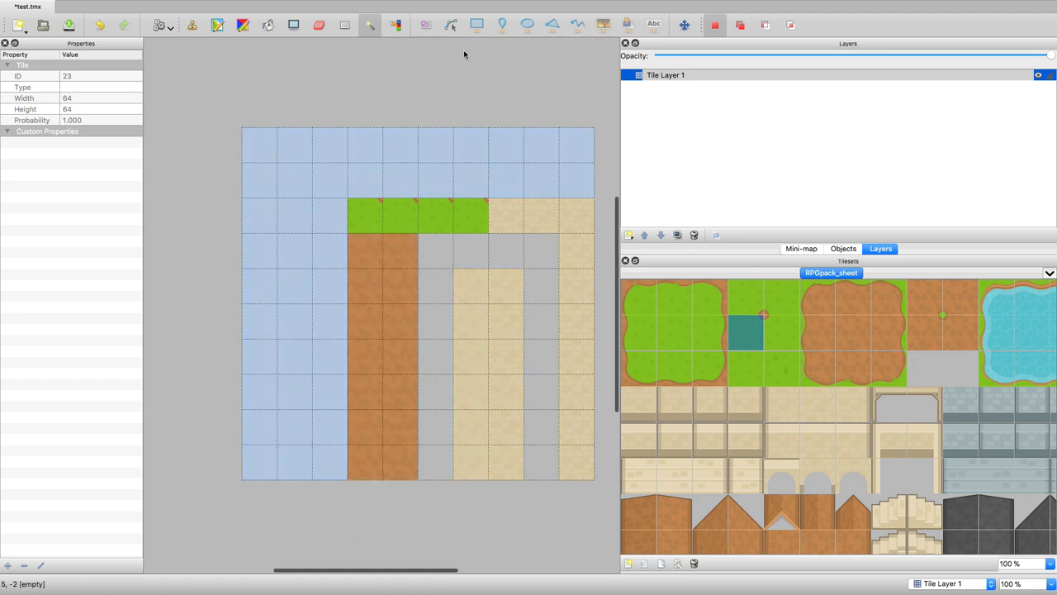
left_click(685, 348)
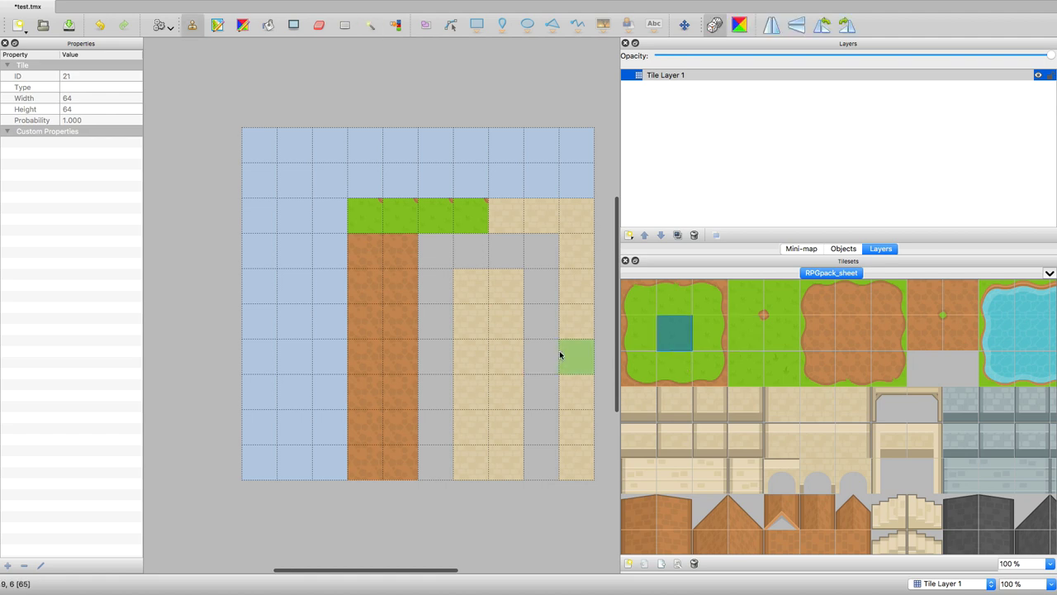
left_click_drag(435, 151, 433, 180)
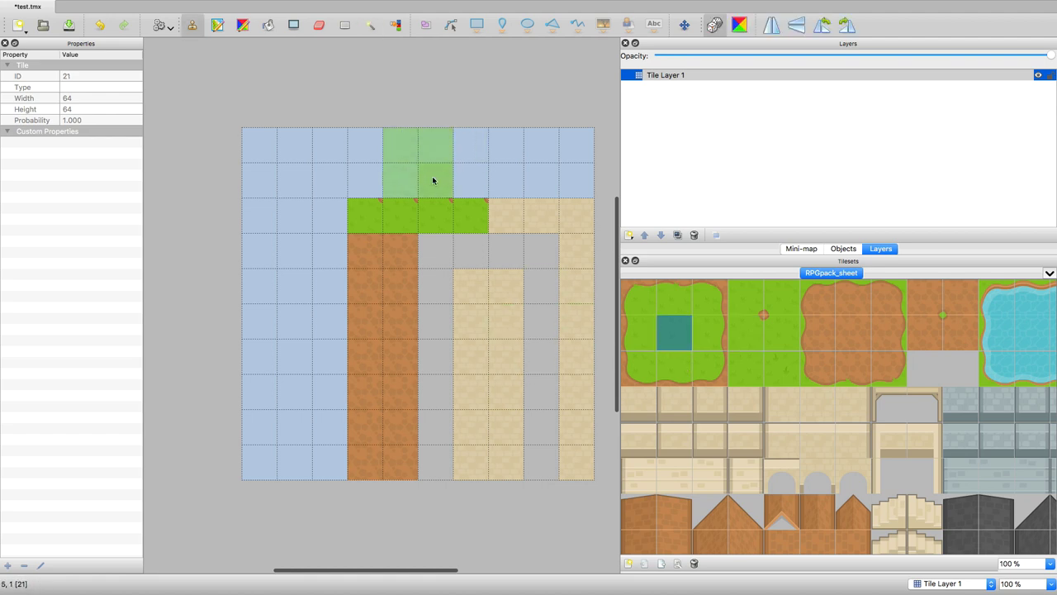
Select all sandstone tiles with Select Same Tile and paint most of them with the grass tile that has a dirt top-left corner
left_click(396, 26)
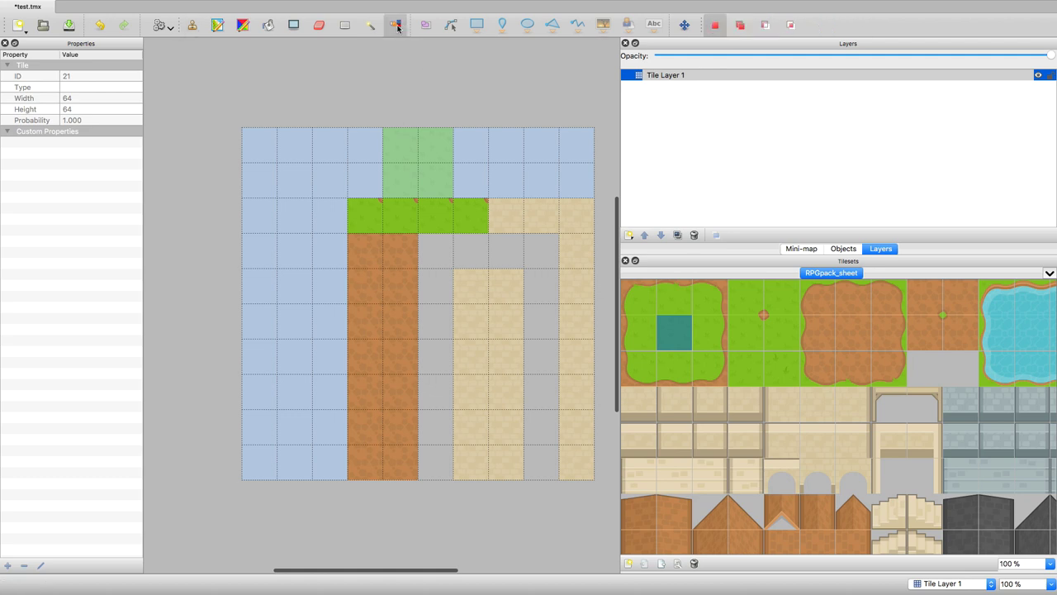
left_click(372, 75)
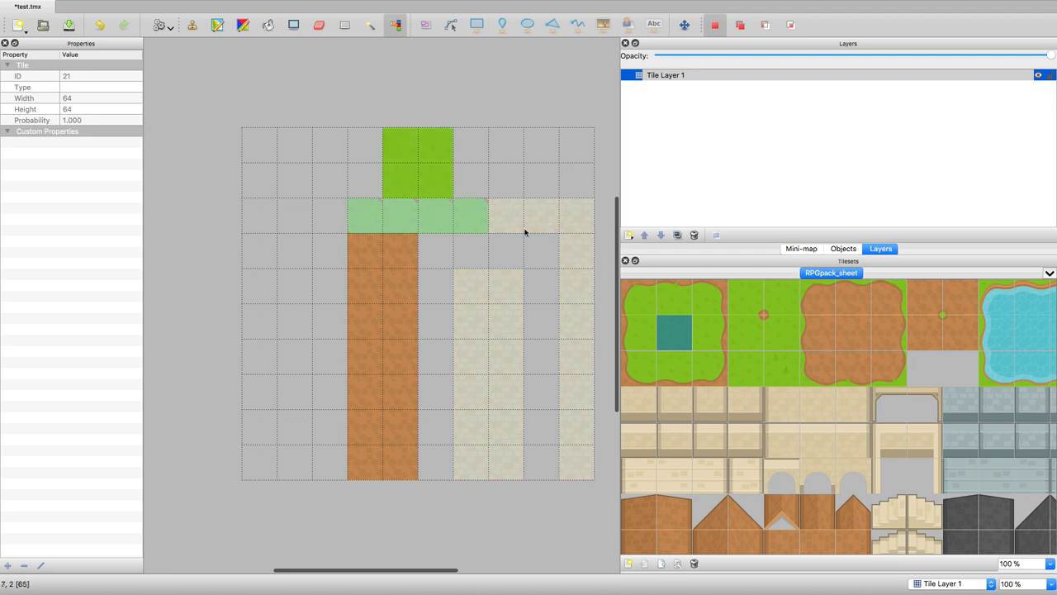
left_click(552, 226)
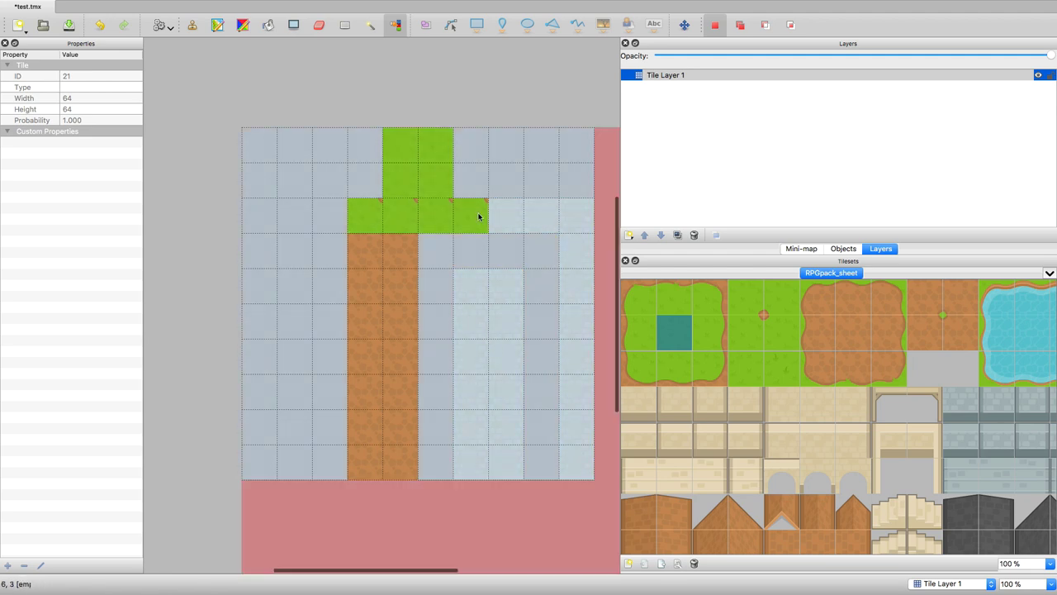
left_click(382, 303, "shift")
left_click(381, 301)
left_click(517, 222)
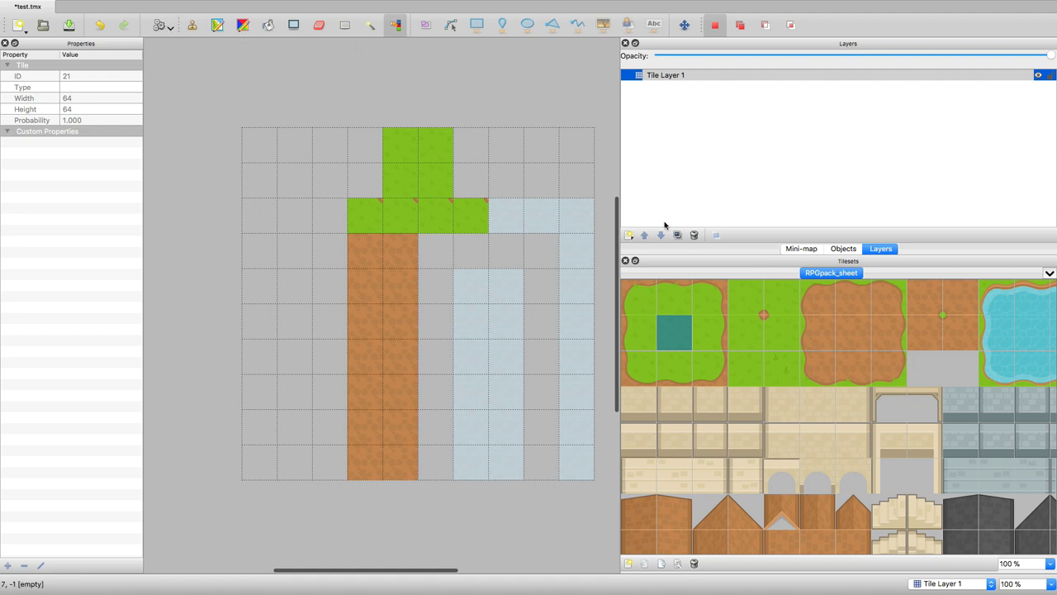
left_click(765, 347)
mouse_move(583, 378)
left_mouse_down()
mouse_move(583, 292)
mouse_move(502, 301)
mouse_move(484, 440)
mouse_move(488, 337)
mouse_move(505, 411)
mouse_move(468, 203)
left_mouse_up()
mouse_move(504, 256)
left_mouse_down()
mouse_move(571, 344)
mouse_move(588, 237)
mouse_move(515, 229)
mouse_move(554, 228)
left_mouse_up()
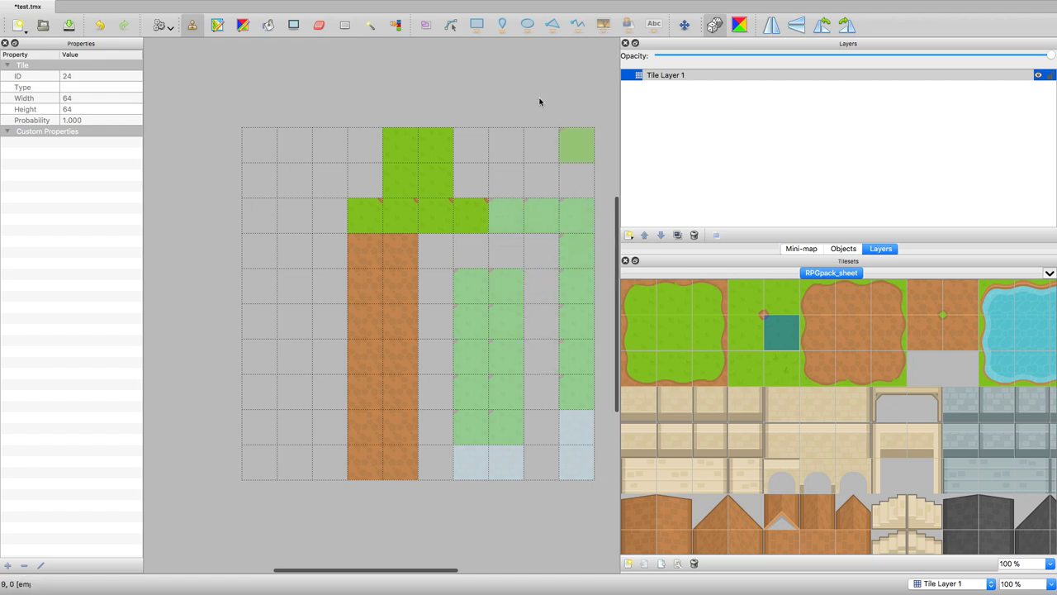
Delete Tile Layer 1 with all its practice tiles from the map
left_click(671, 77)
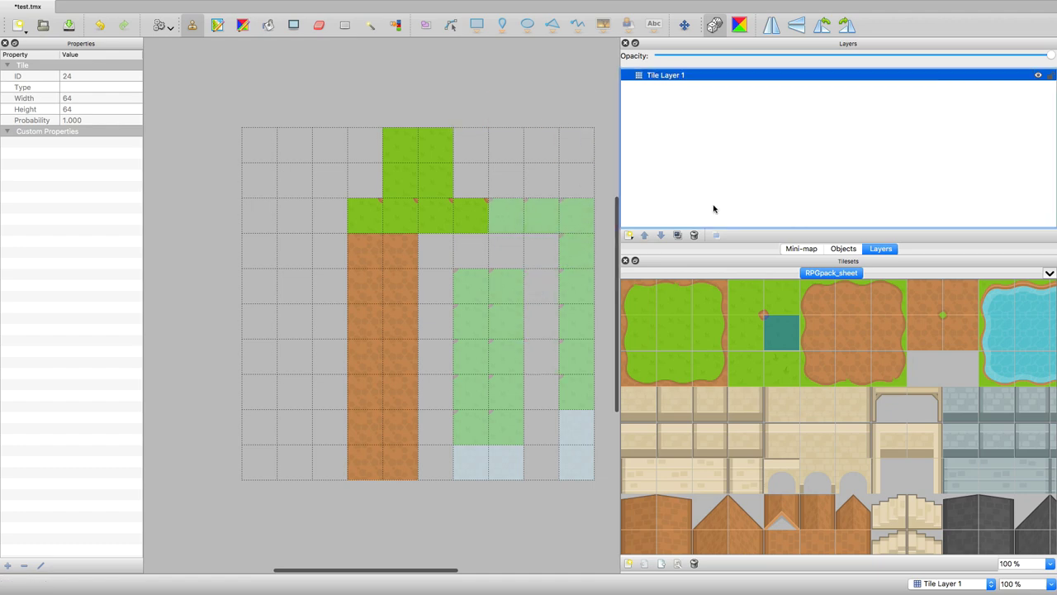
left_click(694, 235)
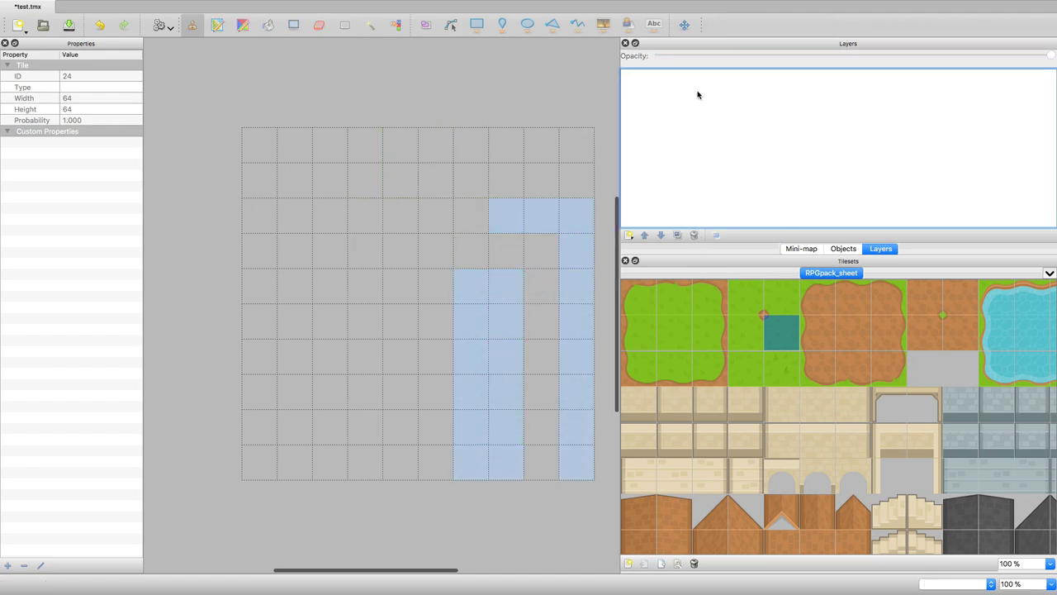
left_click(629, 238)
left_click(652, 256)
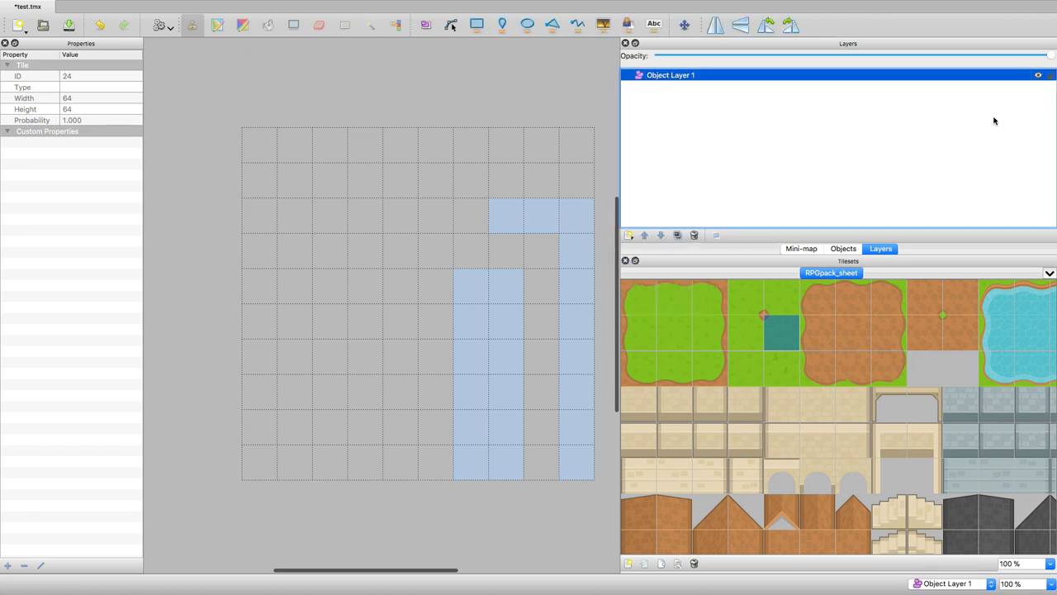
left_click(695, 236)
Add a new tile layer to the empty map and name it Background
left_click(631, 238)
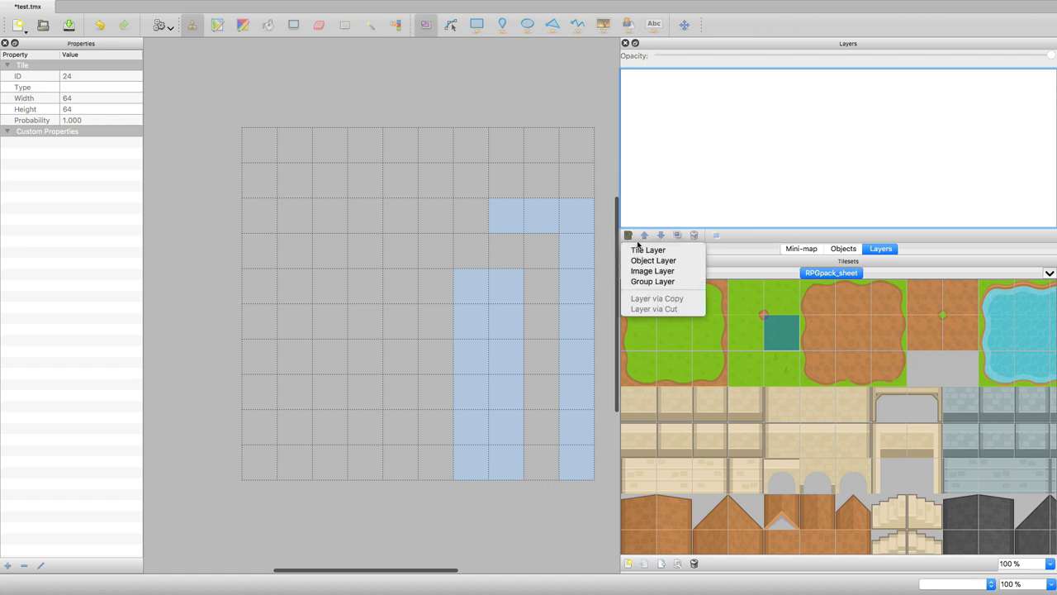
left_click(648, 249)
key("Return")
type("V")
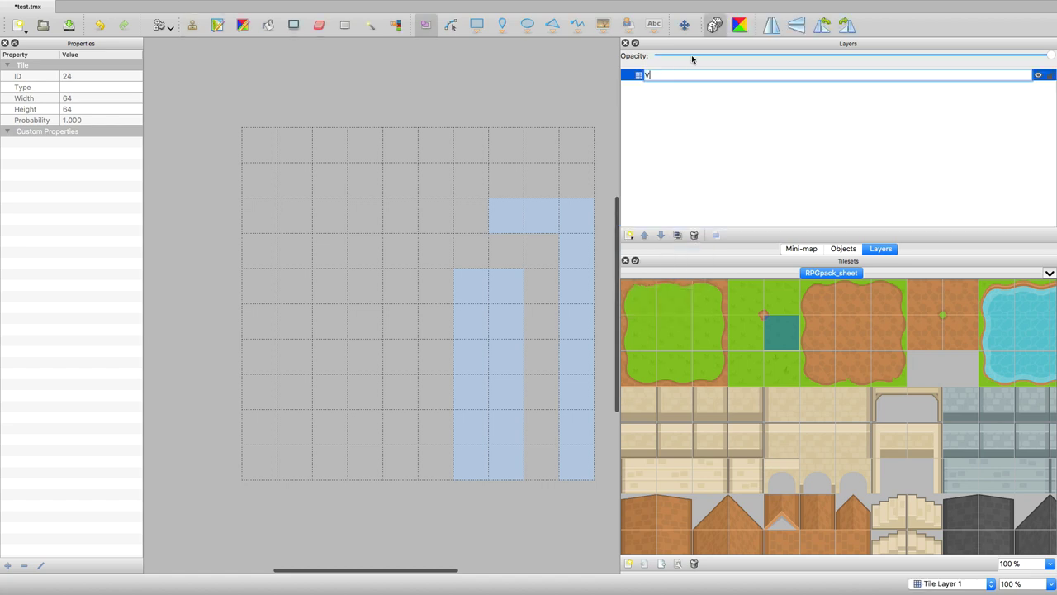
type("ackground")
key("Return")
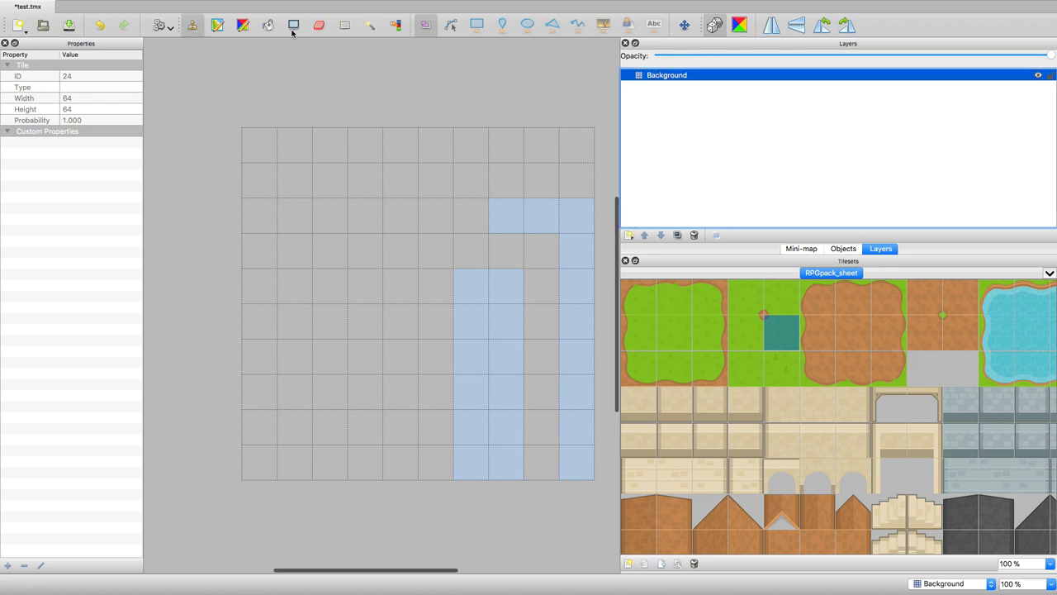
Clear the leftover cell selection and fill the whole Background layer with the plain grass tile
left_click(344, 24)
left_click(230, 81)
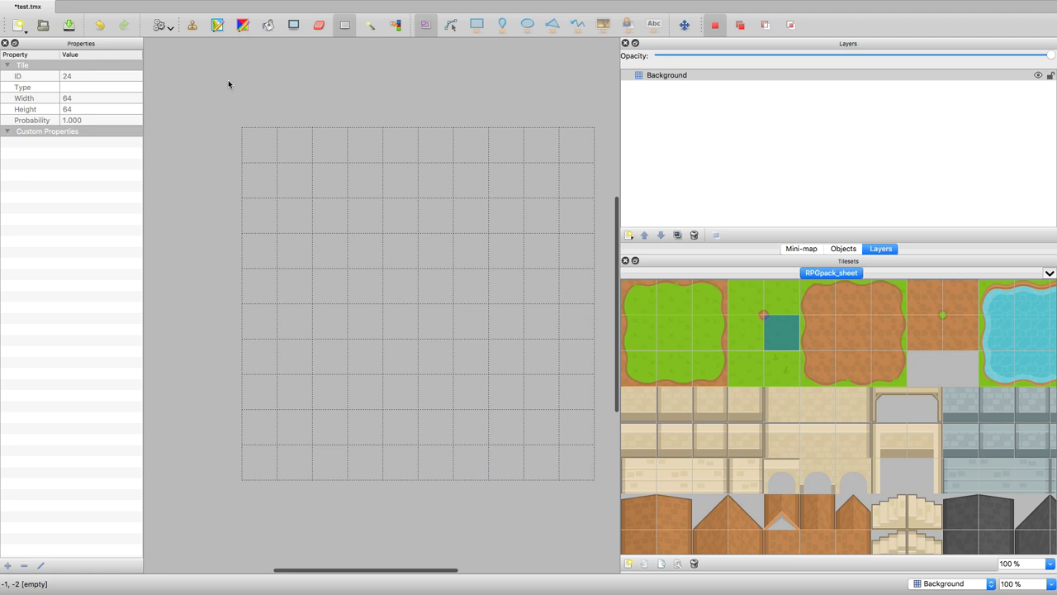
left_click(195, 28)
left_click(677, 337)
scroll(677, 337, "down", 1)
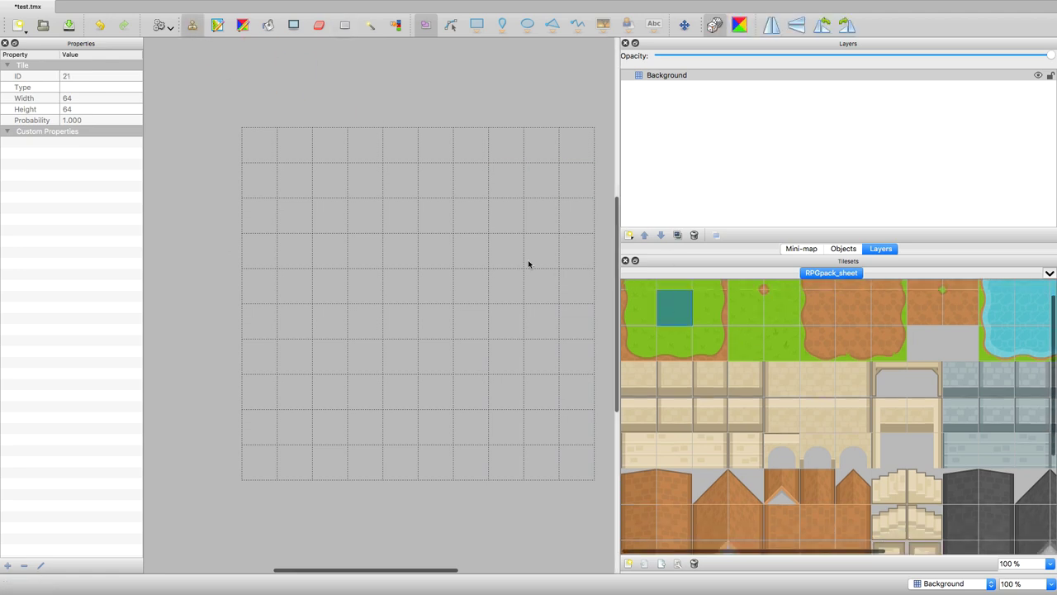
left_click(268, 25)
left_click(272, 147)
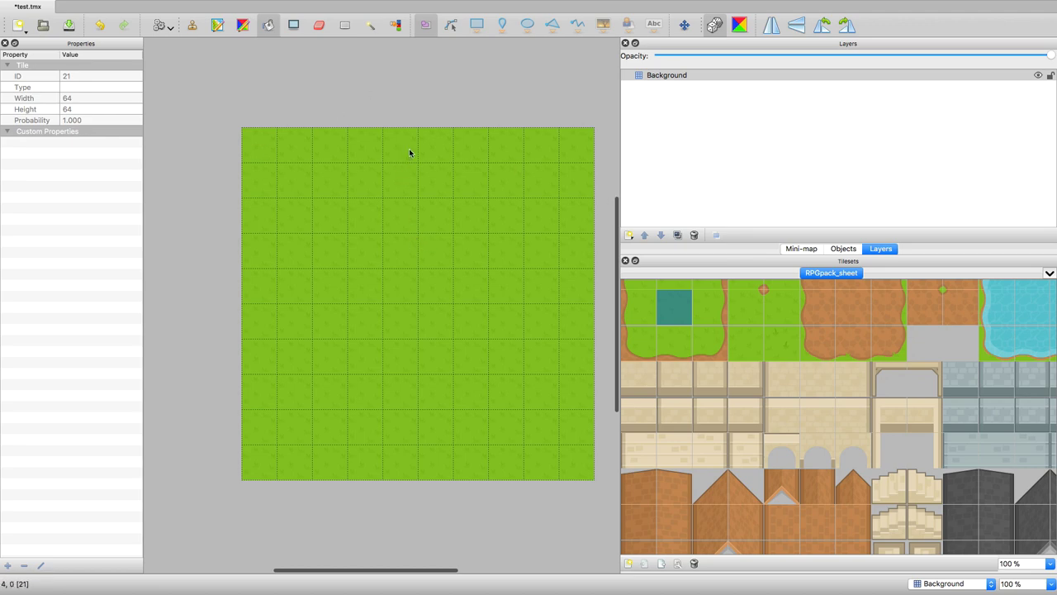
Add a second tile layer above Background and name it Blocked
left_click(630, 236)
left_click(655, 249)
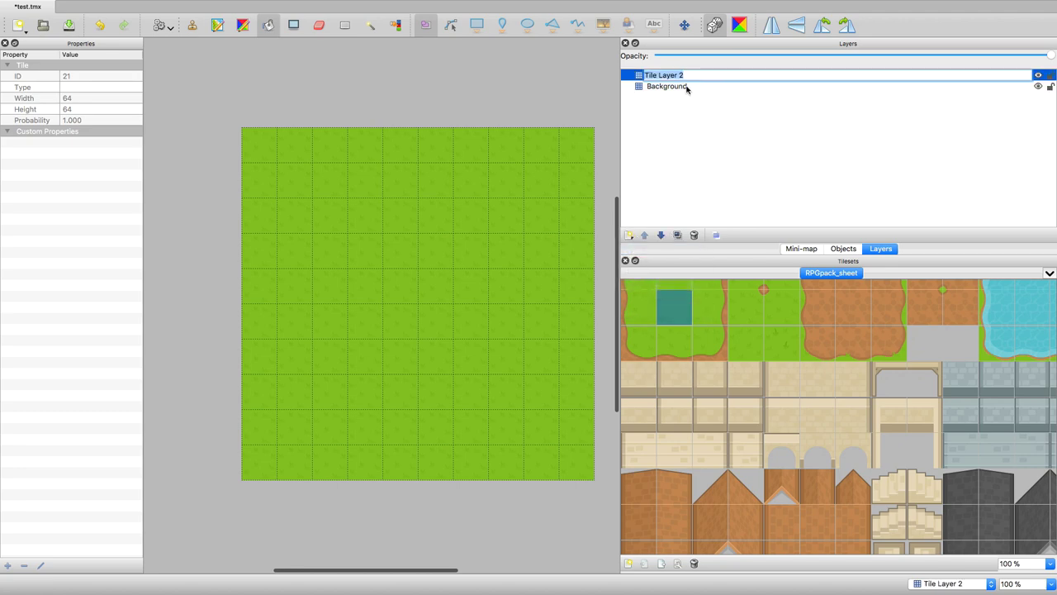
type("Blocked")
key("Return")
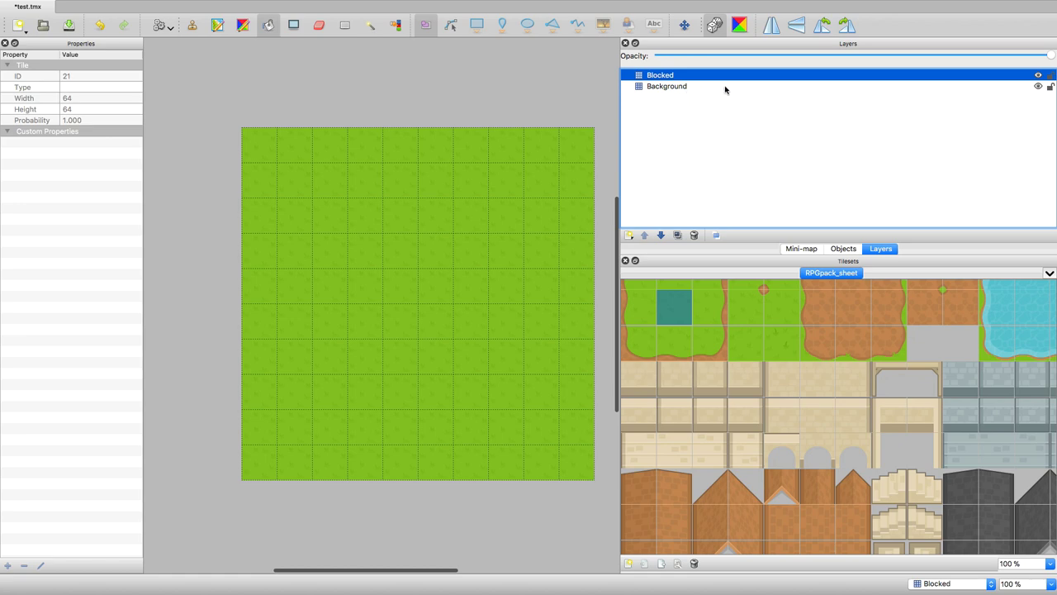
Toggle the Background layer's visibility several times, leave it shown, and lock the layer
left_click(1038, 86)
left_click(1038, 86)
left_click(1038, 86)
left_click(1038, 86)
left_click(1038, 86)
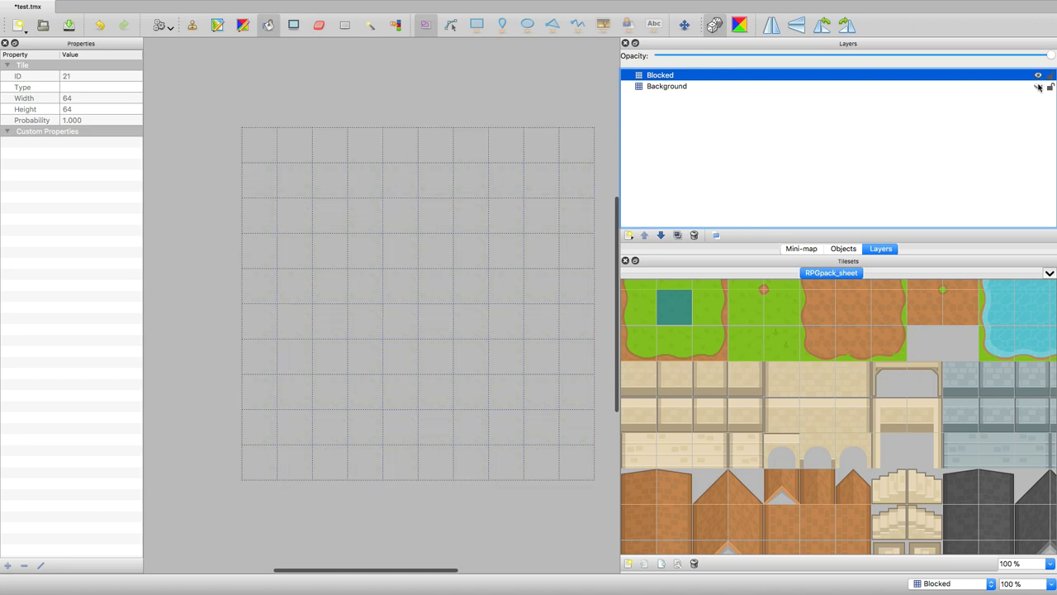
left_click(1038, 86)
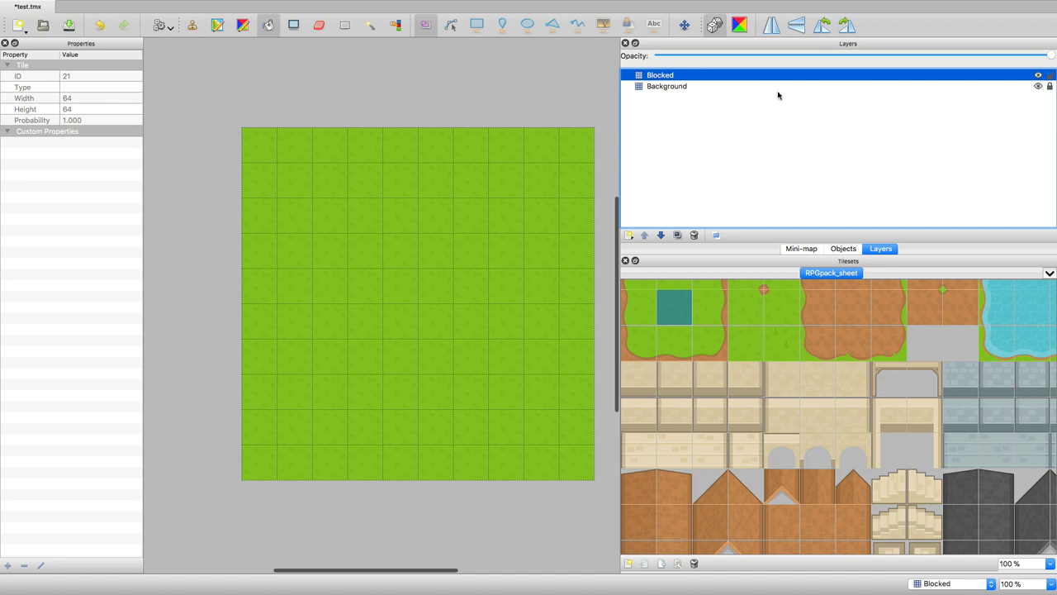
Stamp the large orange bush on the Blocked layer, one cell diagonally in from each of the map's four corners
left_click(692, 87)
left_click(697, 76)
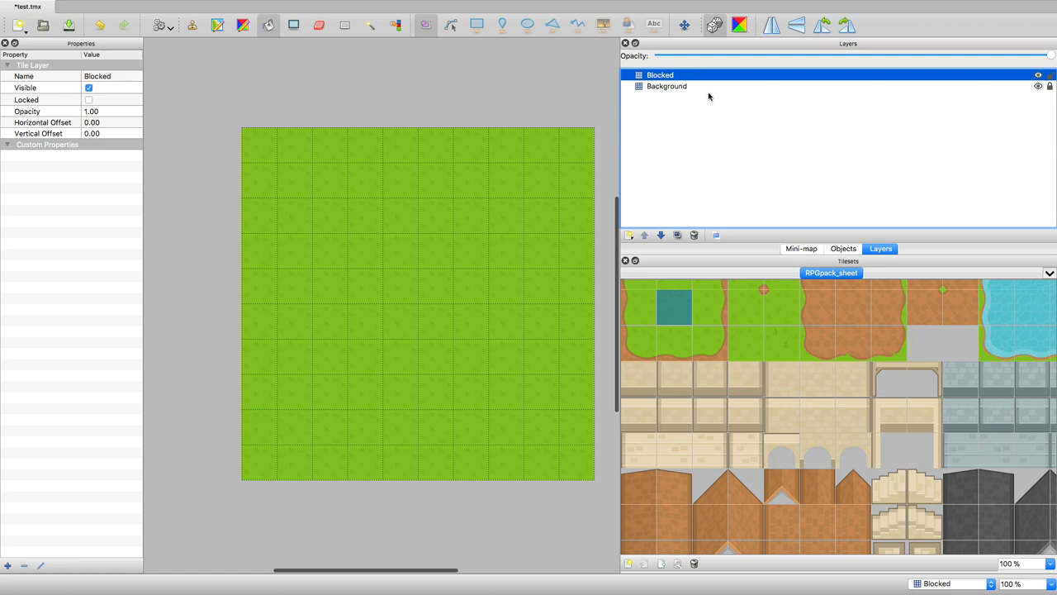
scroll(785, 468, "down", 5)
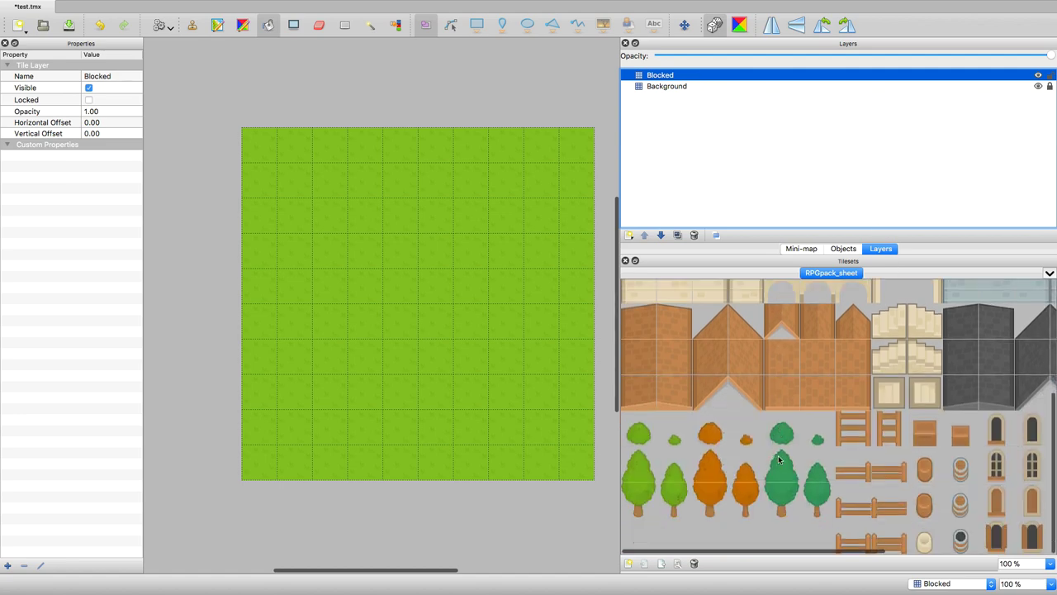
left_click(648, 441)
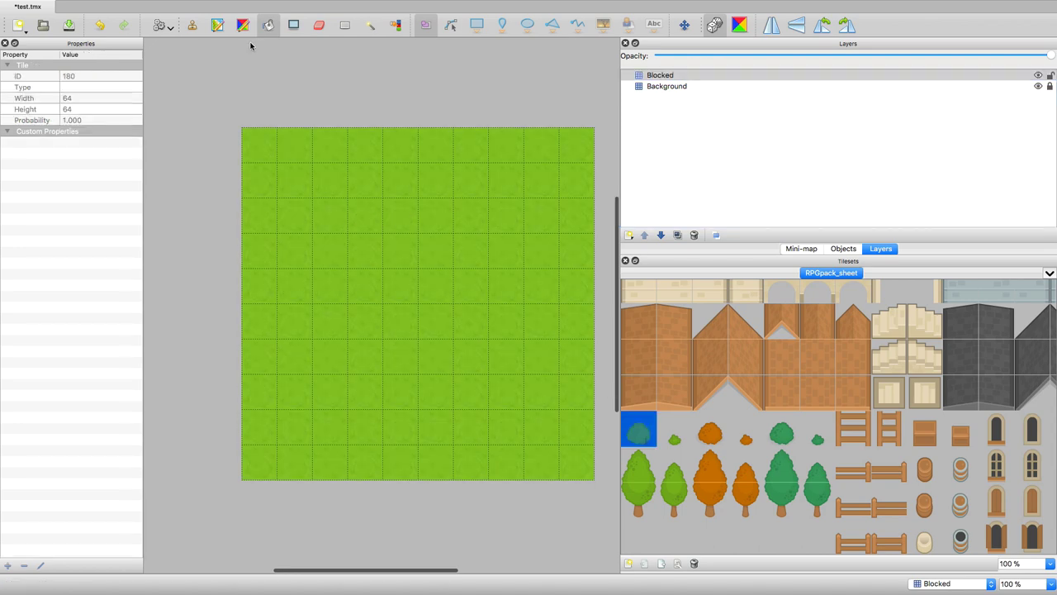
left_click(192, 25)
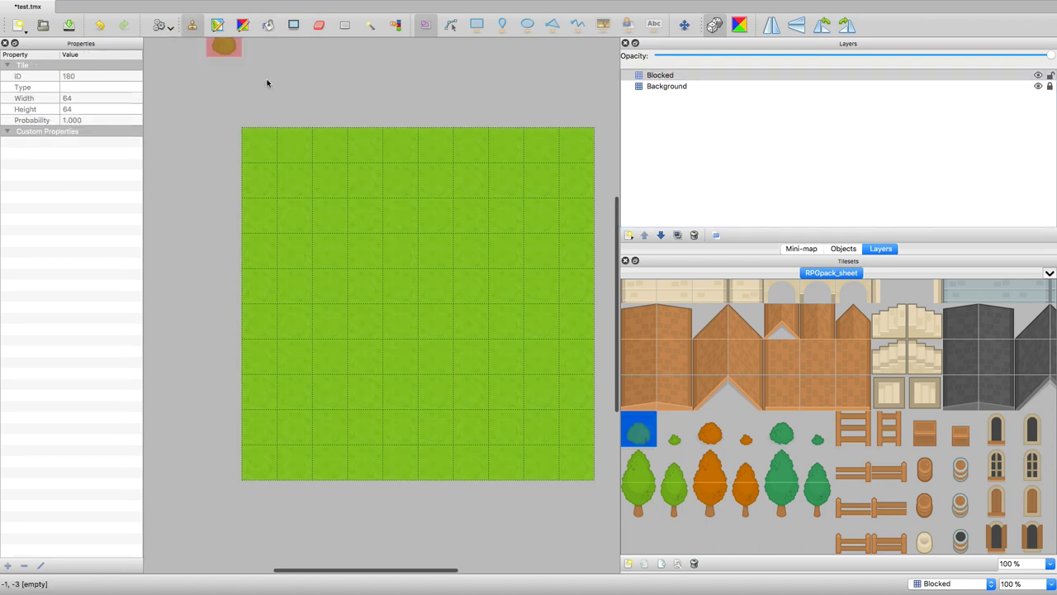
left_click(701, 438)
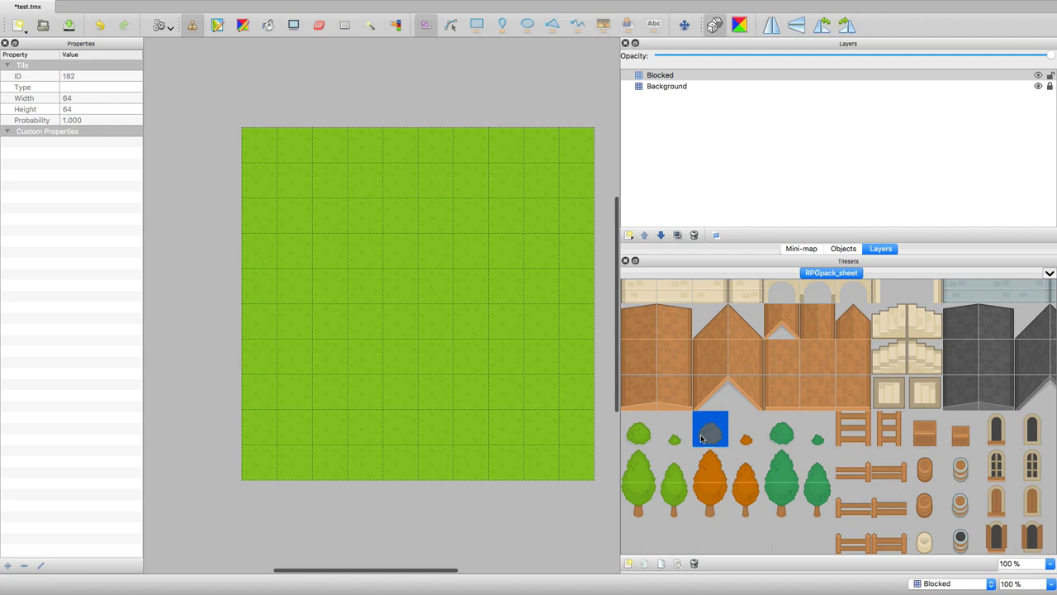
left_click(646, 438)
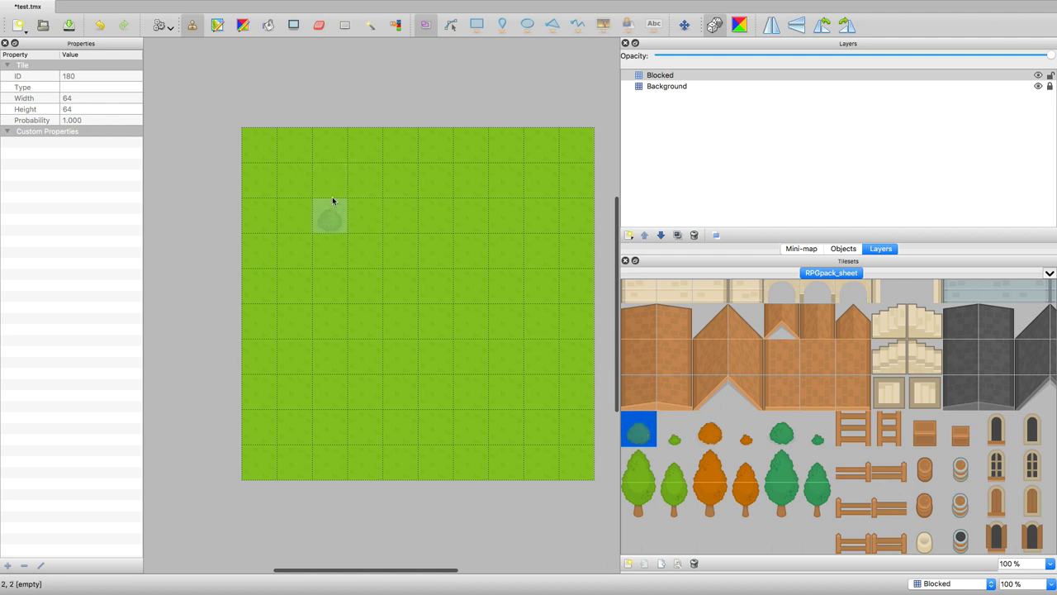
left_click(710, 431)
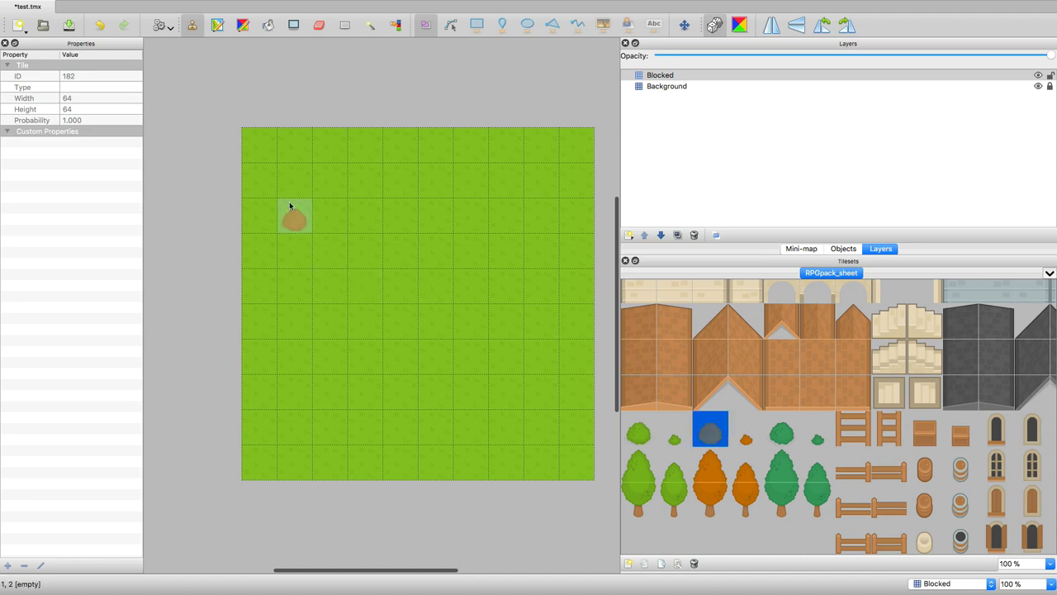
left_click(329, 188)
left_click(542, 175)
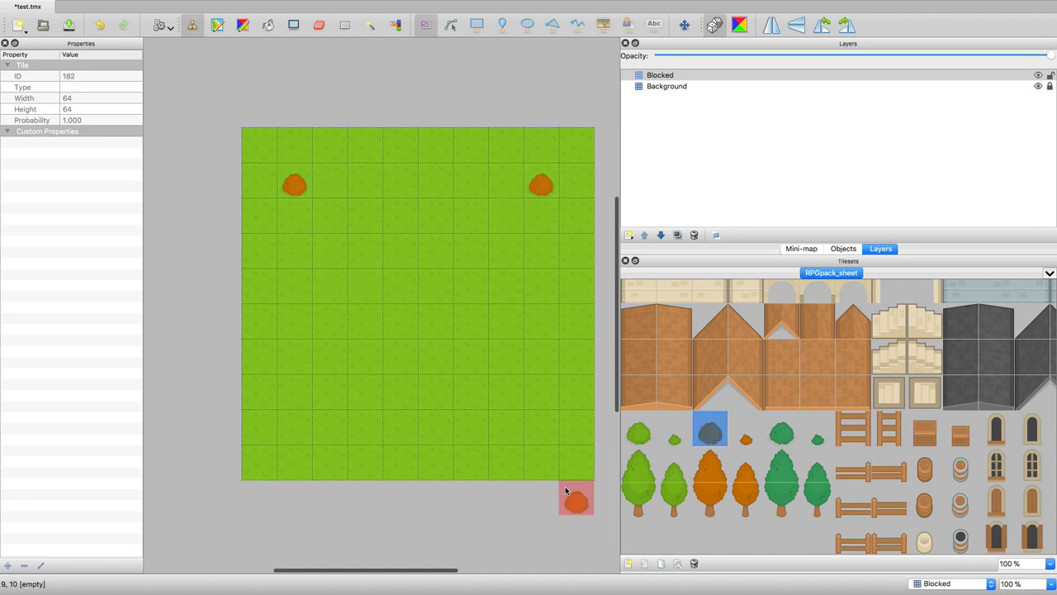
left_click(555, 444)
left_click(285, 421)
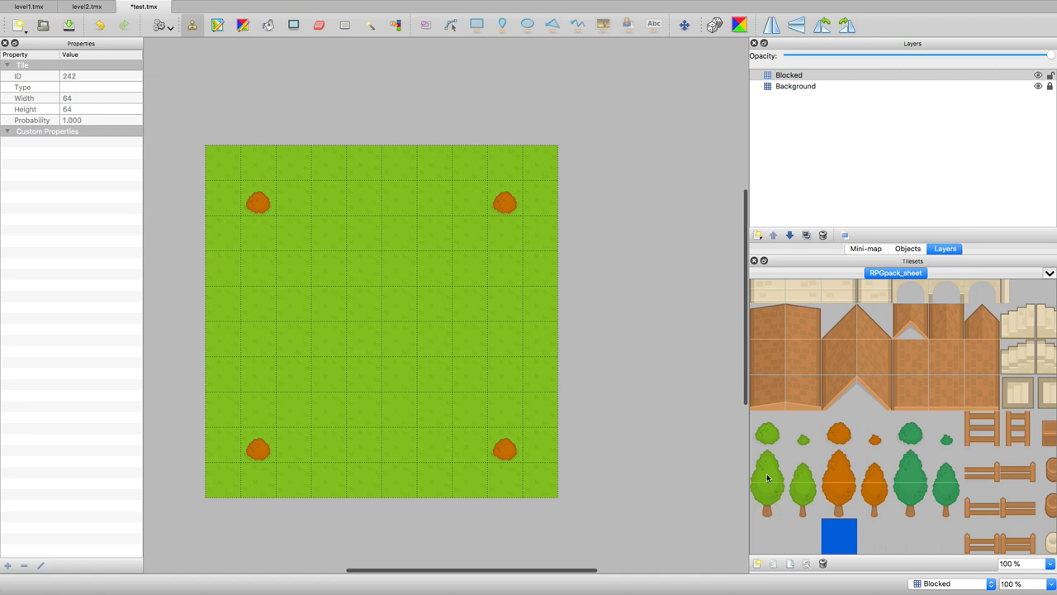
Stamp two tall light green trees near the map's middle and a pair of orange trees below them on the Blocked layer
left_click_drag(767, 469, 767, 501)
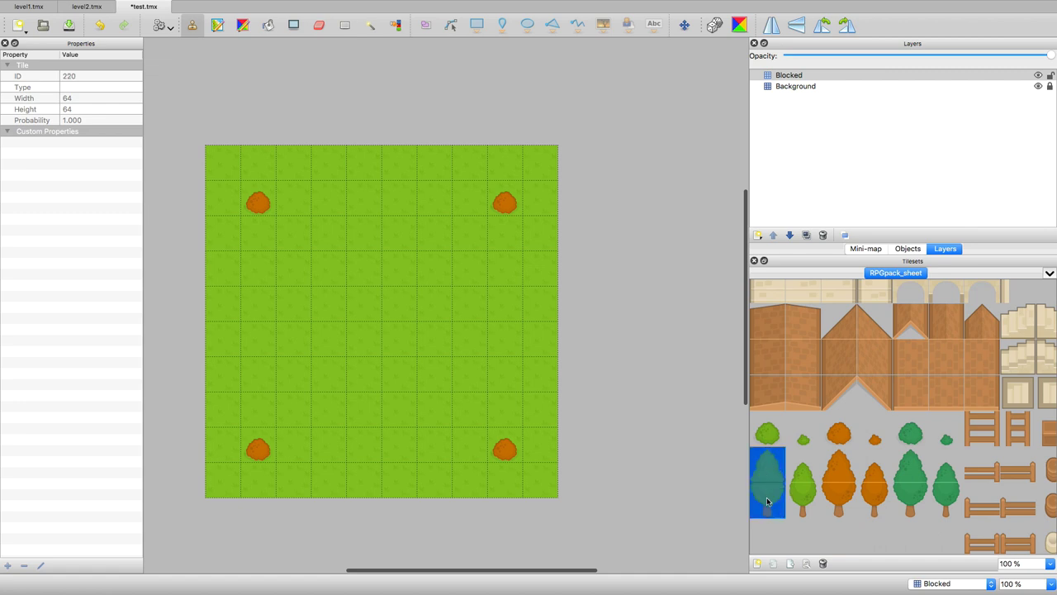
left_click(325, 292)
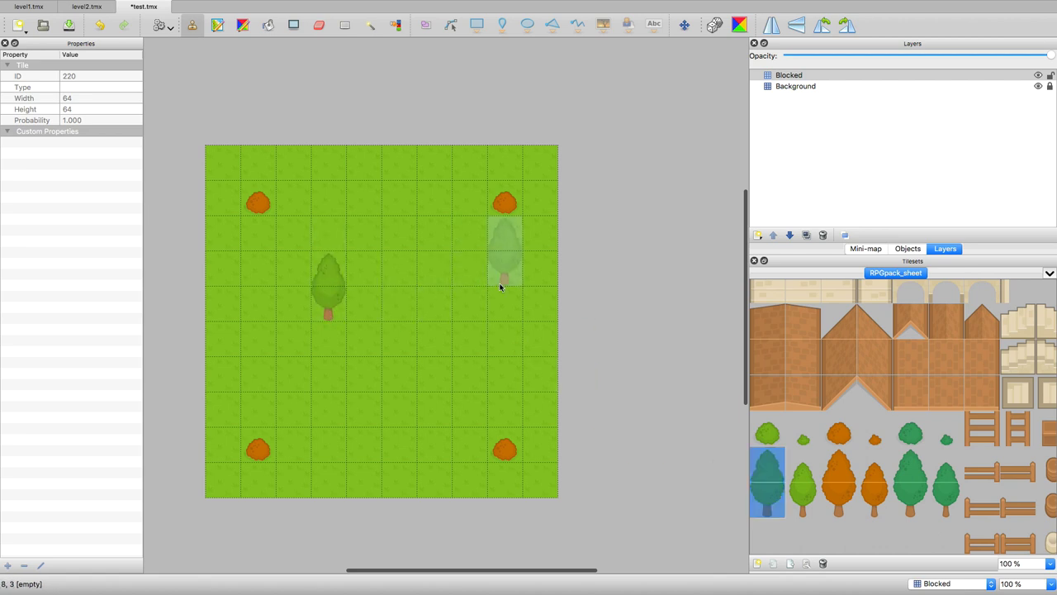
left_click(434, 299)
scroll(403, 330, "up", 2)
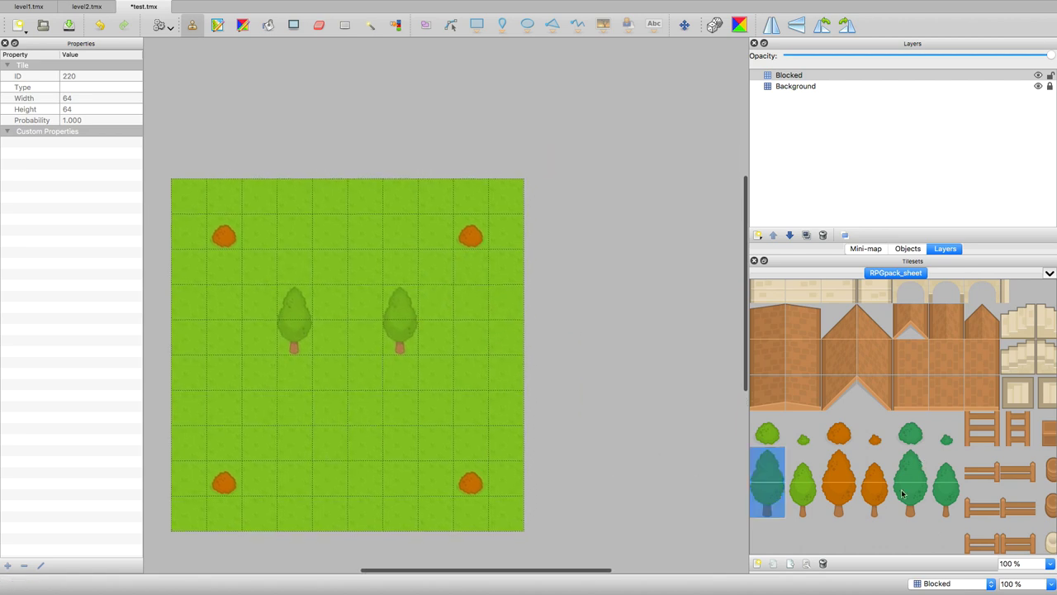
left_click_drag(839, 456, 876, 495)
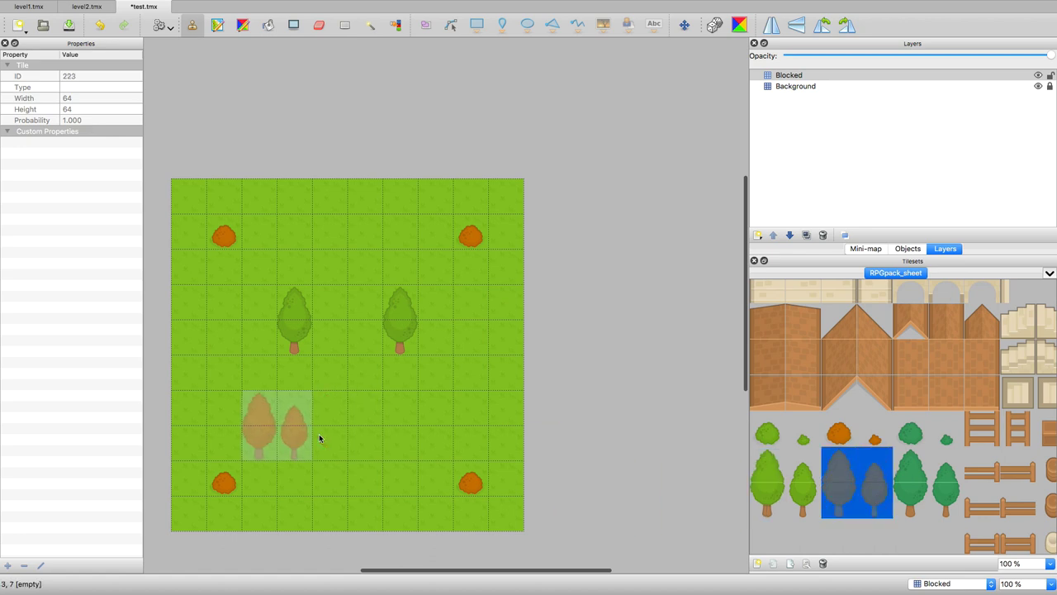
left_click(360, 434)
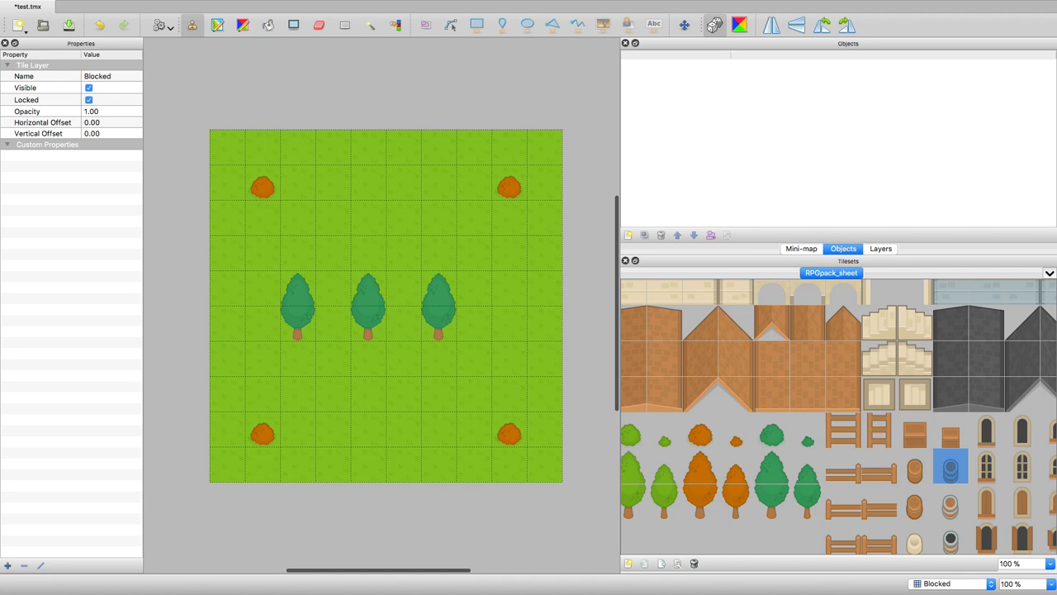
Add an object layer above the Blocked layer and activate the Insert Point tool
left_click(880, 247)
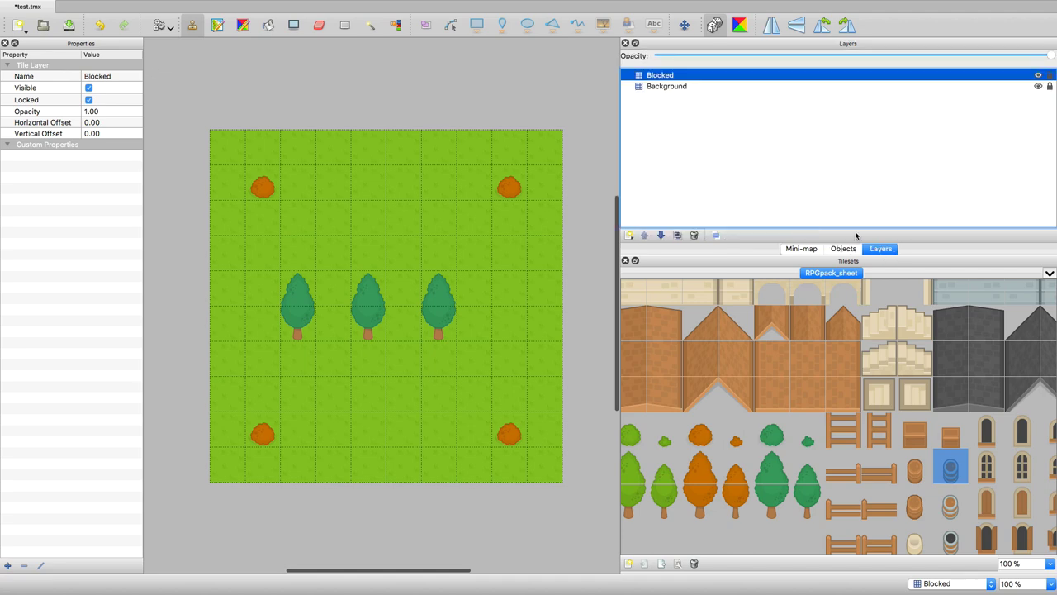
left_click(629, 235)
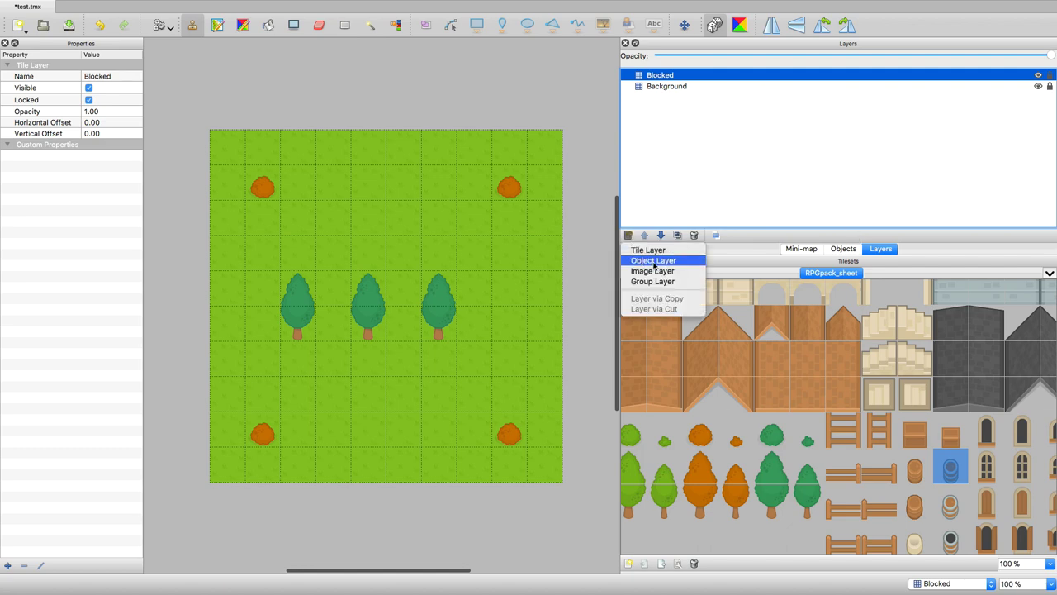
left_click(654, 261)
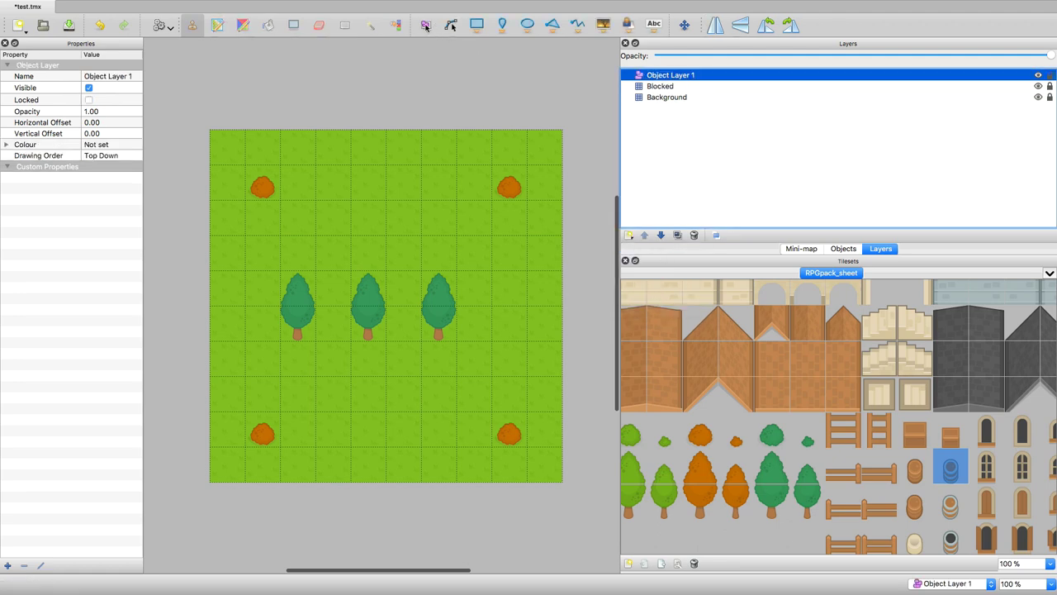
left_click(502, 25)
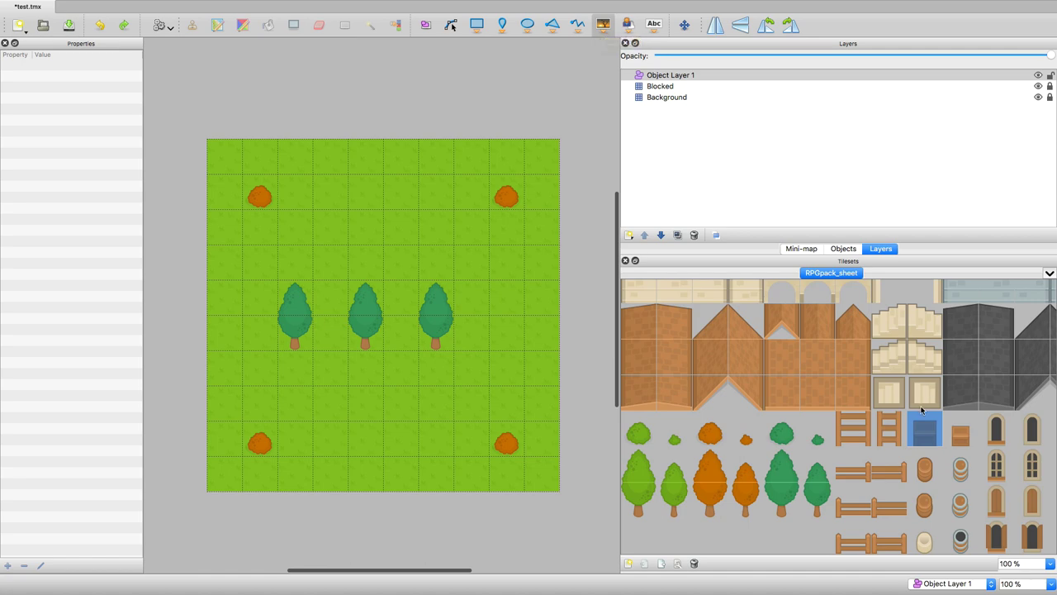
Insert the brown barrel tile as an object below the middle tree and move it to about X 256, Y 573
left_click(933, 466)
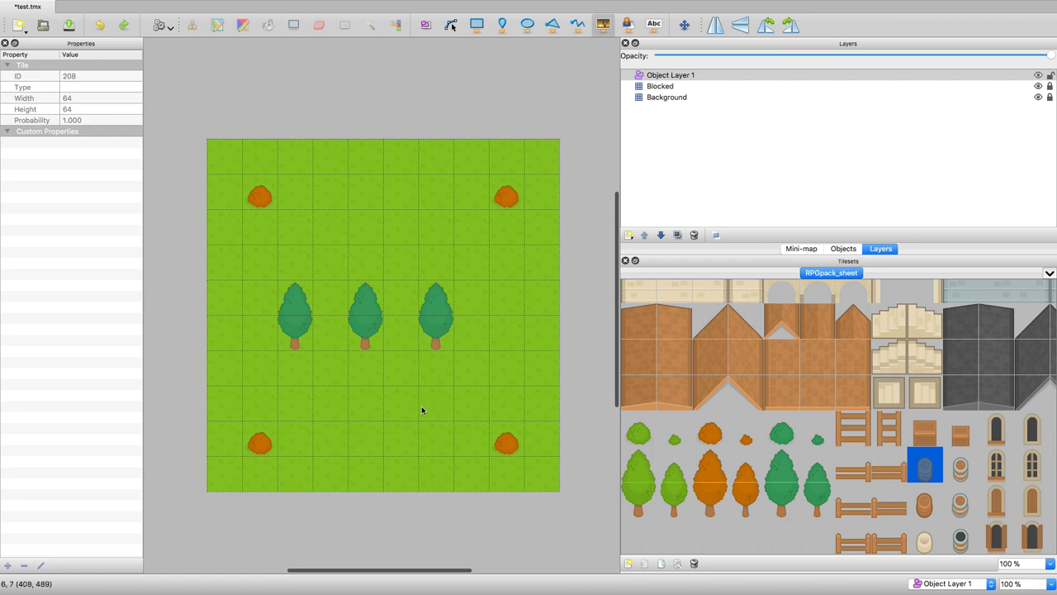
left_click(363, 438)
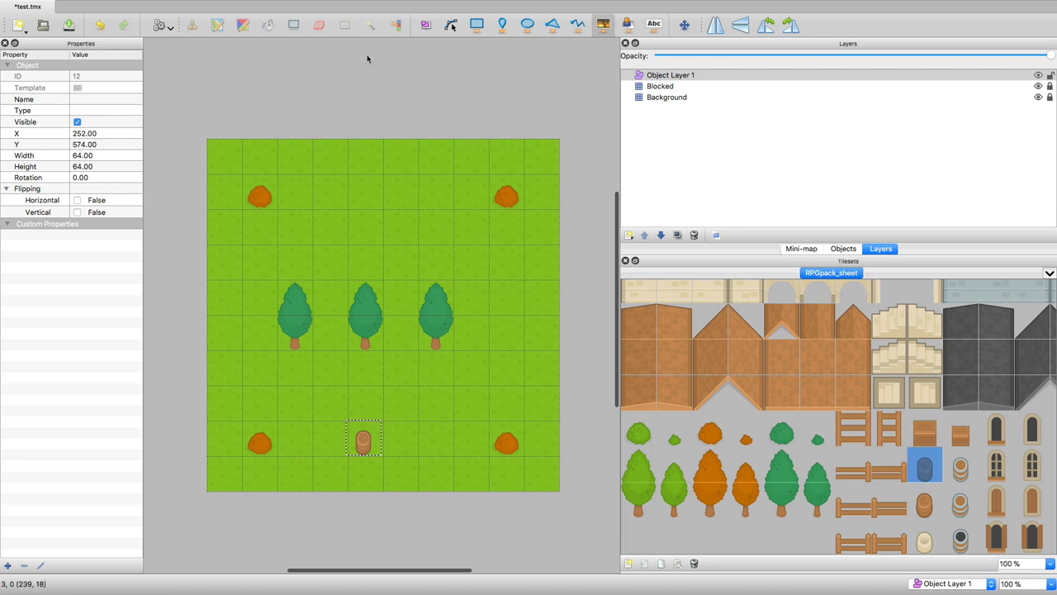
left_click(427, 25)
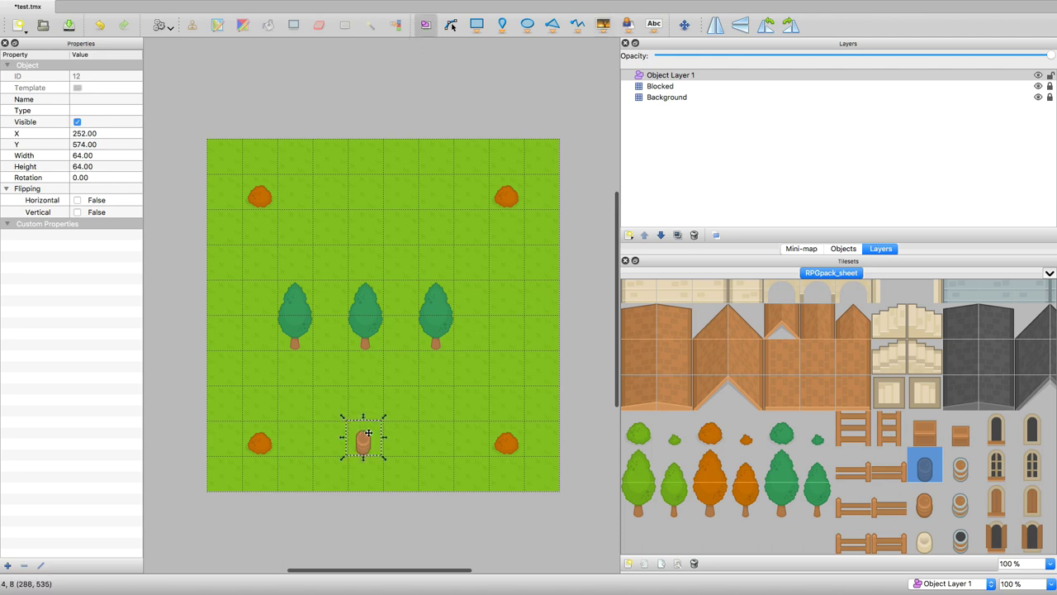
left_click_drag(369, 432, 369, 439)
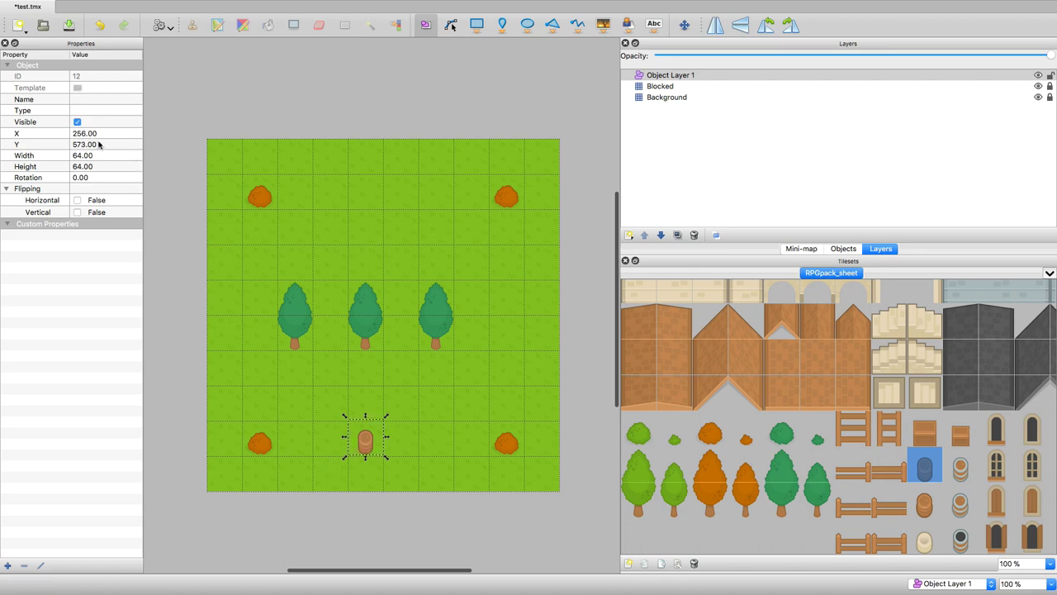
Delete Object Layer 1 together with its barrel object
left_click(502, 24)
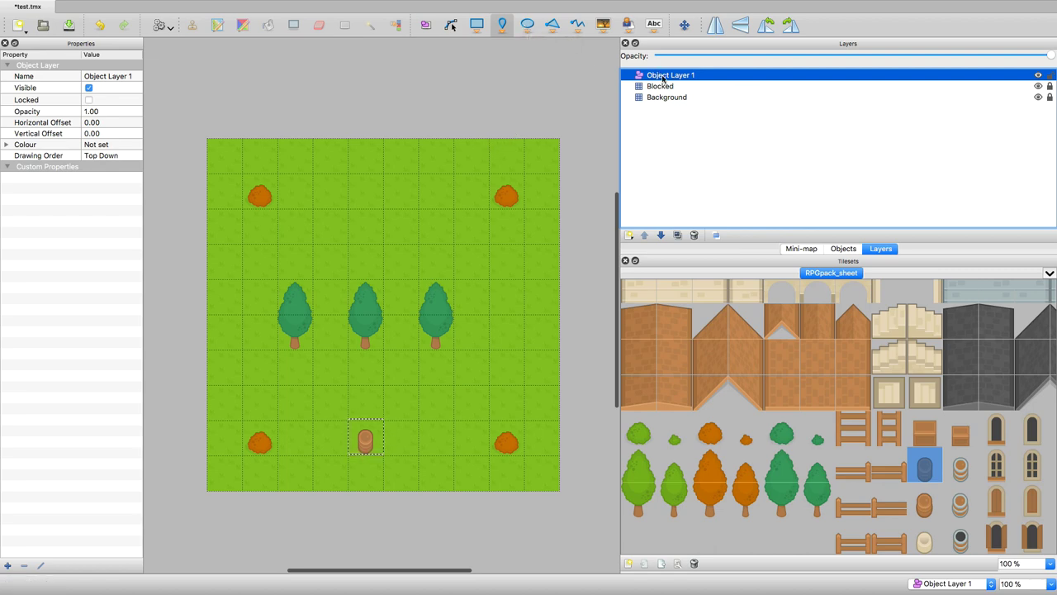
left_click(694, 235)
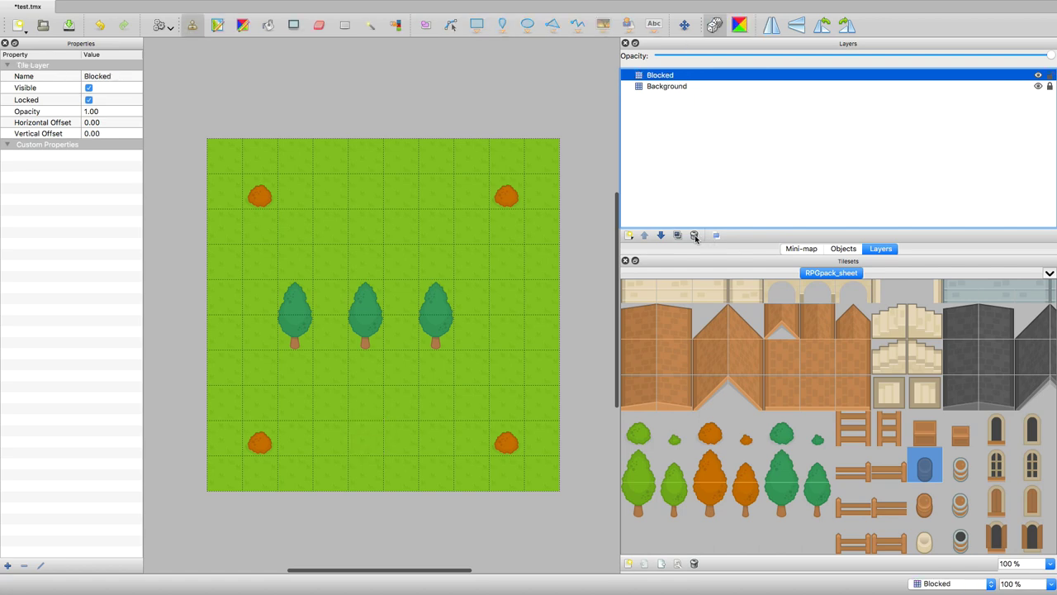
Add an object layer named Player above the Blocked layer
left_click(627, 237)
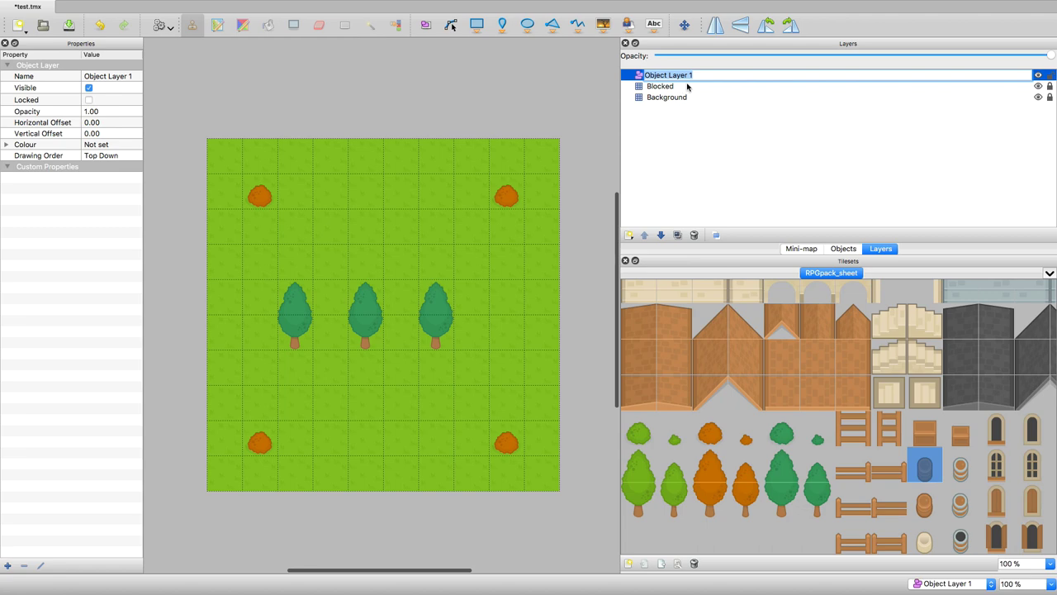
type("Player")
key("Return")
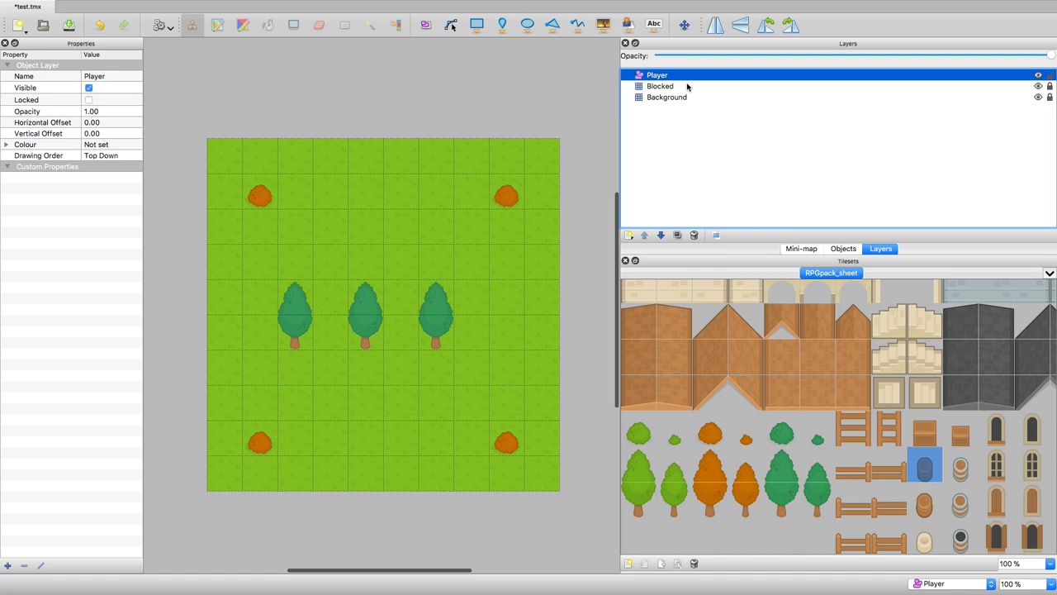
Insert a point below the middle tree at about X 287, Y 542 and set its Name and Type to StartingPosition
left_click(503, 24)
left_click(366, 438)
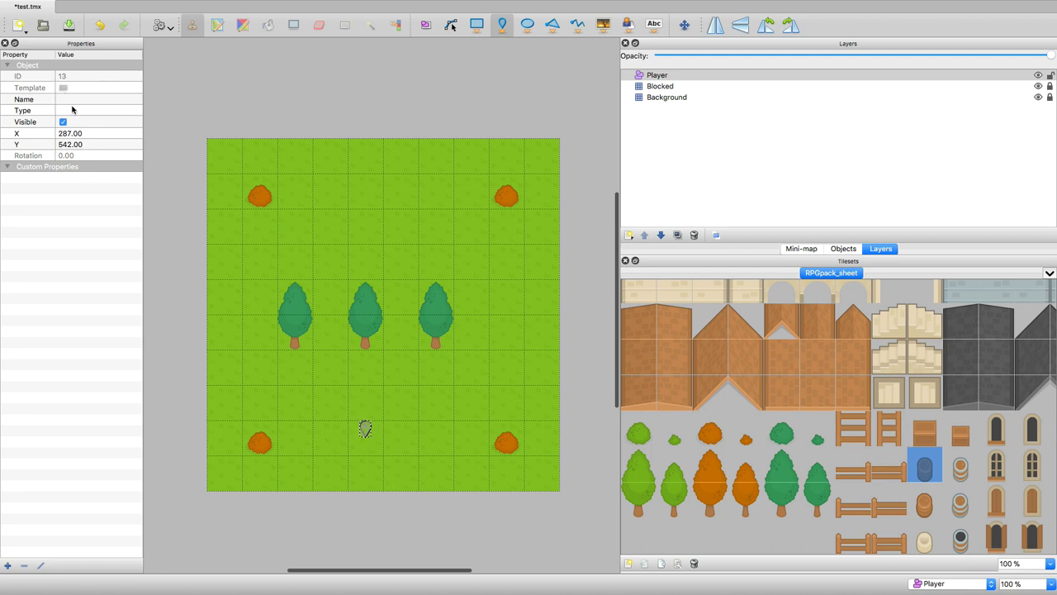
left_click(72, 100)
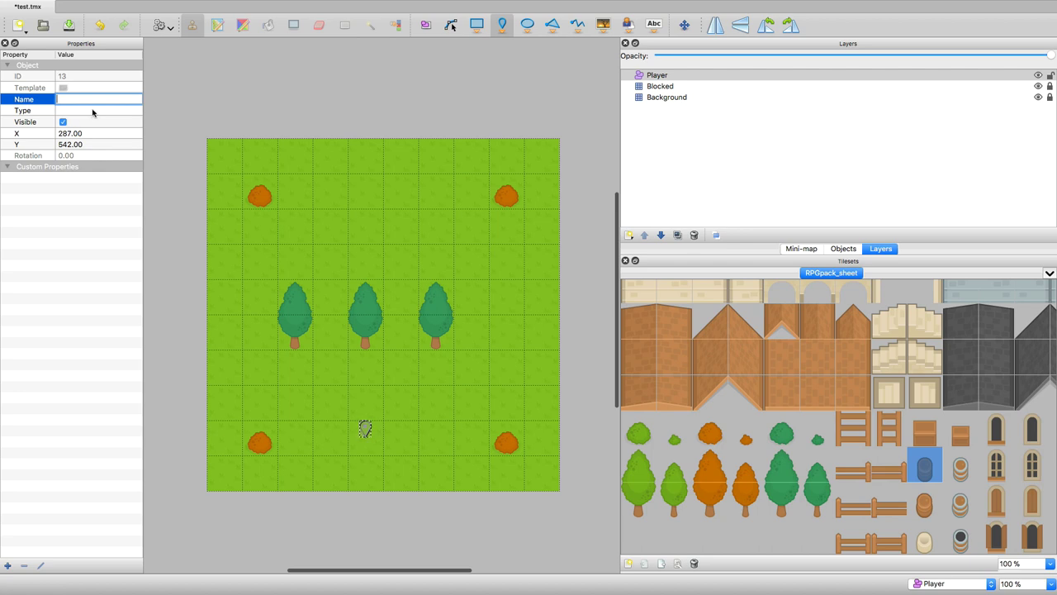
type("StartingPosition")
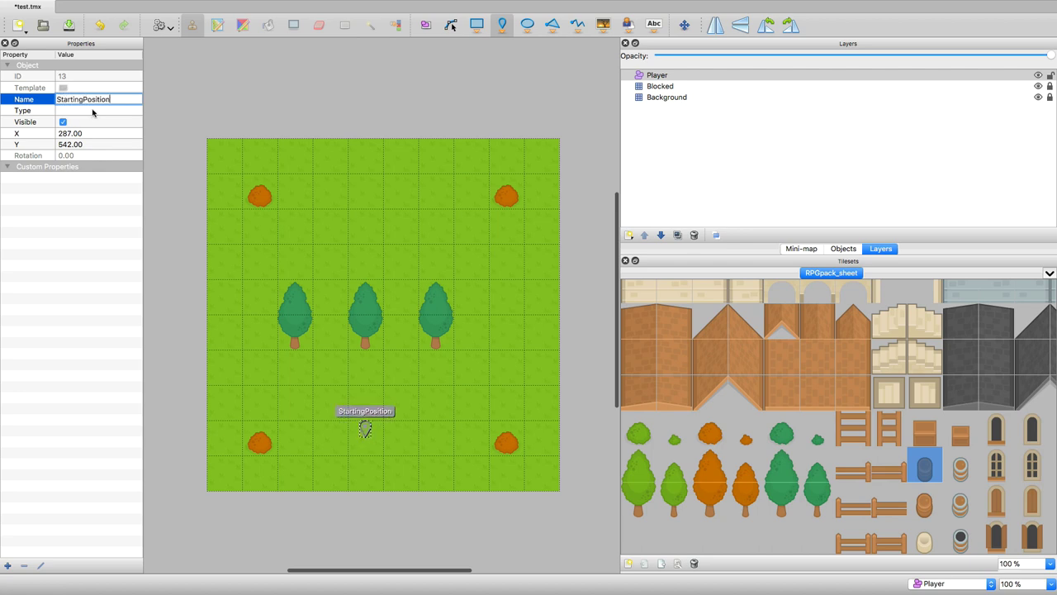
left_click(99, 110)
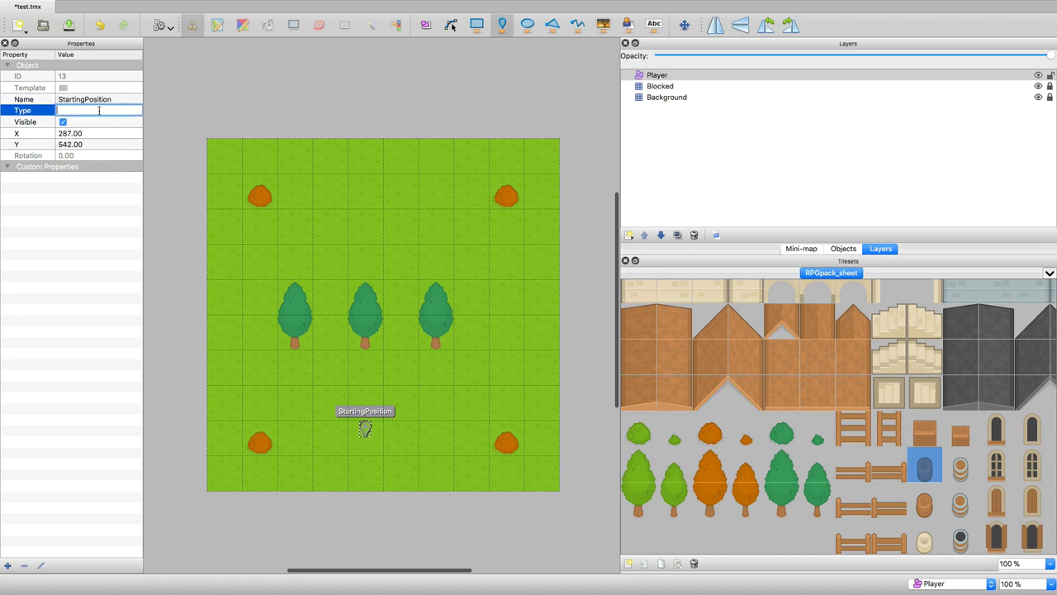
type("StartingPosition")
left_click(102, 100)
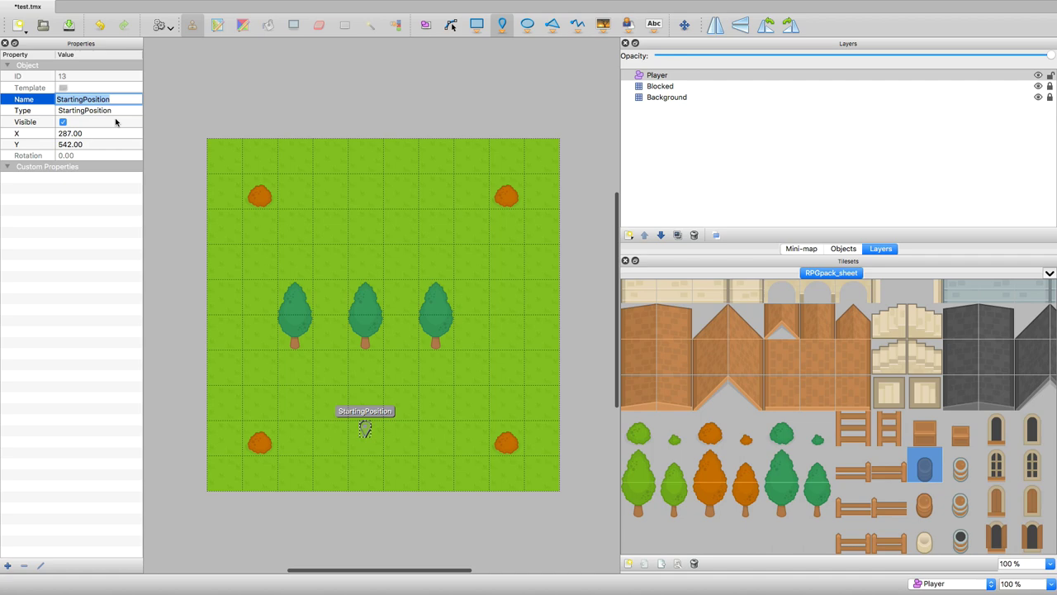
left_click(60, 299)
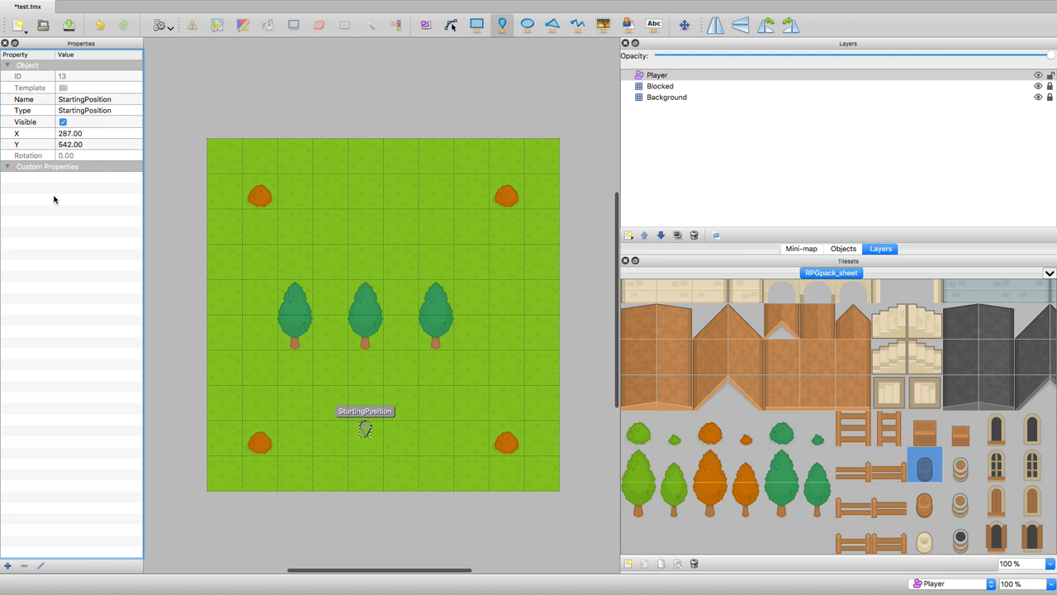
Try out a custom string property named sprite with the value enemy1 on the StartingPosition point and remove it again
left_click(8, 566)
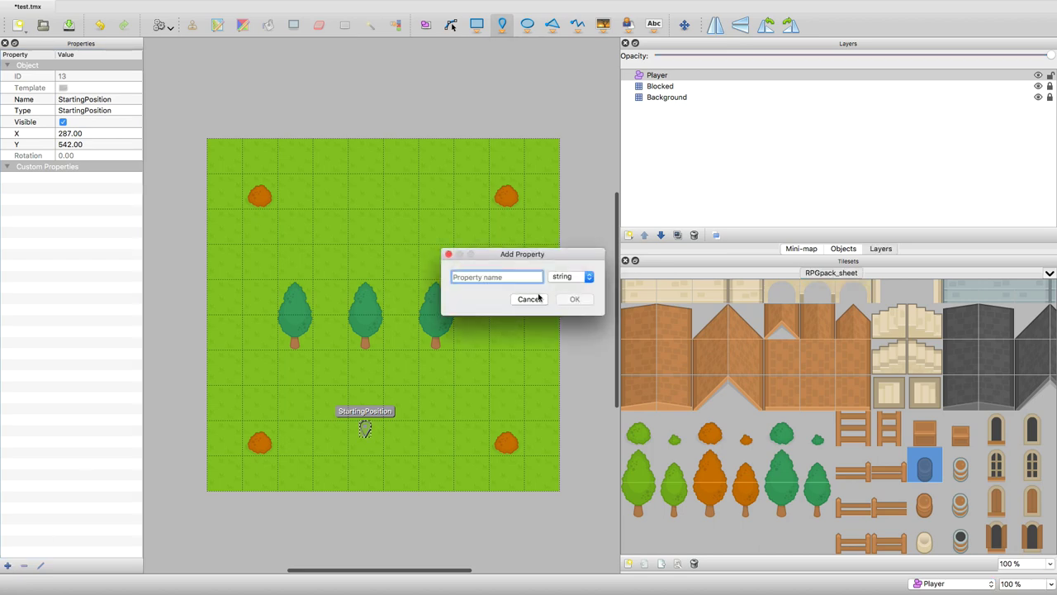
type("sprite")
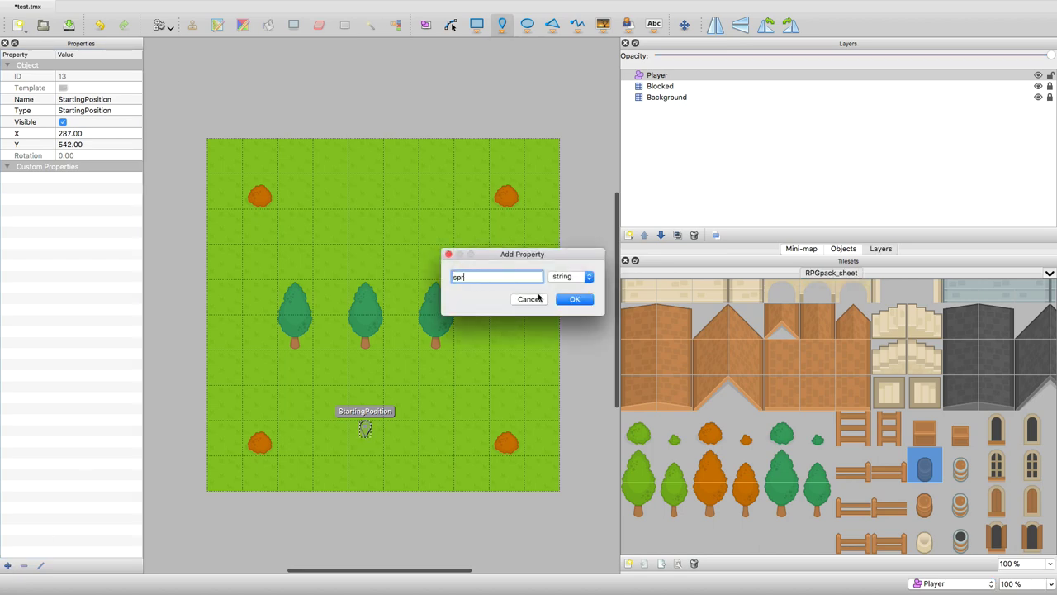
left_click(587, 301)
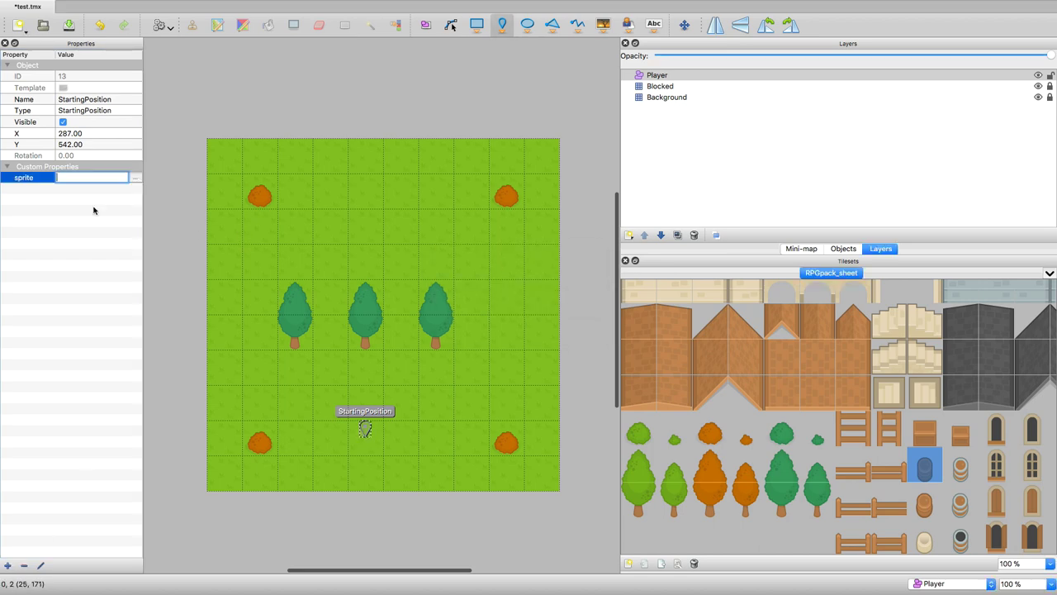
type("enemy1")
key("Return")
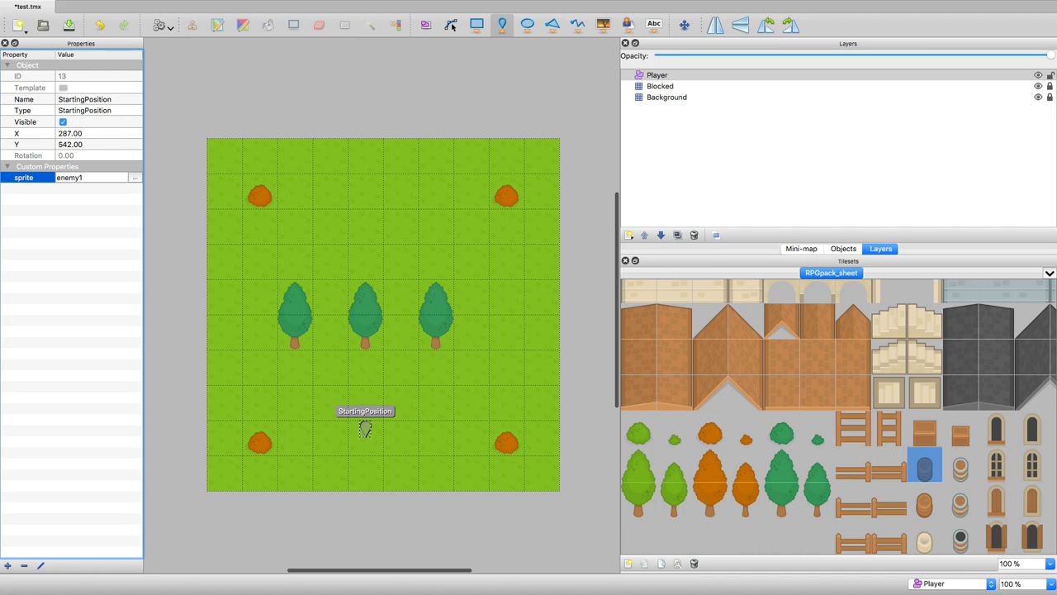
left_click(24, 567)
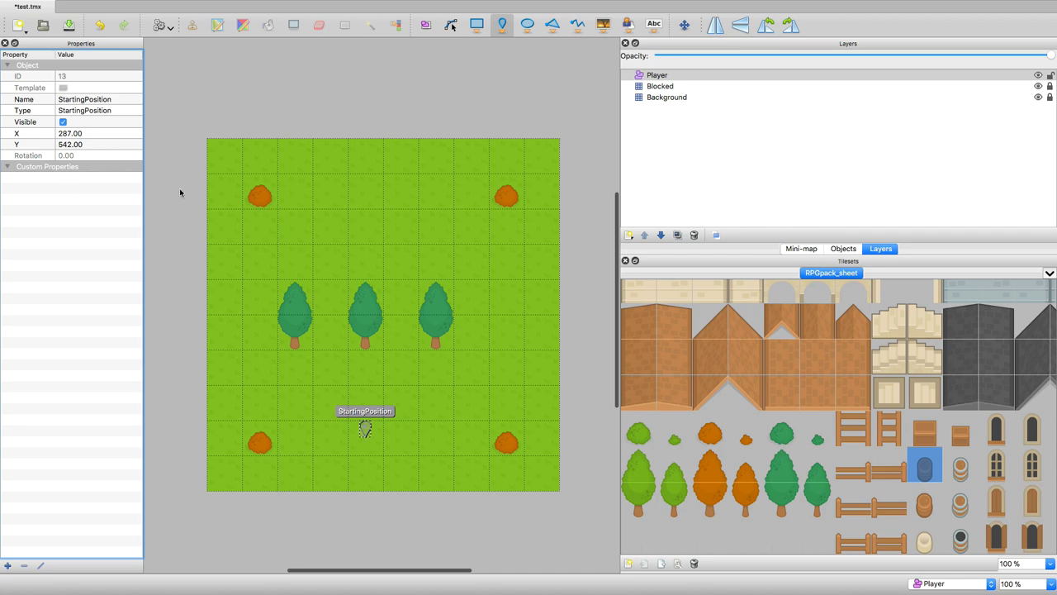
Lock the Player layer and add an object layer named Enemies above it
left_click(723, 159)
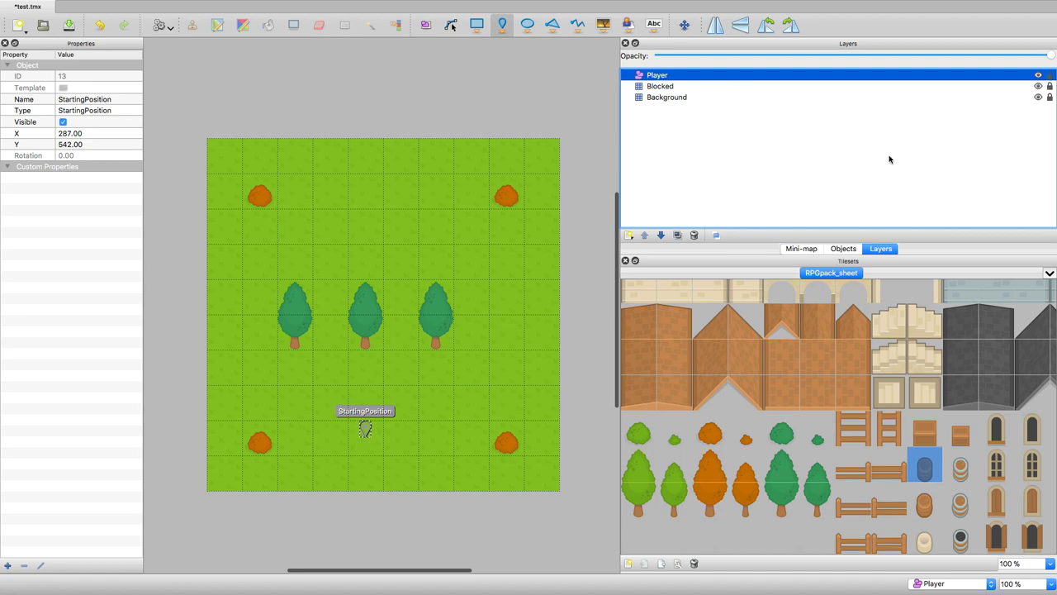
left_click(580, 222)
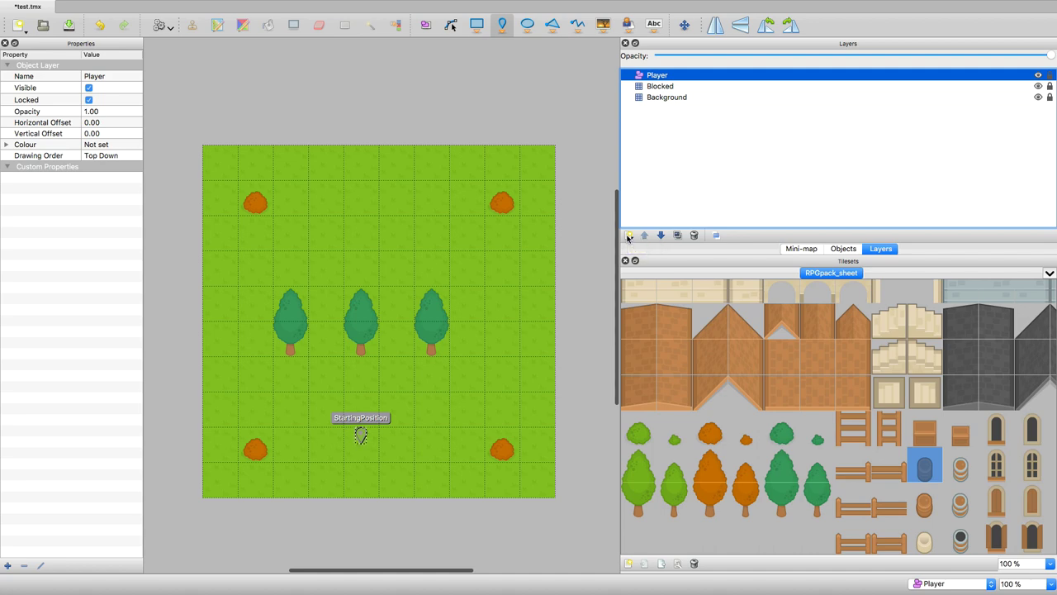
left_click(628, 237)
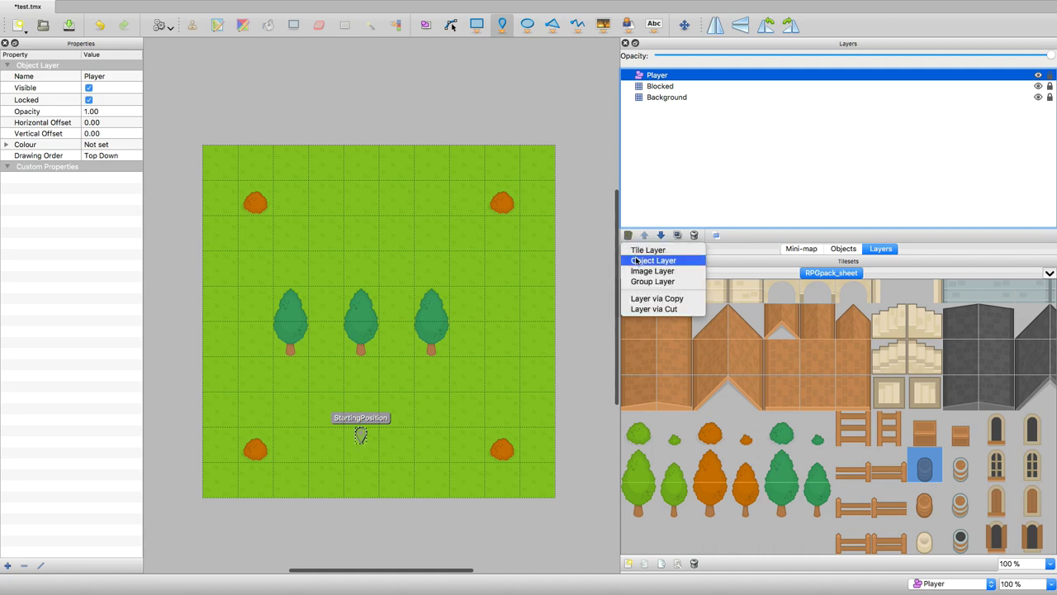
left_click(650, 259)
type("Enemies")
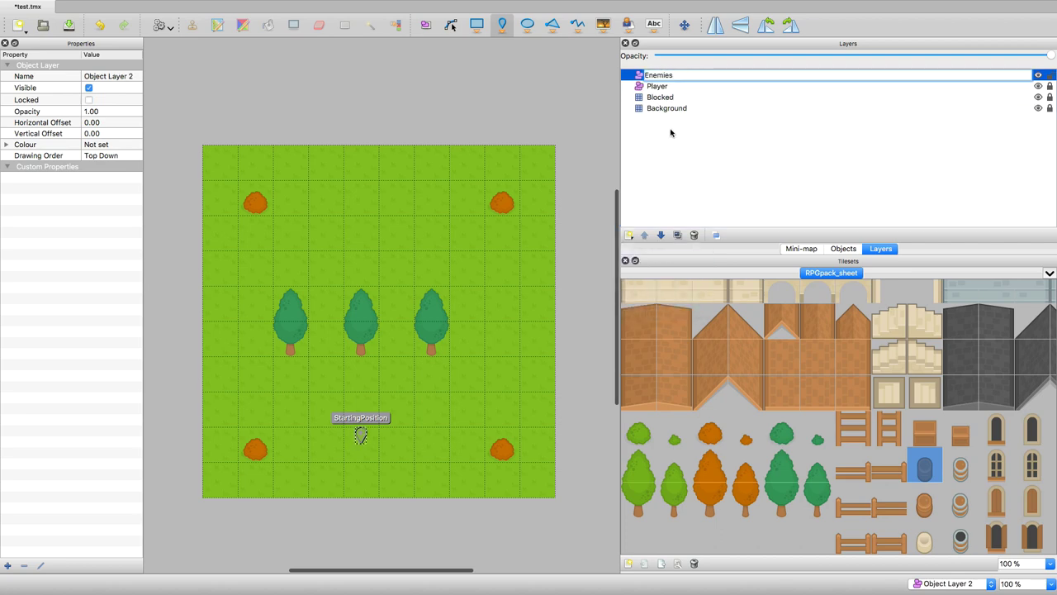
key("Return")
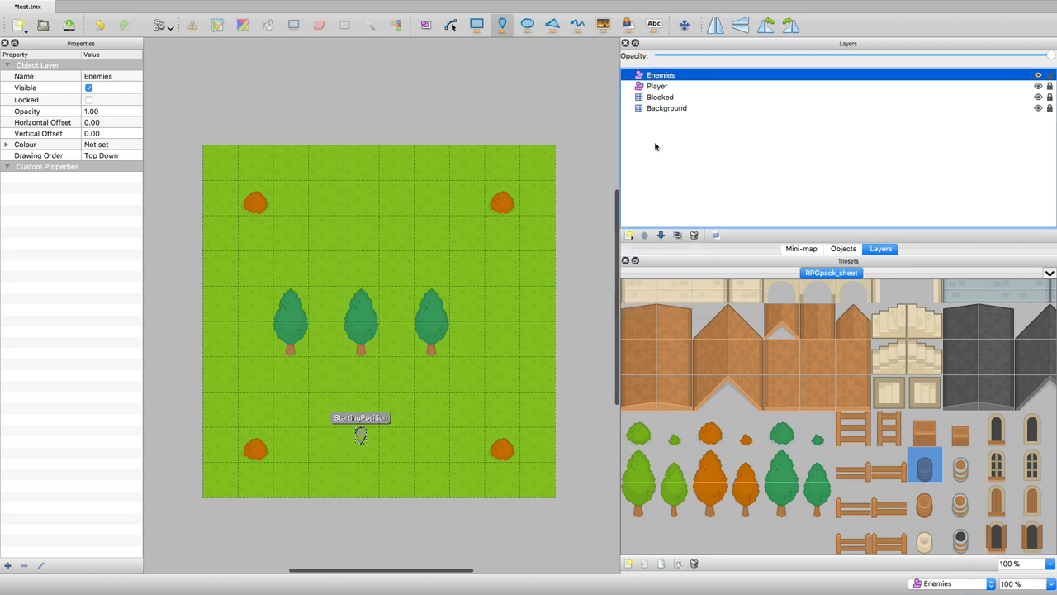
Add two more object layers above Enemies, named Coins and Portal
left_click(628, 236)
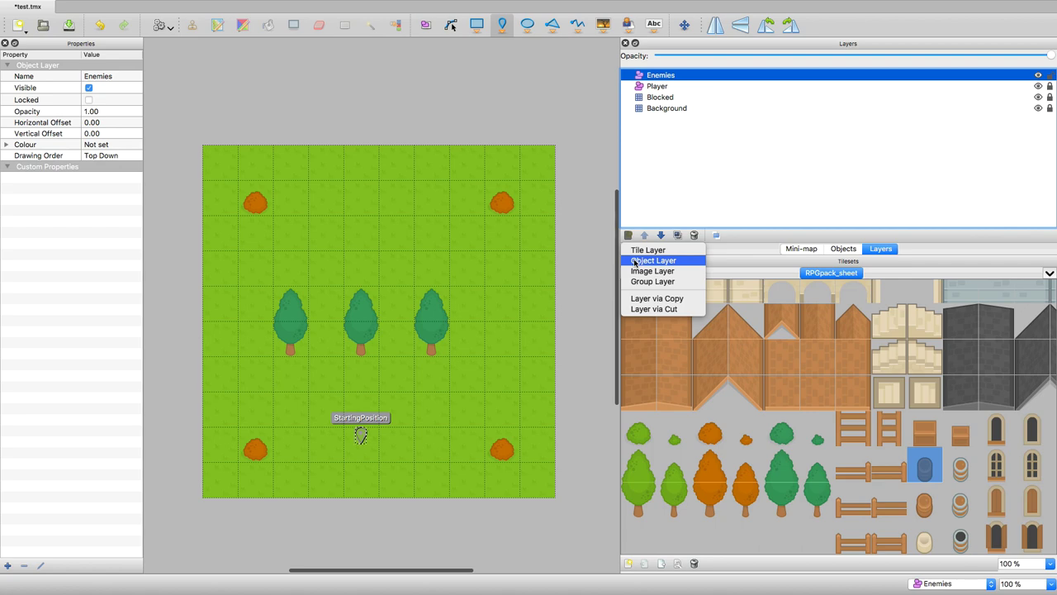
left_click(652, 260)
type("Coins")
key("Return")
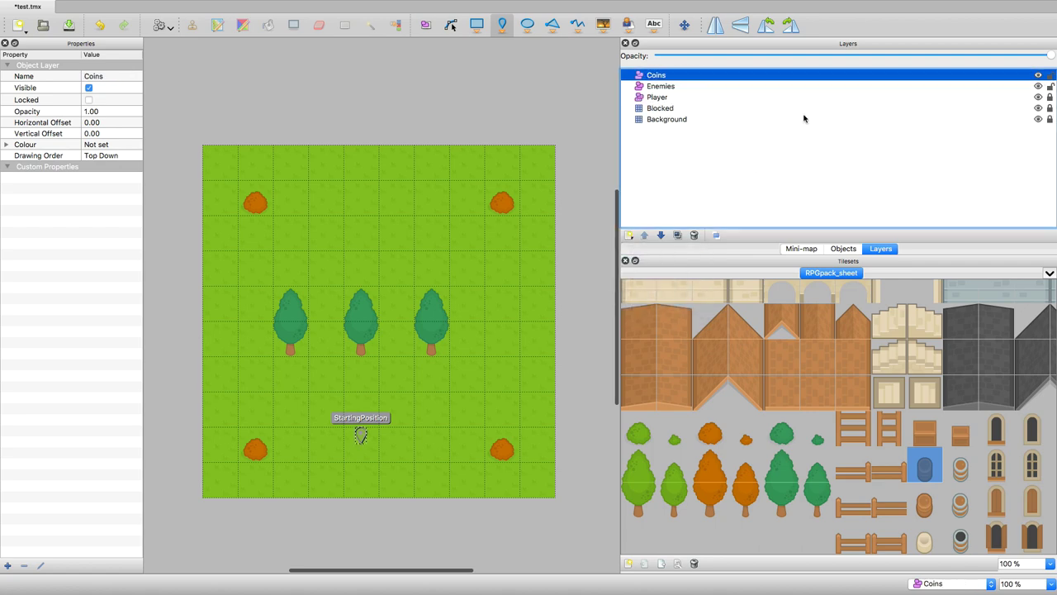
left_click(630, 235)
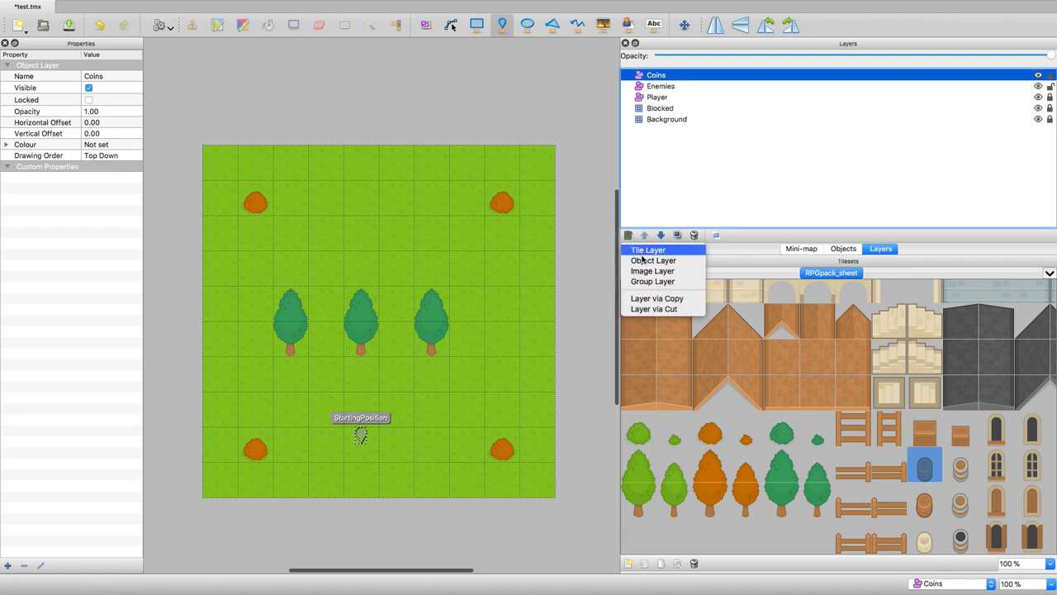
left_click(652, 260)
type("Port")
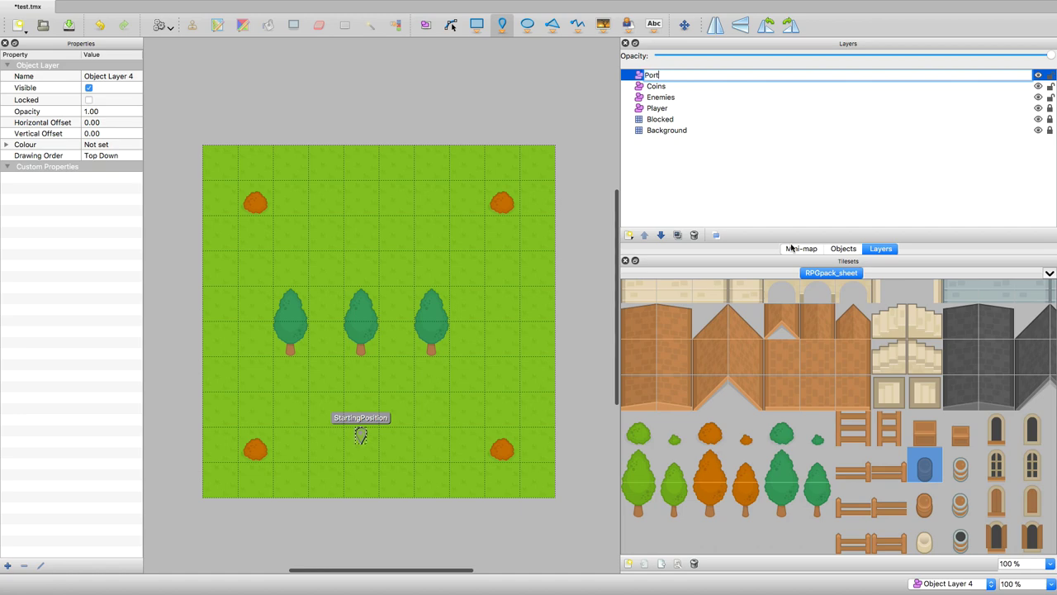
type("al")
key("Return")
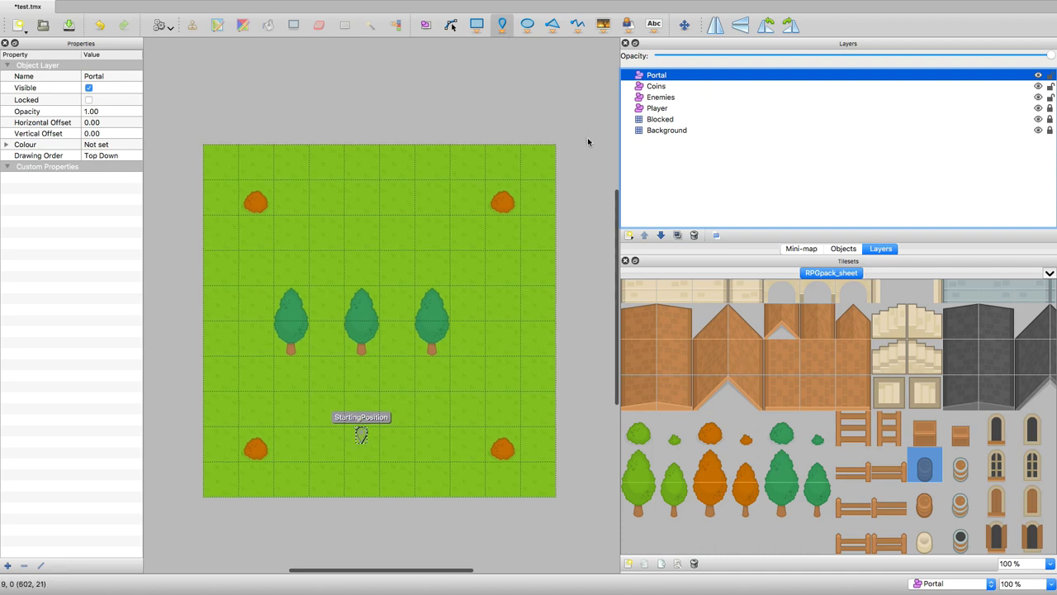
Insert a point with Name and Type Portal at about X 288, Y 44 on the Portal layer, and lock that layer
left_click(362, 169)
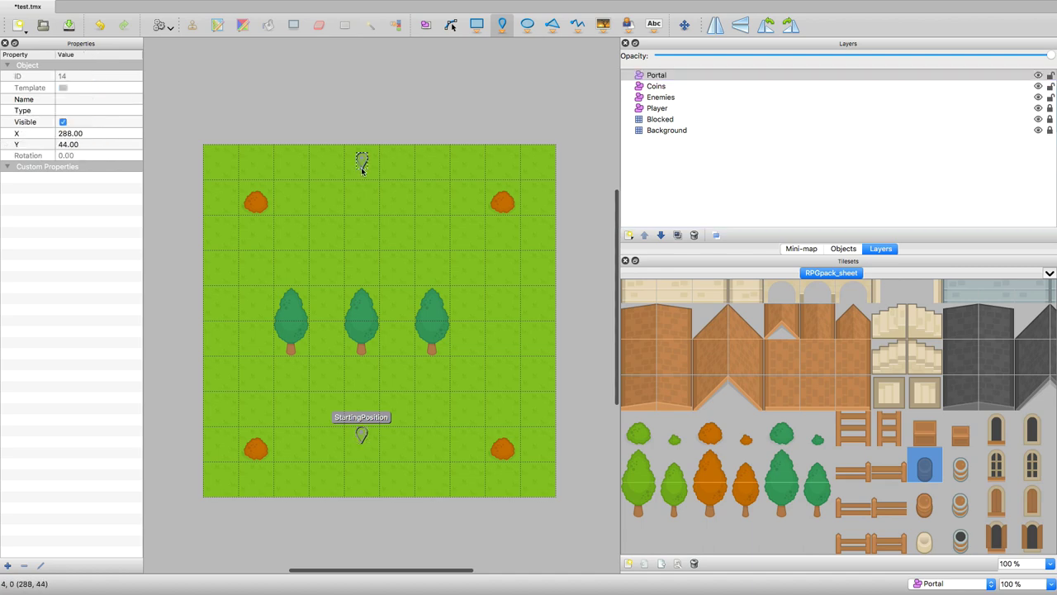
left_click(72, 110)
left_click(75, 99)
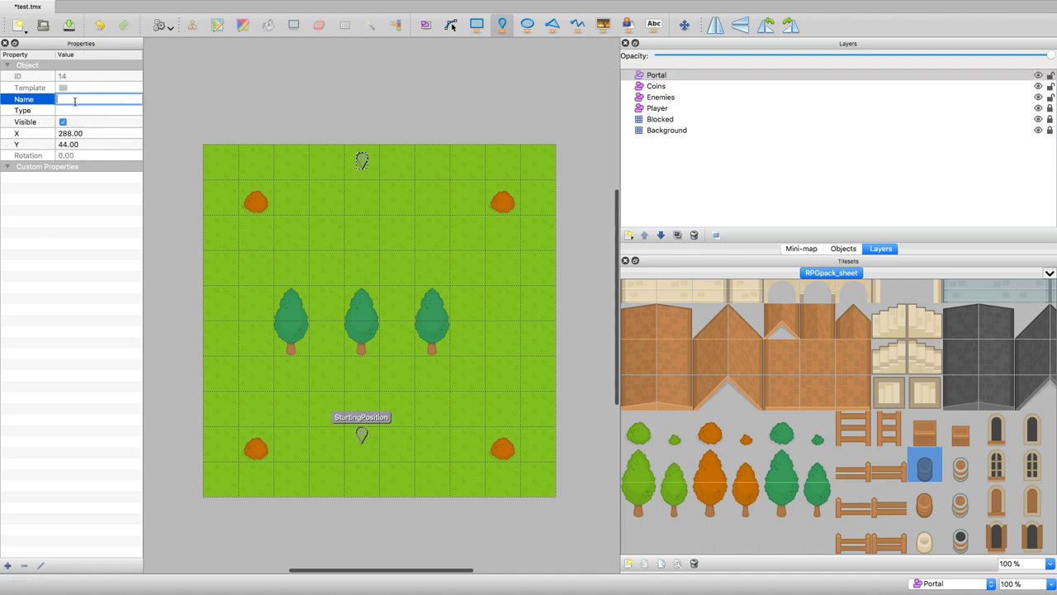
type("portal")
double_click(74, 100)
type("Portal")
key("Tab")
type("Porta")
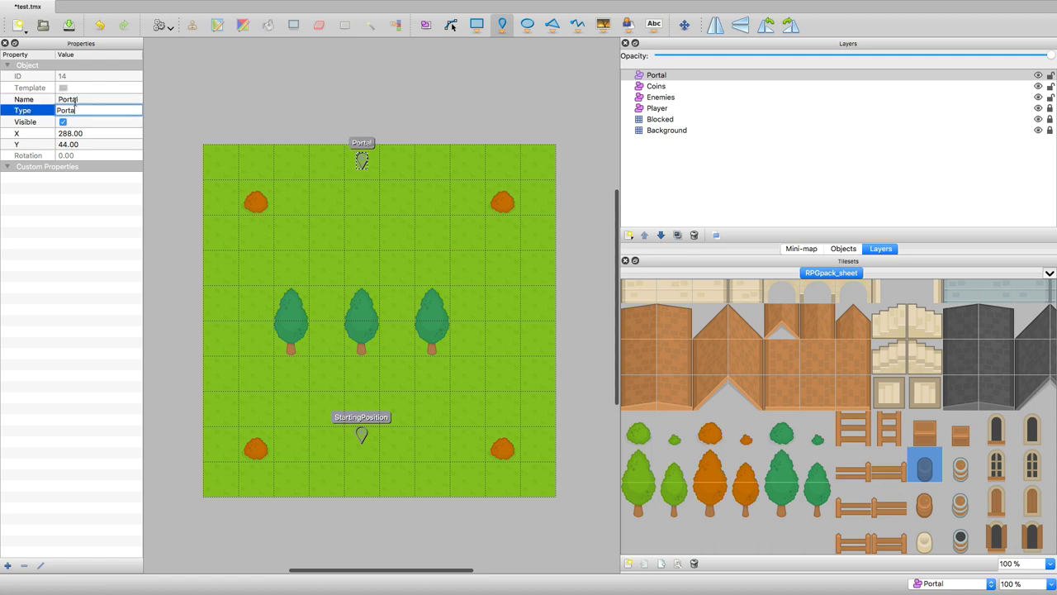
type("l")
key("Return")
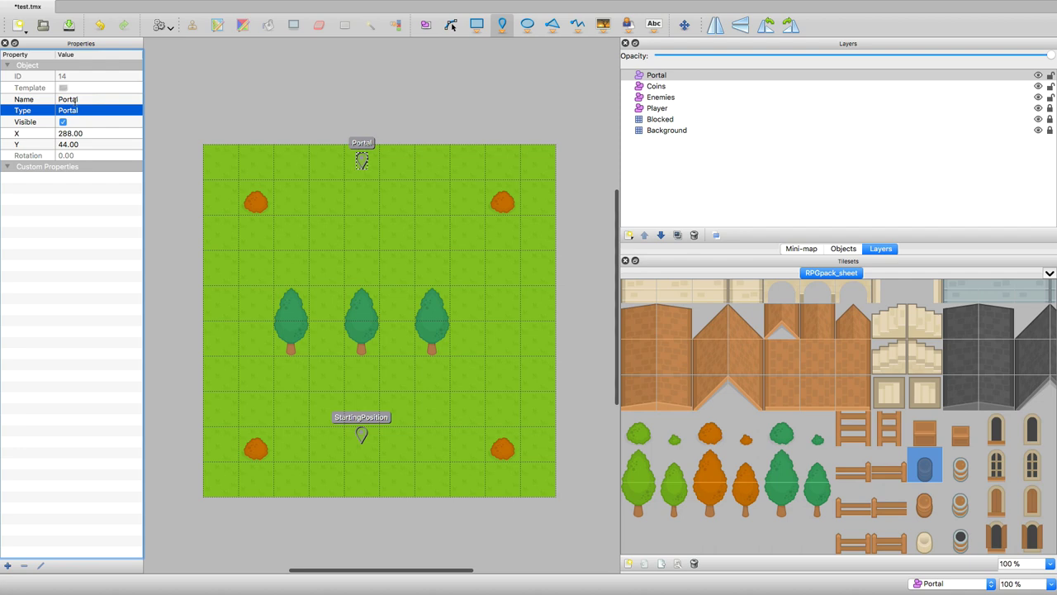
left_click(1044, 76)
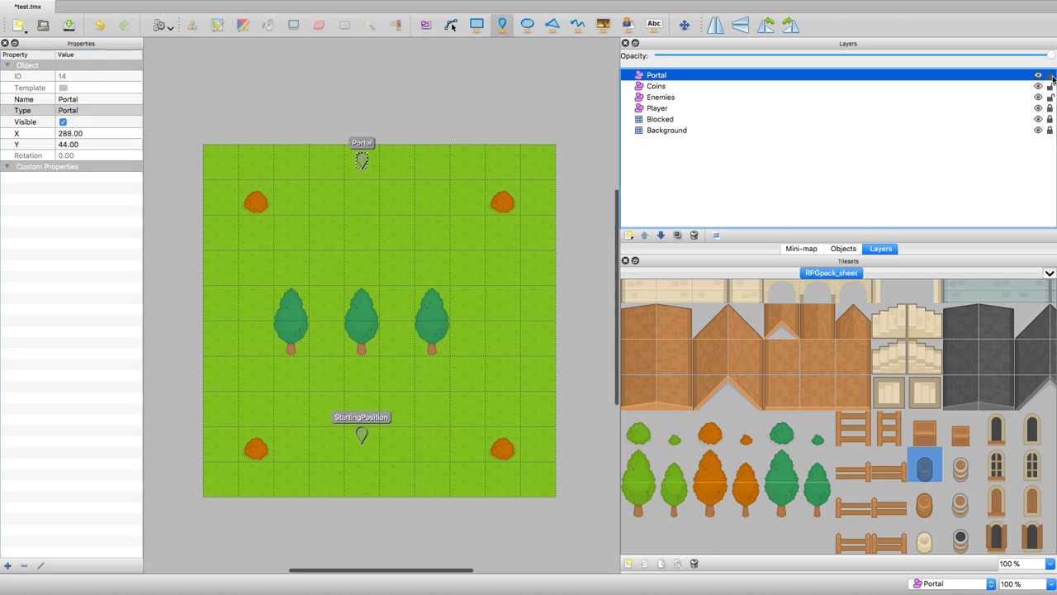
Insert a point with Name and Type Coin at about X 93, Y 159 on the Coins layer, and activate the Select Objects tool
left_click(660, 86)
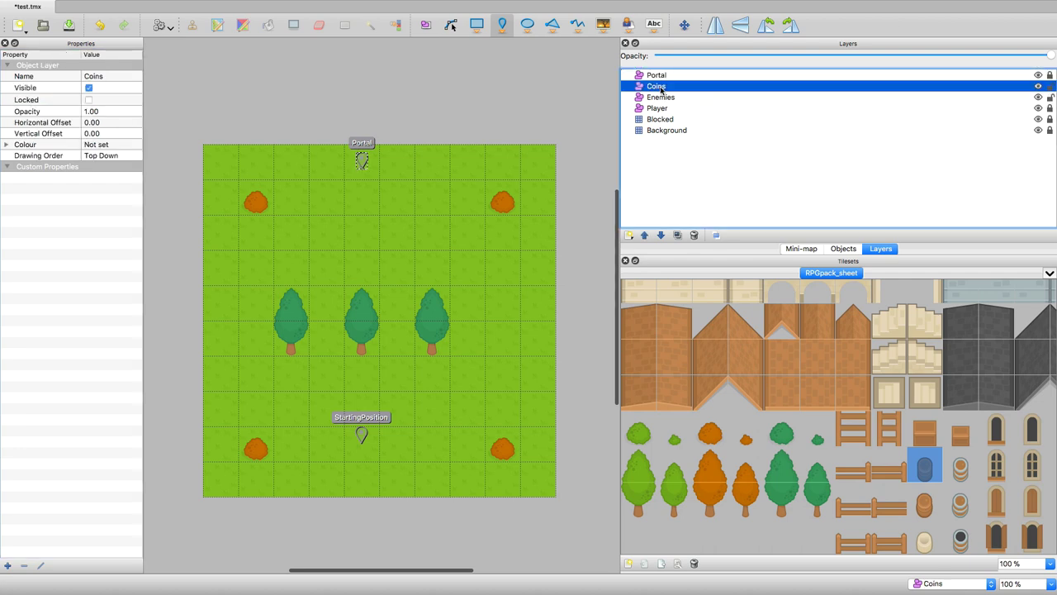
left_click(253, 230)
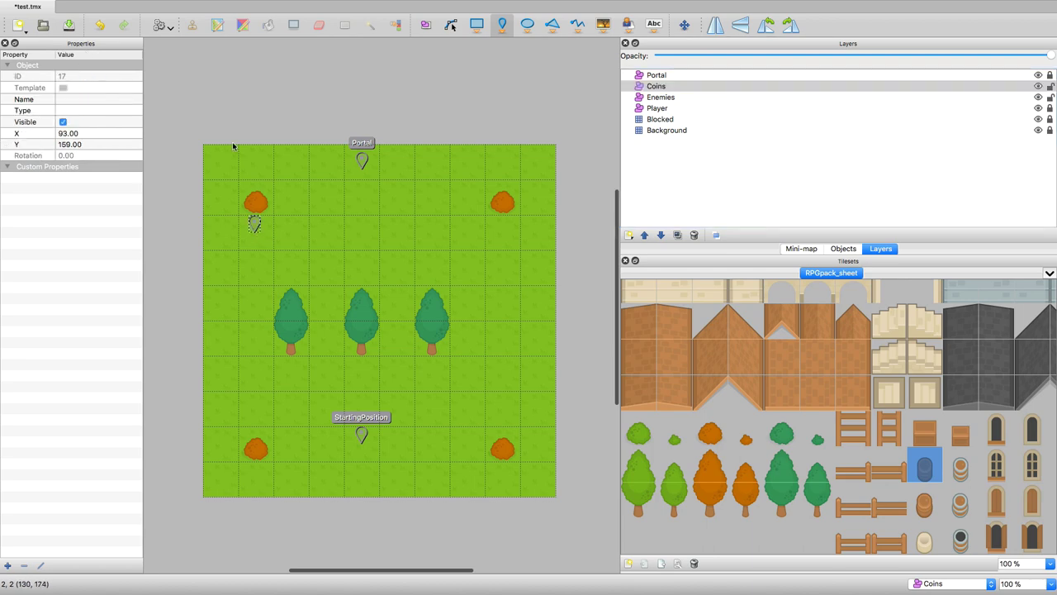
left_click(89, 99)
type("co")
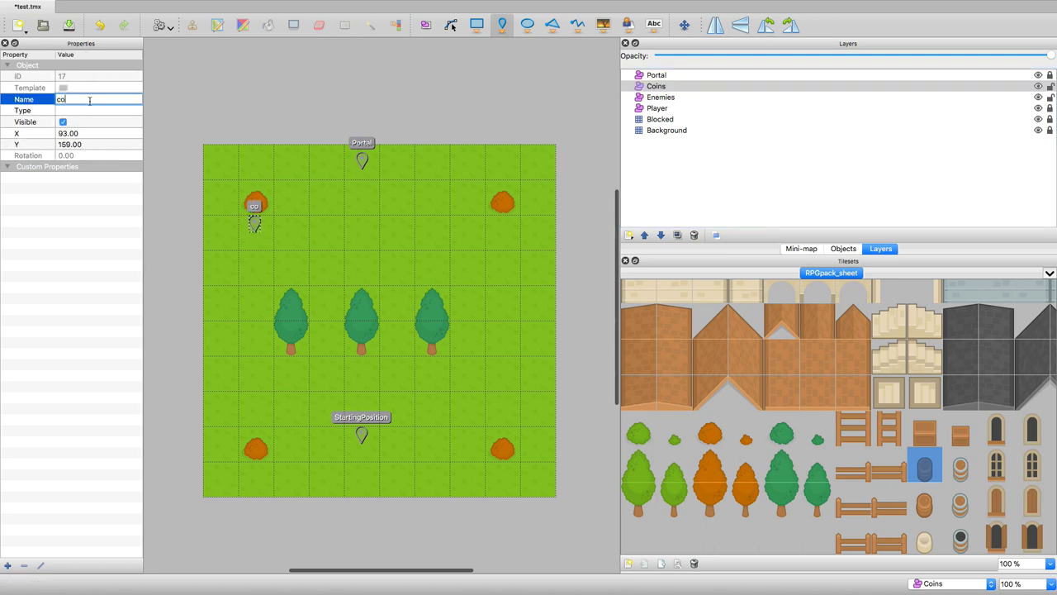
type("inC")
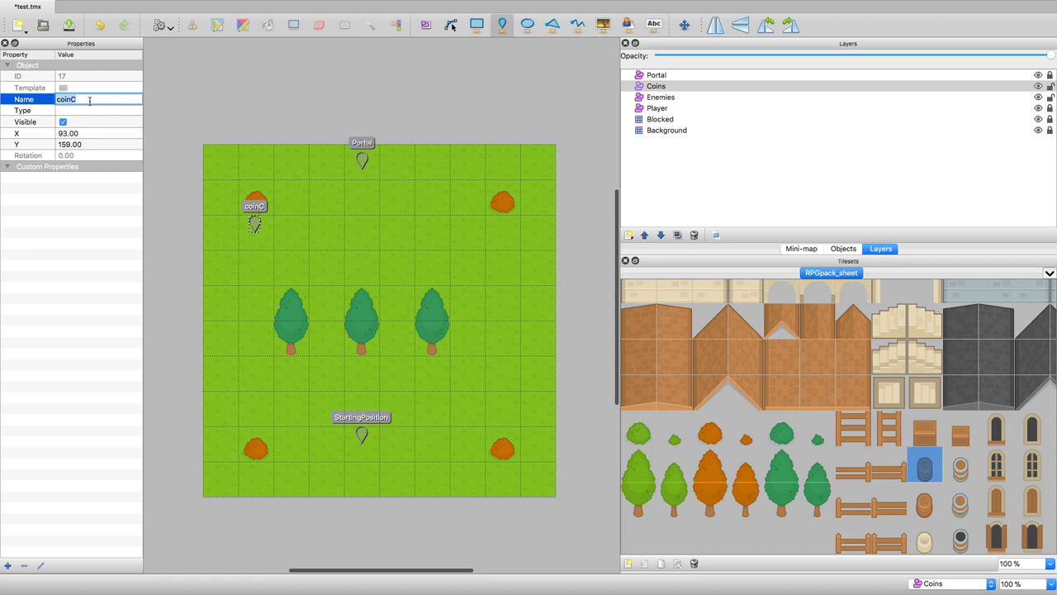
type("Coin")
key("Tab")
type("Co")
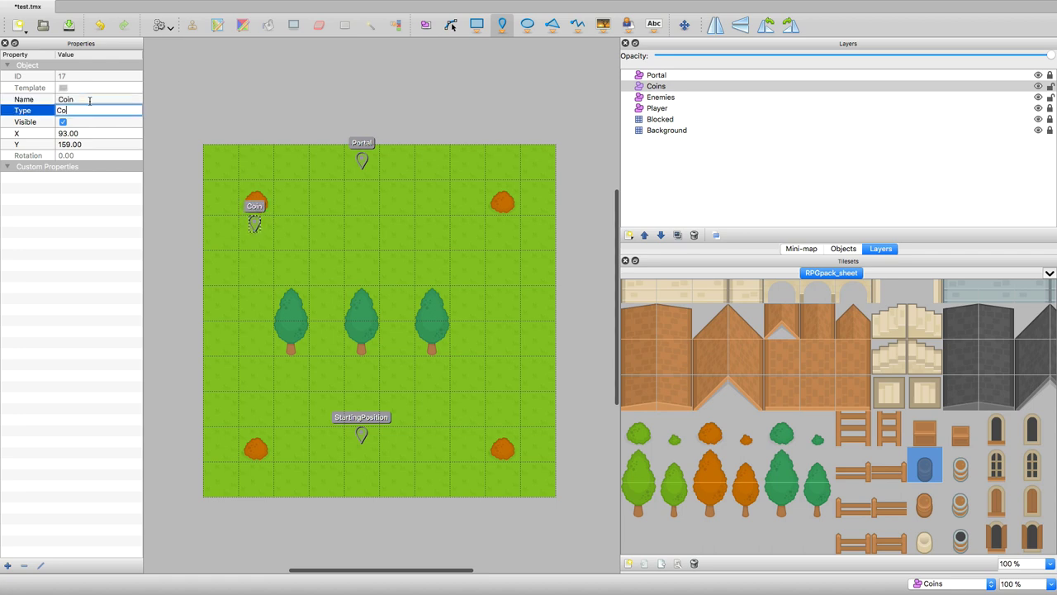
type("in")
left_click(184, 115)
key("Delete")
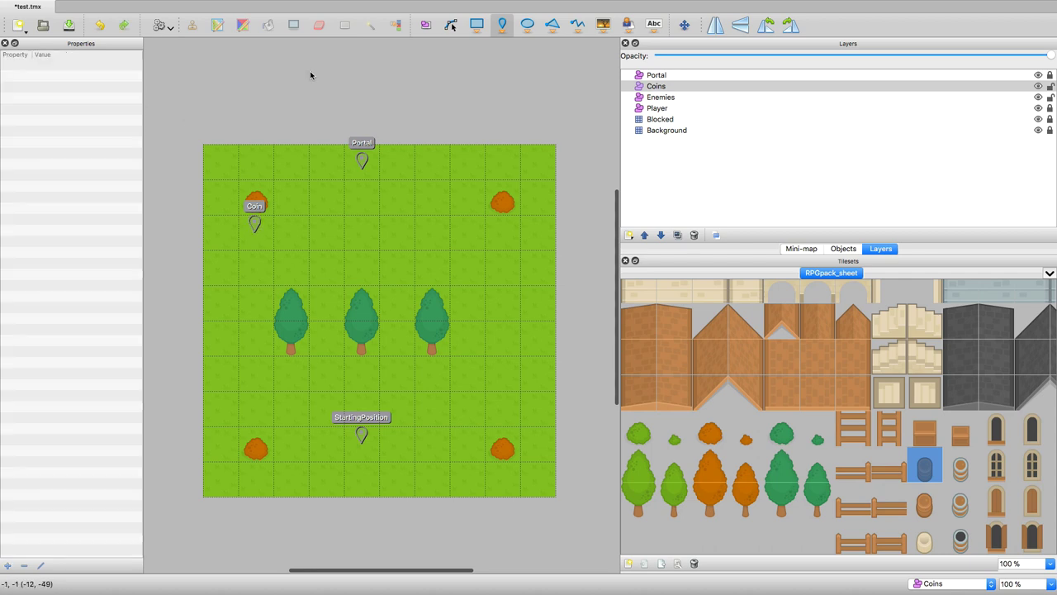
left_click(423, 25)
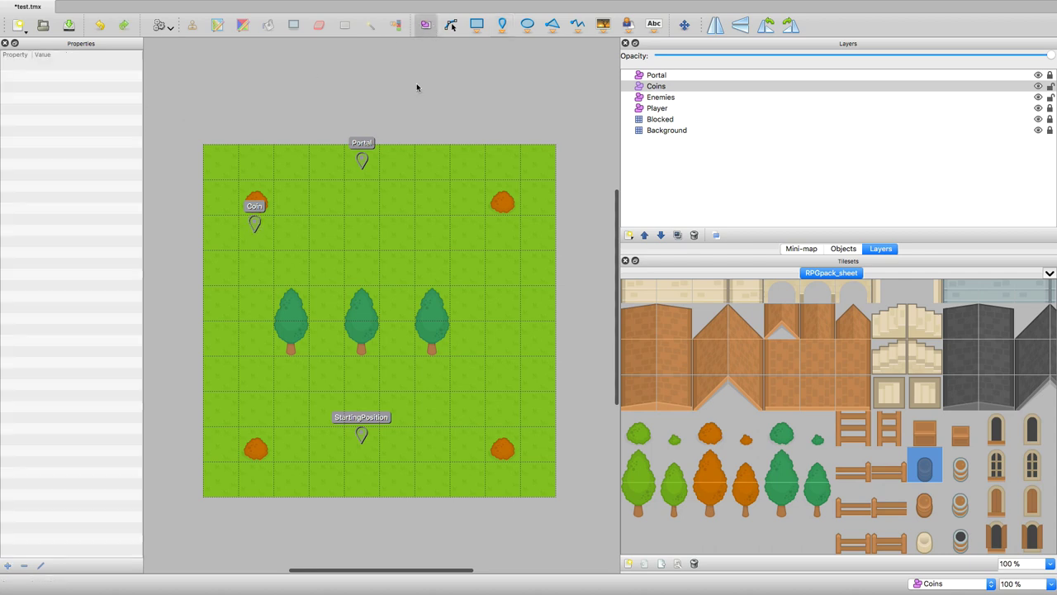
Copy the Coin point to just below the upper-right bush and to about X 81, Y 441 on the Coins layer
left_click(256, 224)
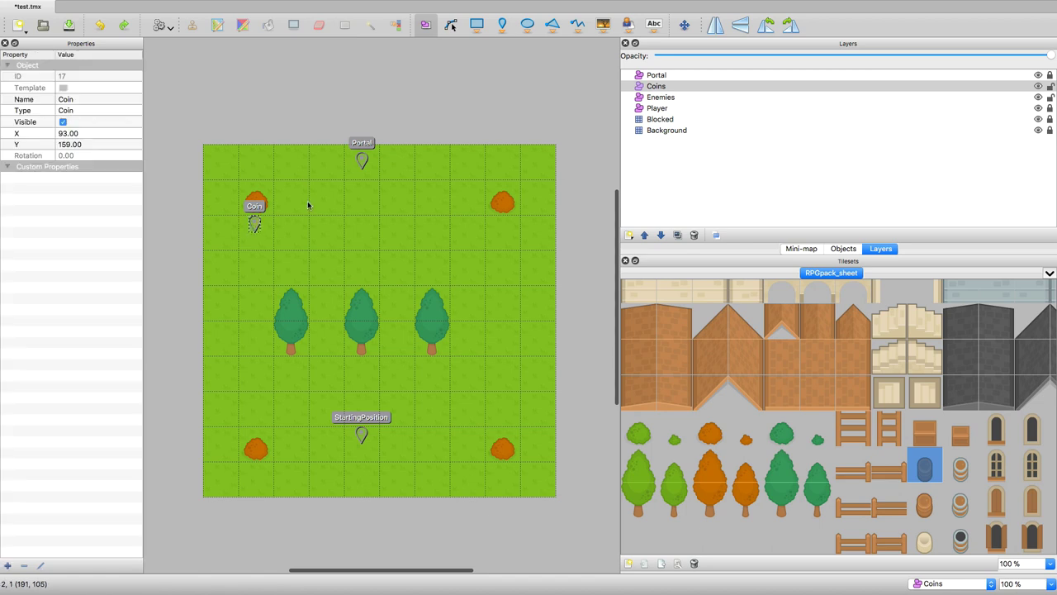
left_click(308, 204)
left_click_drag(309, 195, 250, 374)
left_click(476, 231)
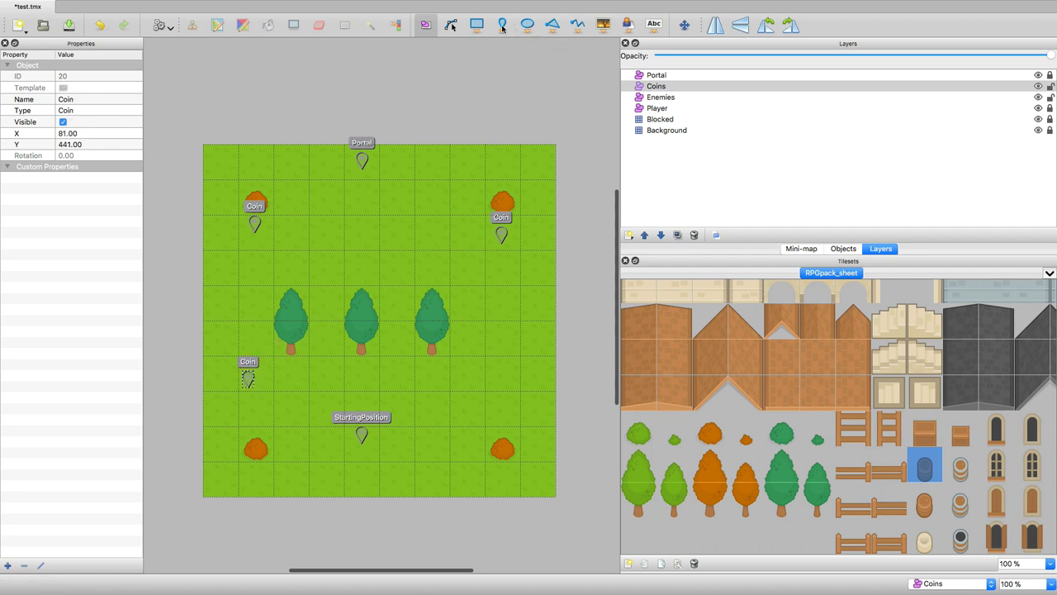
Place another copy of the Coin point at about X 551, Y 440, and lock the Coins layer
left_click(414, 290)
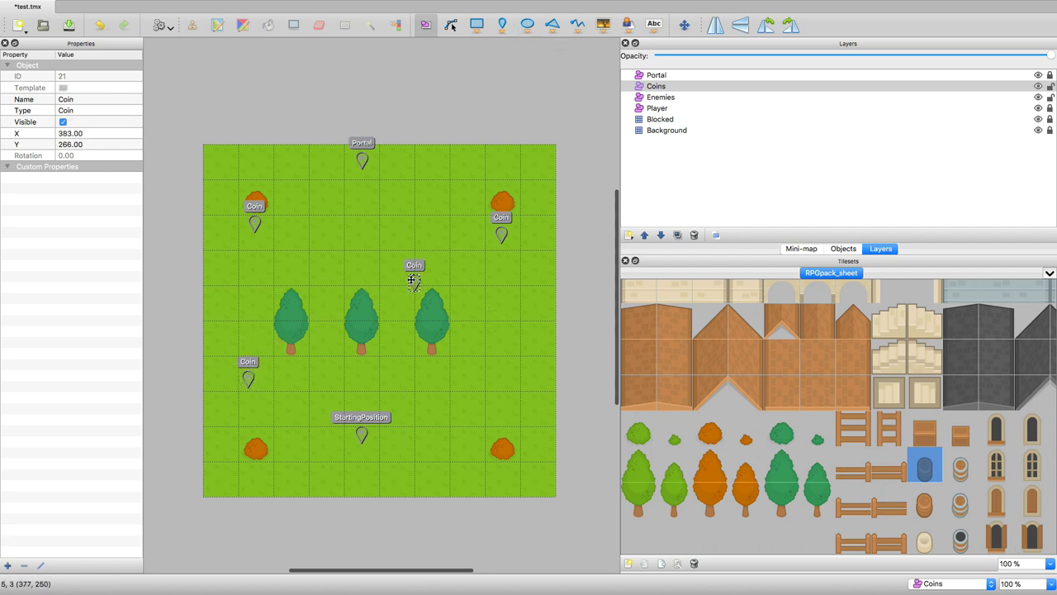
key("Delete")
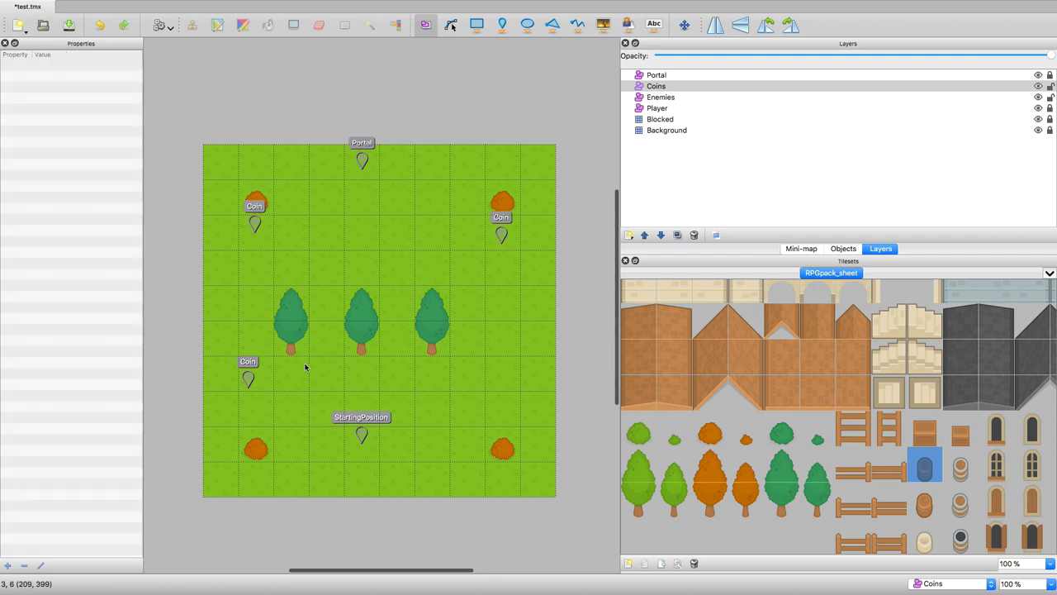
left_click_drag(248, 372, 509, 375)
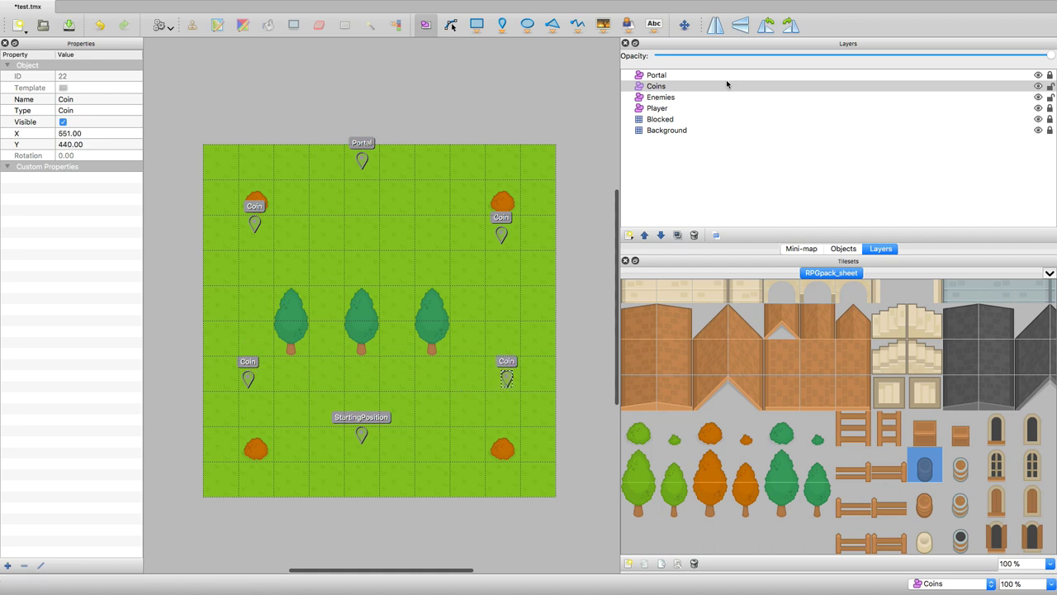
left_click(1024, 87)
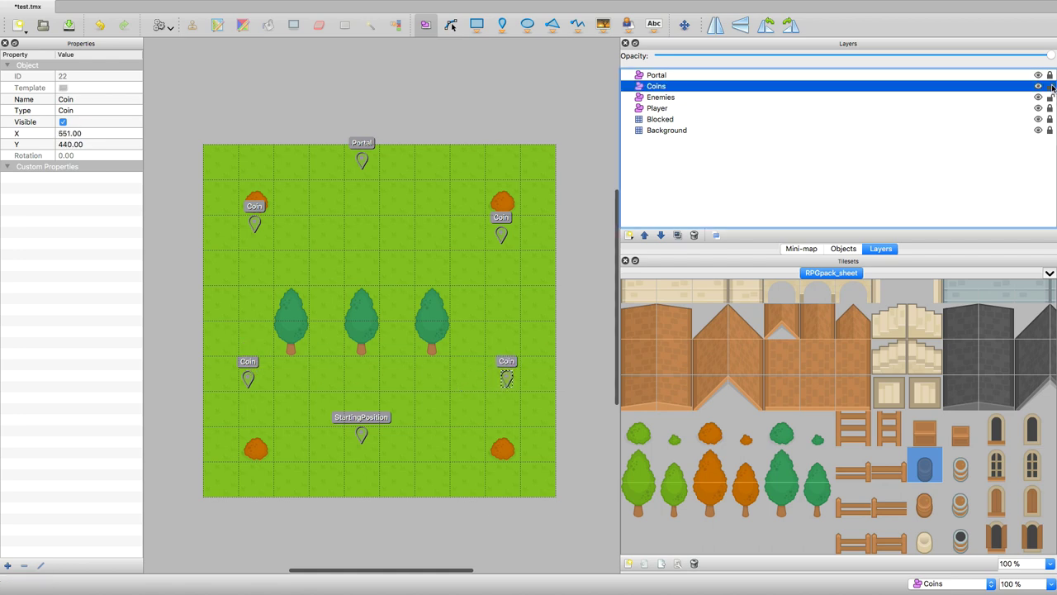
Insert a point with Name and Type Enemy at about X 283, Y 155 on the Enemies layer
left_click(710, 98)
key("i")
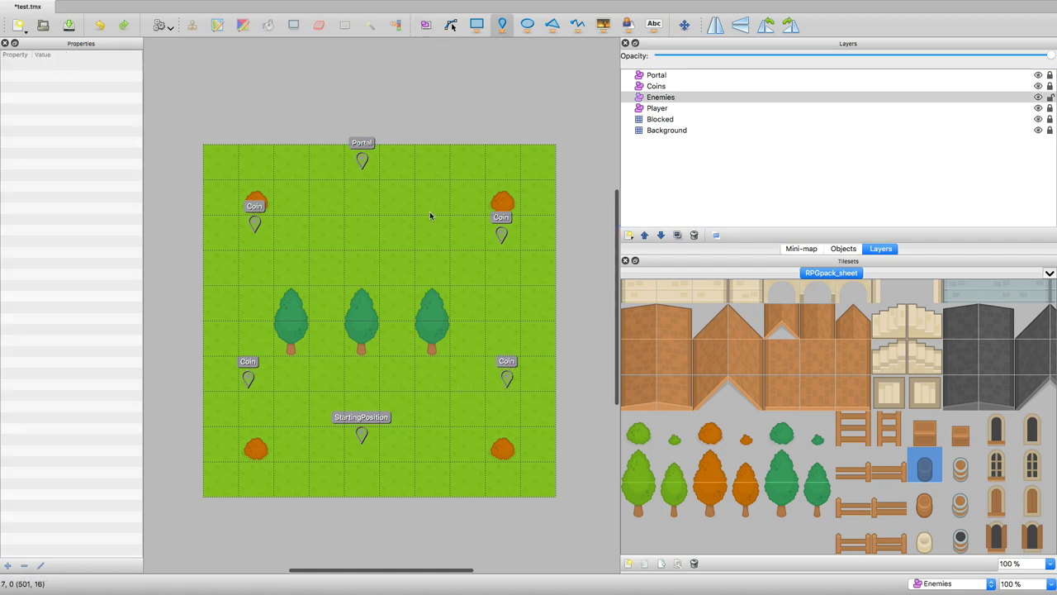
left_click(359, 232)
left_click(72, 108)
left_click(75, 100)
type("E")
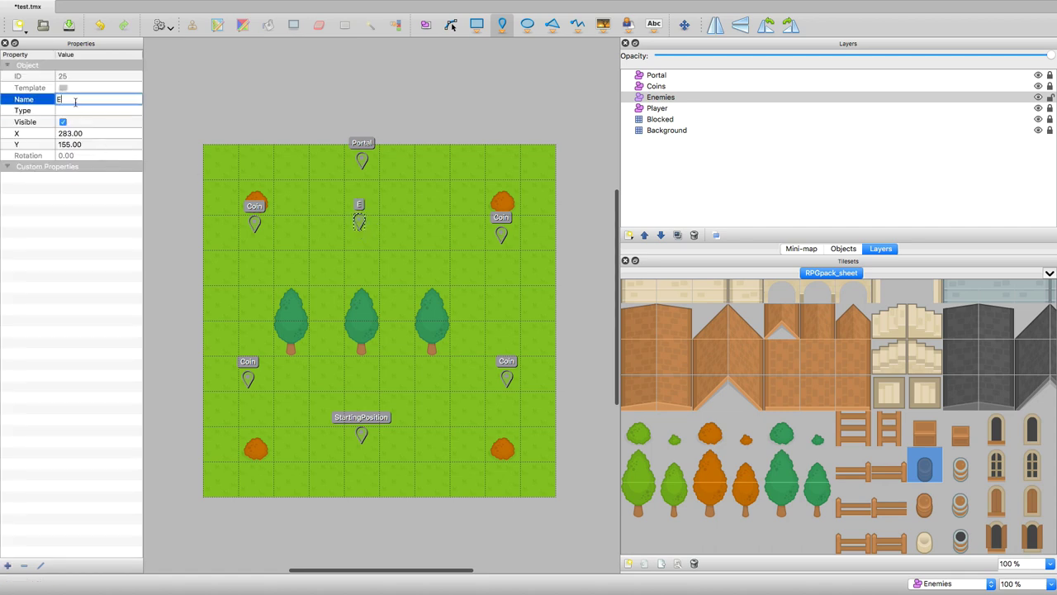
type("nemy")
key("Tab")
type("Enemy")
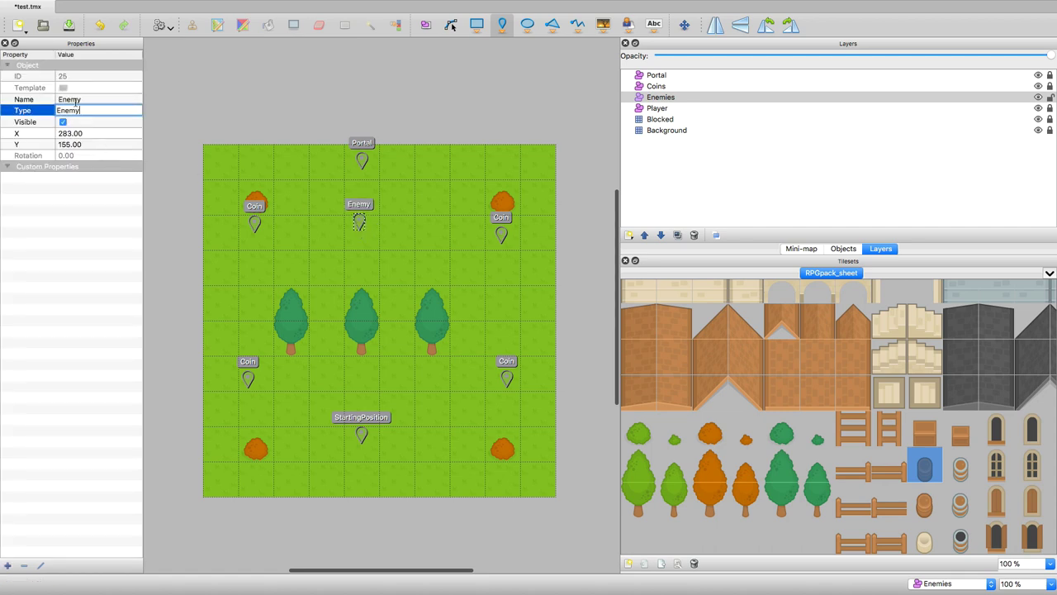
key("Return")
Copy the Enemy point to the map's bottom row near the lower-right bush and to about X 92, Y 312, and lock the Enemies layer
left_click(426, 23)
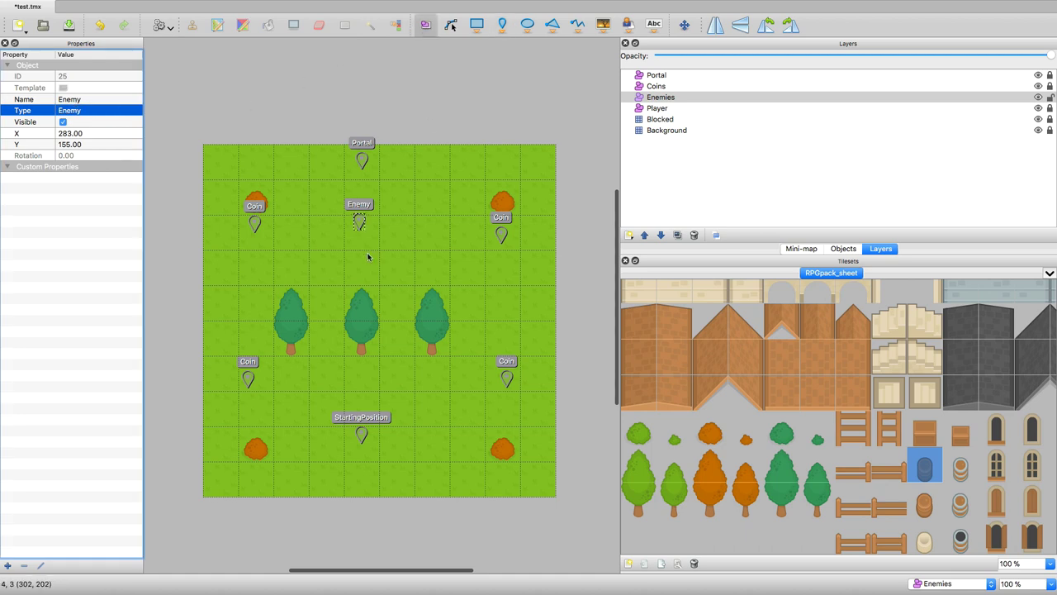
left_click(368, 257)
left_click(361, 225)
key("ctrl+c")
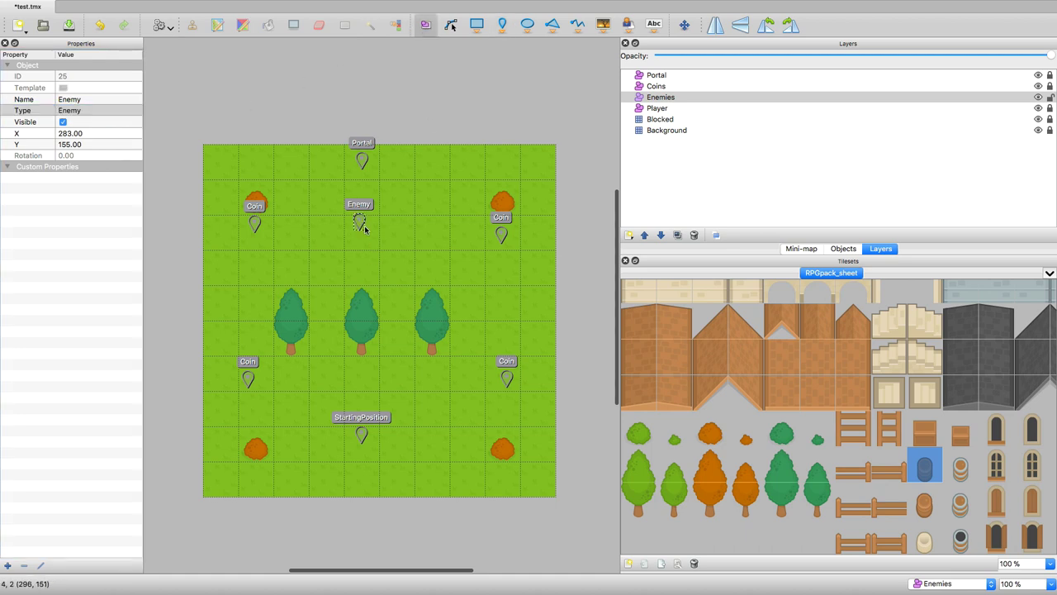
key("ctrl+v")
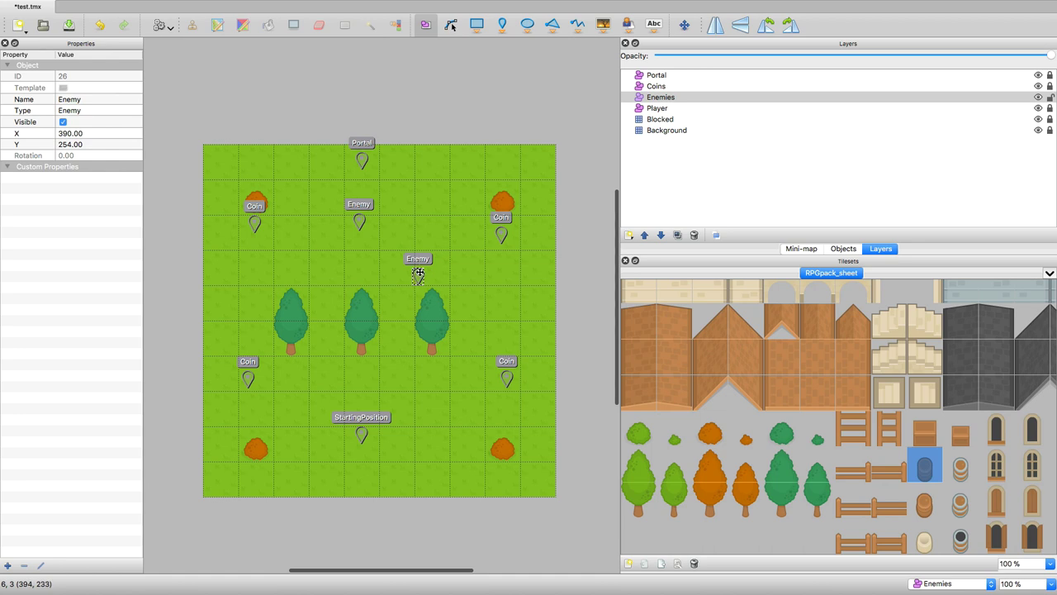
left_click_drag(418, 270, 467, 478)
key("ctrl+v")
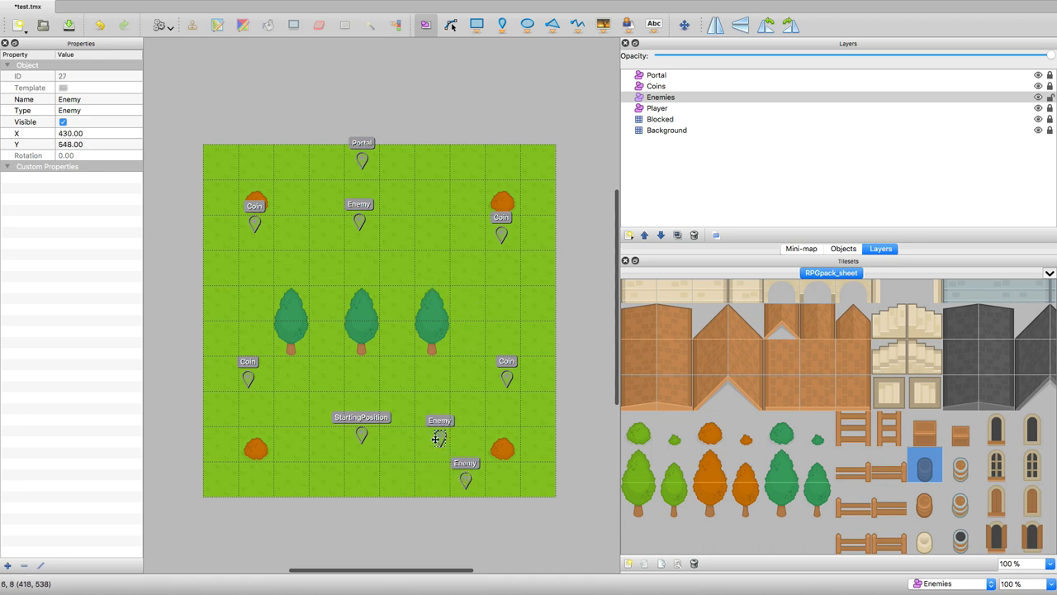
left_click_drag(430, 442, 250, 306)
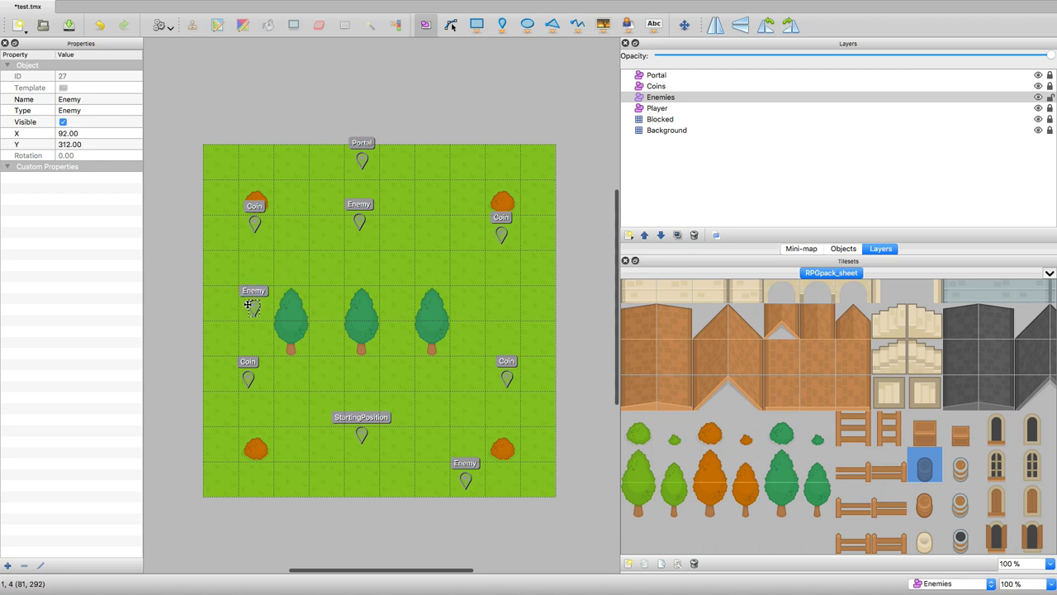
left_click(1042, 98)
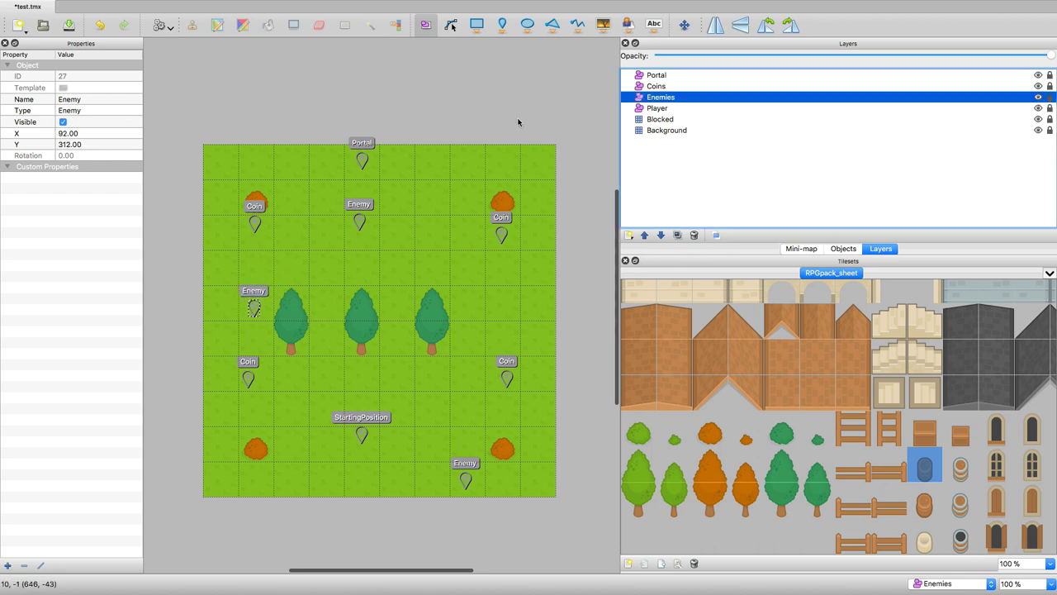
Save the map and export it as a Json map file named test in the tilemaps folder
left_click(69, 27)
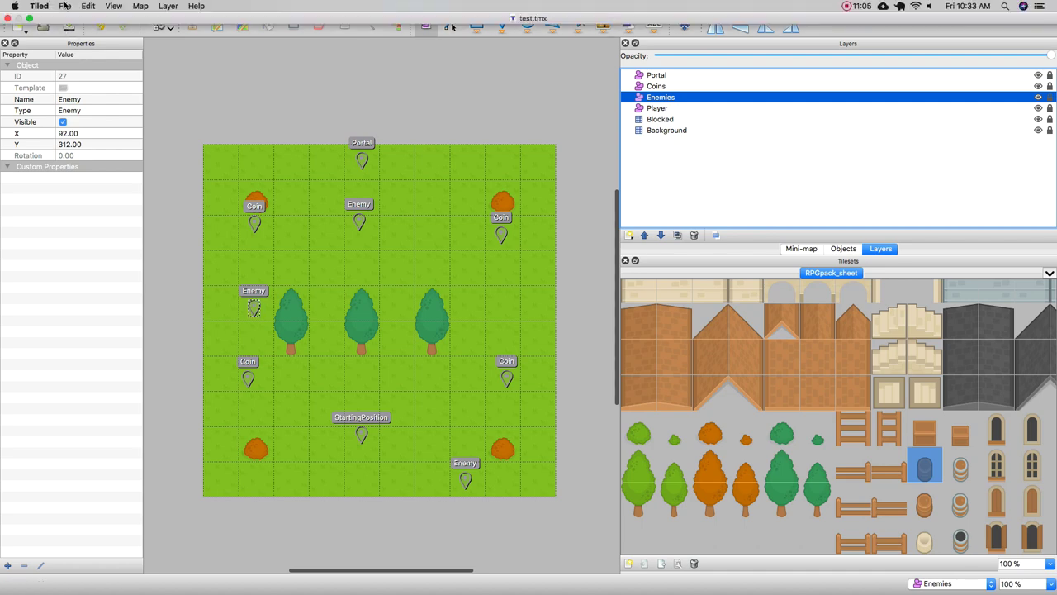
left_click(64, 7)
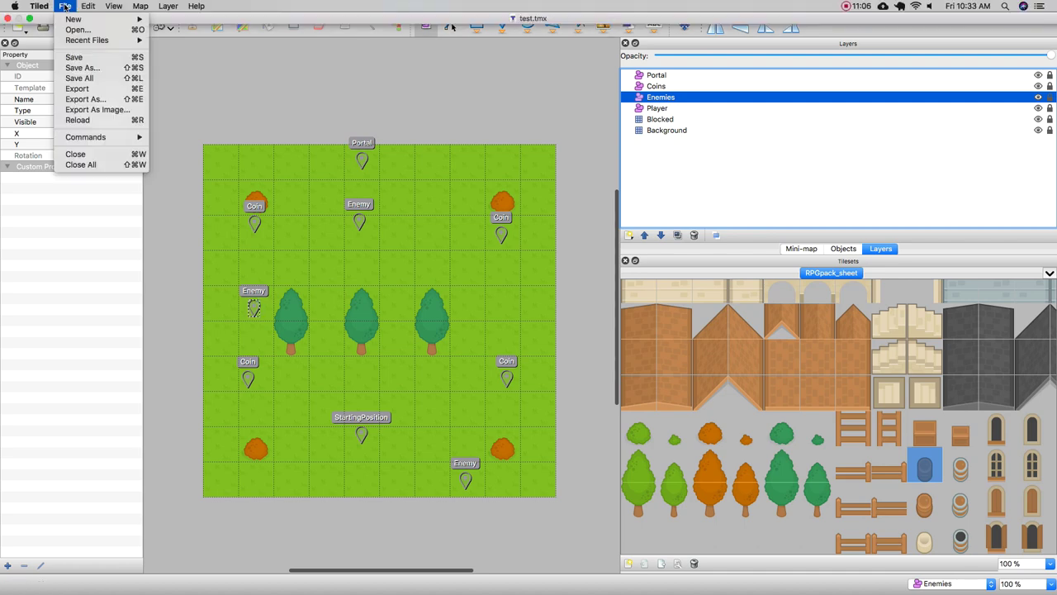
left_click(83, 88)
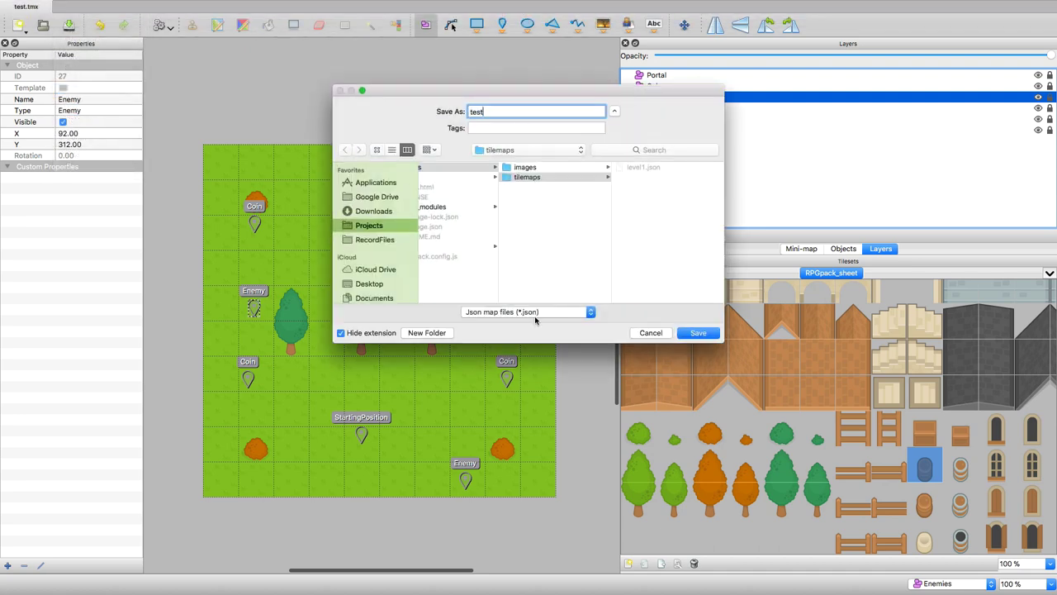
left_click(558, 319)
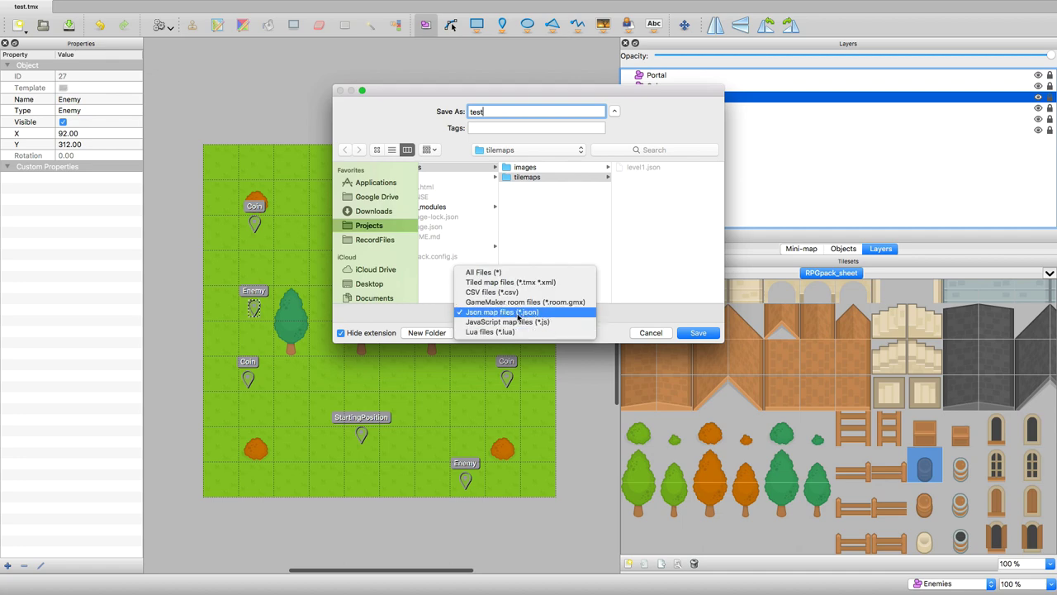
left_click(618, 312)
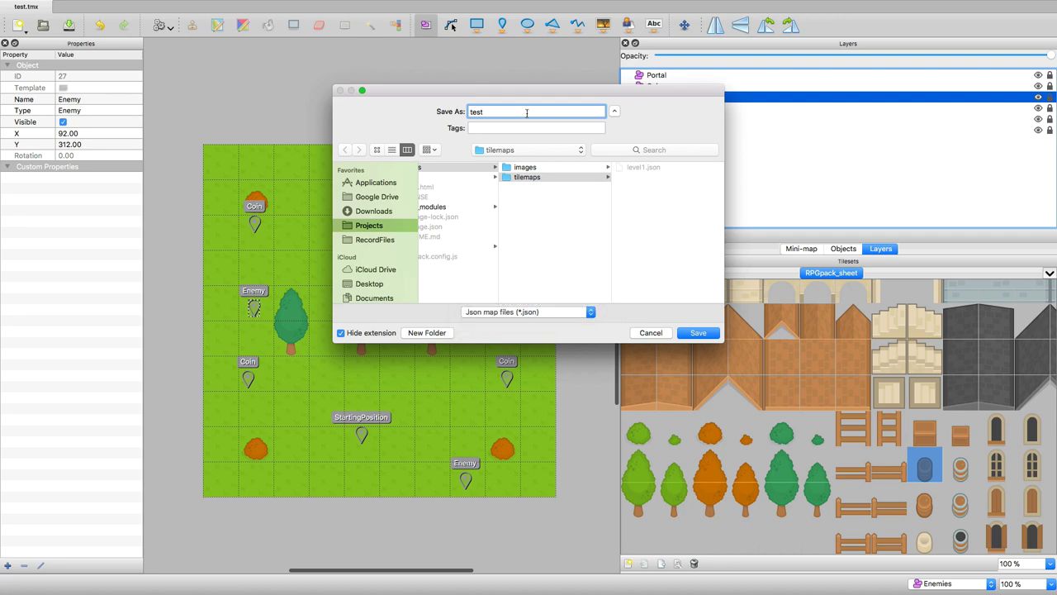
left_click(697, 333)
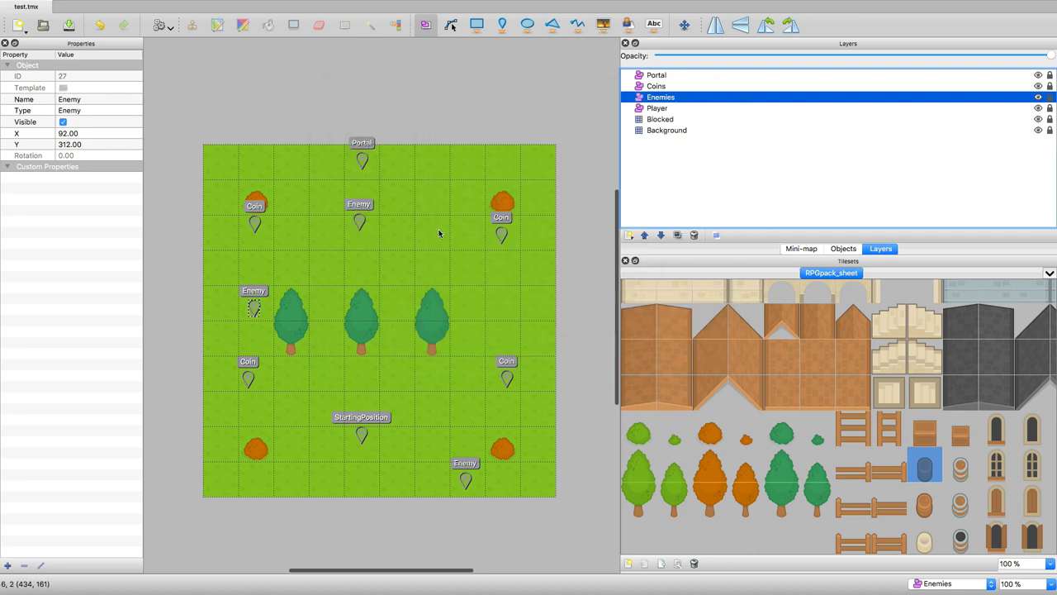